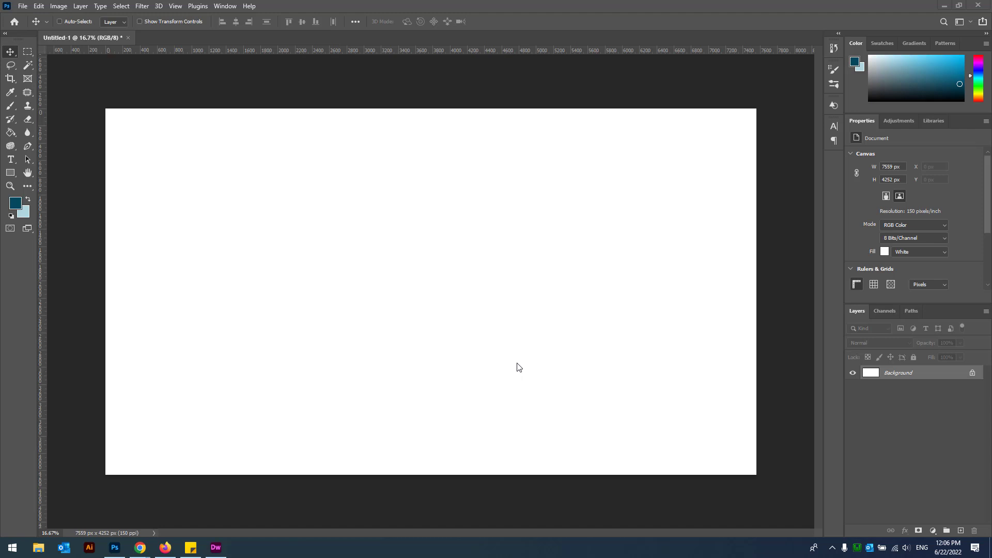
- Hide the Layers panel, and show it again in the workspace
{"action": "left_click", "coordinate": [225, 8]}
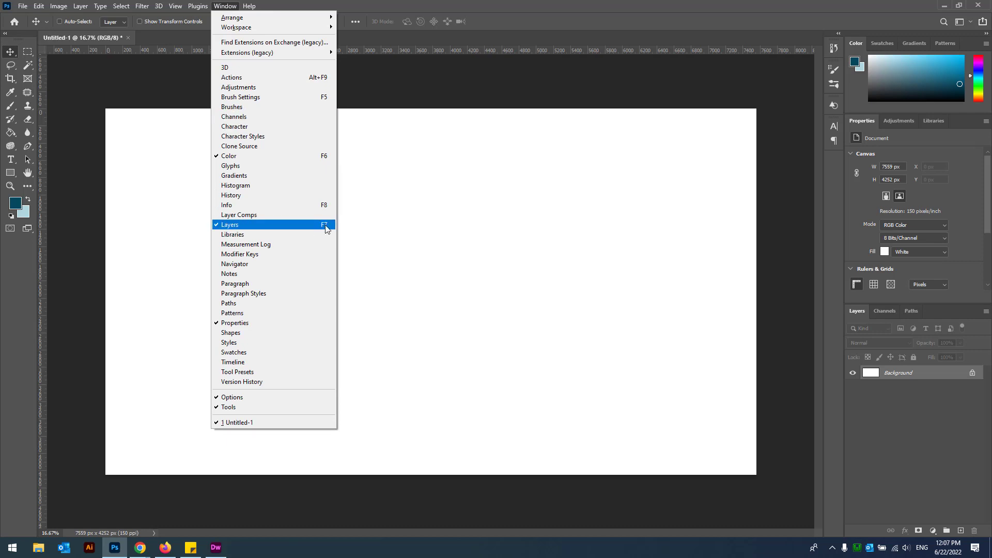
{"action": "left_click", "coordinate": [217, 228]}
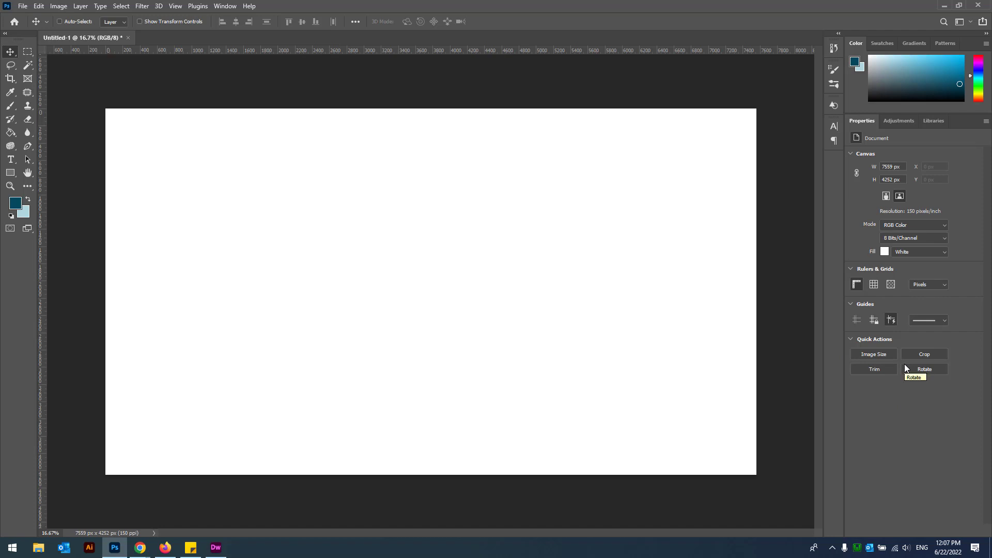
{"action": "left_click", "coordinate": [217, 8]}
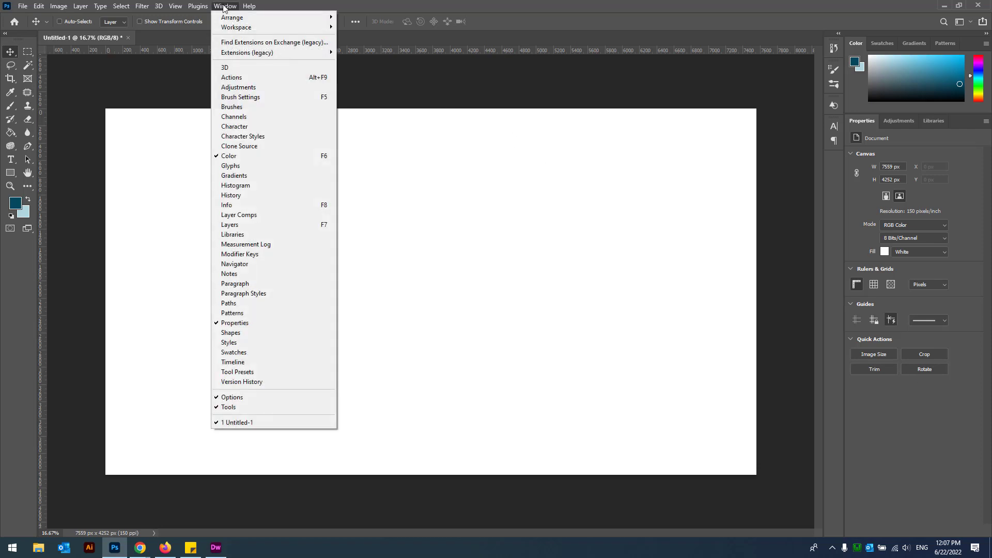
{"action": "left_click", "coordinate": [224, 226]}
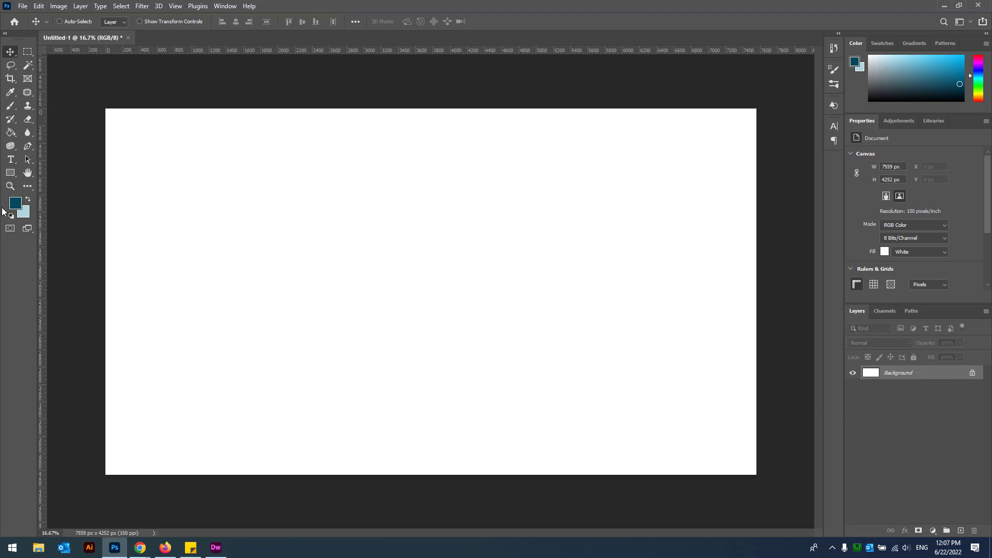
- Draw a dark blue circle about 2034 px in diameter in the left part of the canvas with the Ellipse tool
{"action": "right_click", "coordinate": [16, 176]}
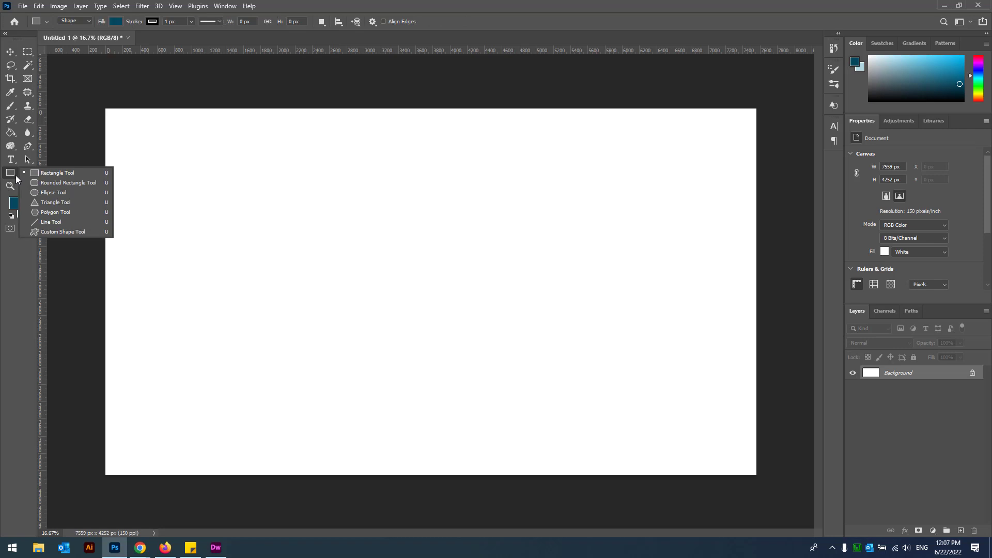
{"action": "left_click", "coordinate": [50, 194]}
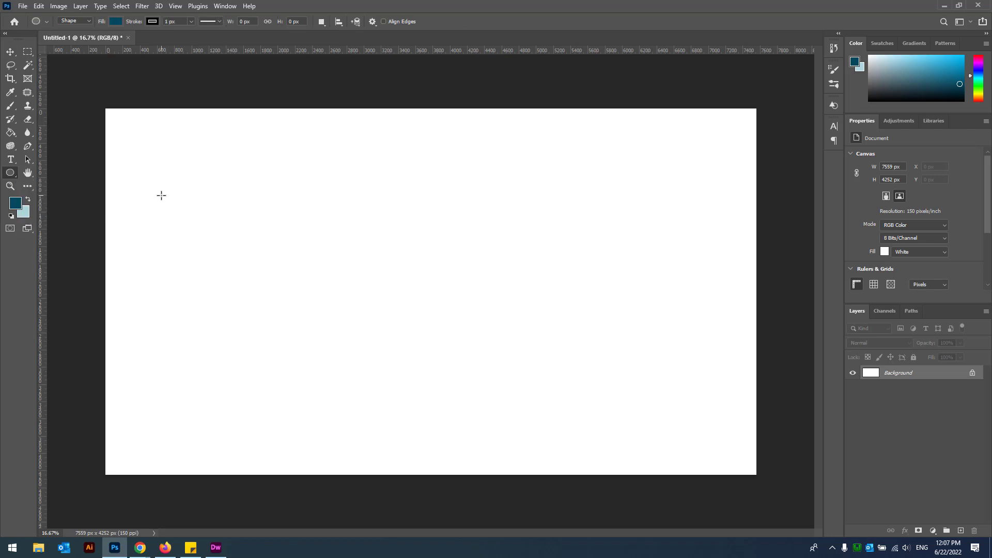
{"action": "left_click_drag", "start_coordinate": [162, 196], "coordinate": [337, 397]}
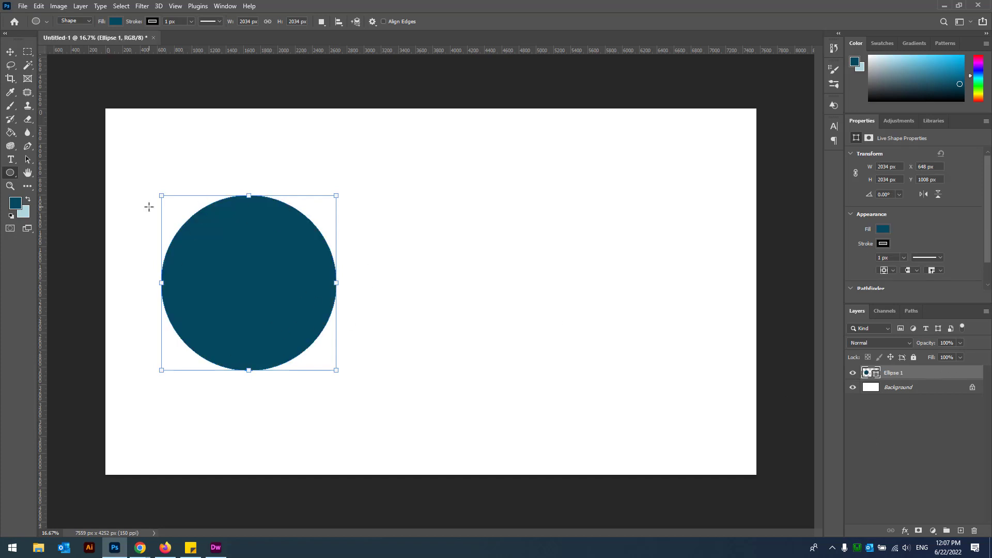
- Draw a dark blue triangle about 1850 by 1602 px and move it to the circle's right side
{"action": "right_click", "coordinate": [13, 175]}
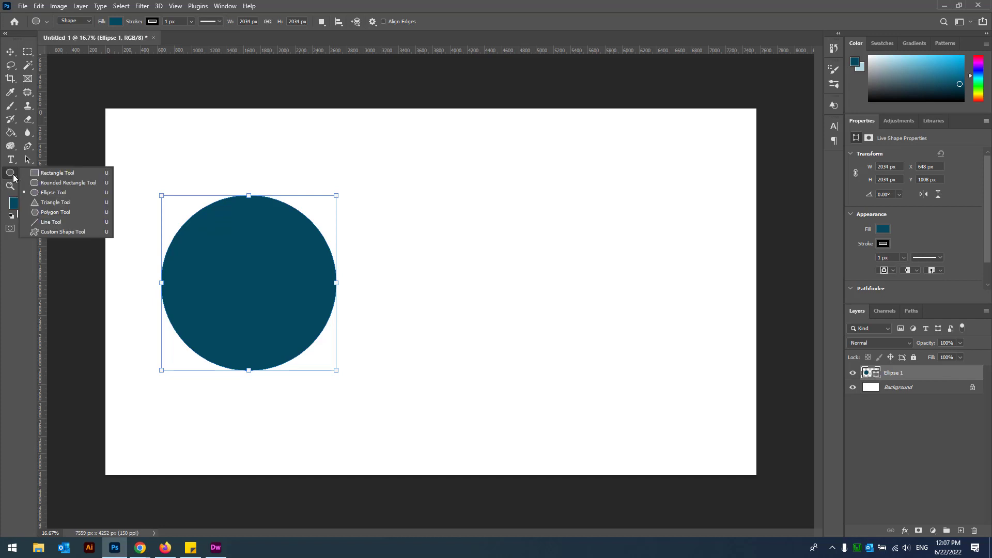
{"action": "left_click", "coordinate": [57, 203]}
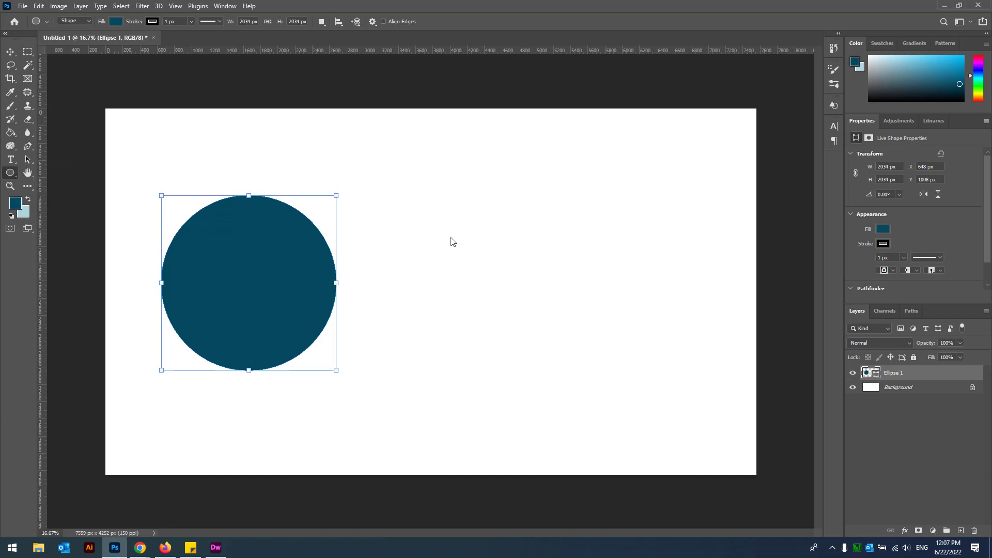
{"action": "left_click_drag", "start_coordinate": [415, 201], "coordinate": [592, 419]}
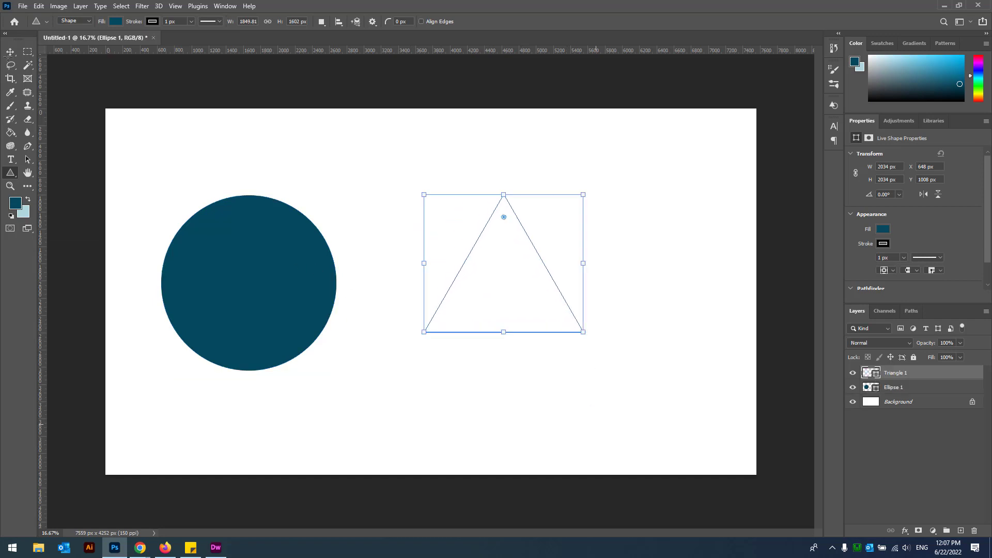
{"action": "key", "text": "v"}
{"action": "left_click_drag", "start_coordinate": [444, 323], "coordinate": [394, 318]}
- Draw a dark blue square about 1667 px wide with the Rectangle tool and shift it to the canvas's right part
{"action": "left_click", "coordinate": [11, 177]}
{"action": "right_click", "coordinate": [11, 177]}
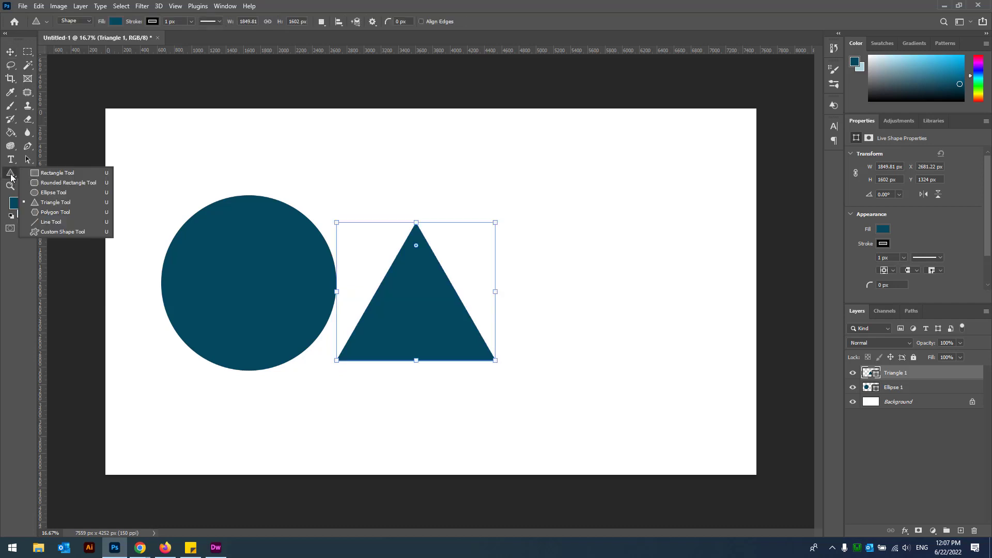
{"action": "left_click", "coordinate": [62, 172]}
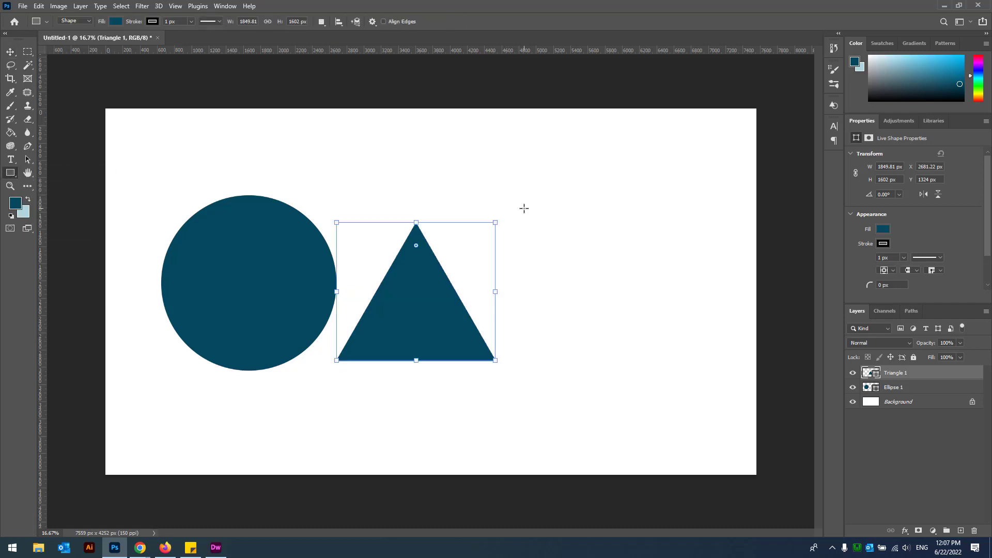
{"action": "left_click_drag", "start_coordinate": [524, 208], "coordinate": [668, 351]}
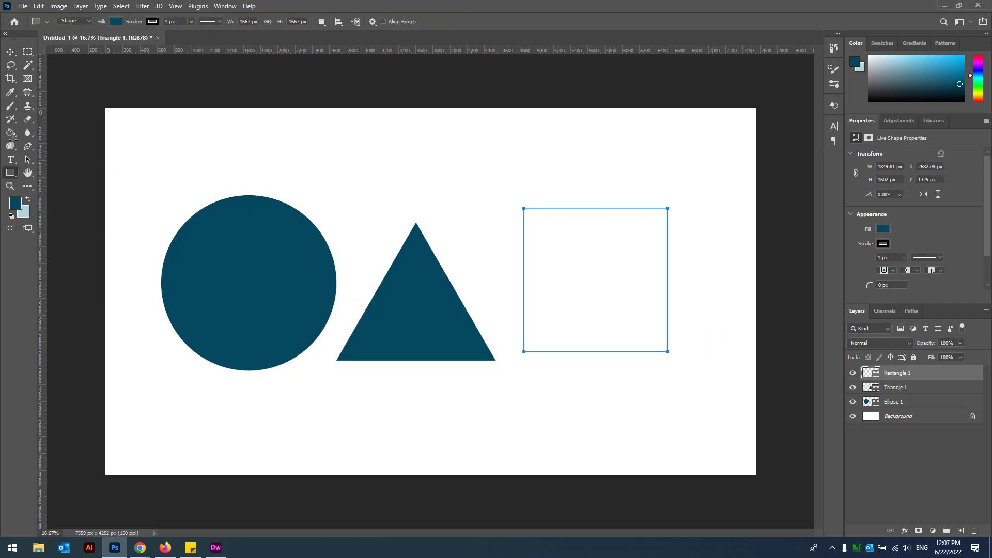
{"action": "key", "text": "v"}
{"action": "left_click_drag", "start_coordinate": [590, 302], "coordinate": [630, 315]}
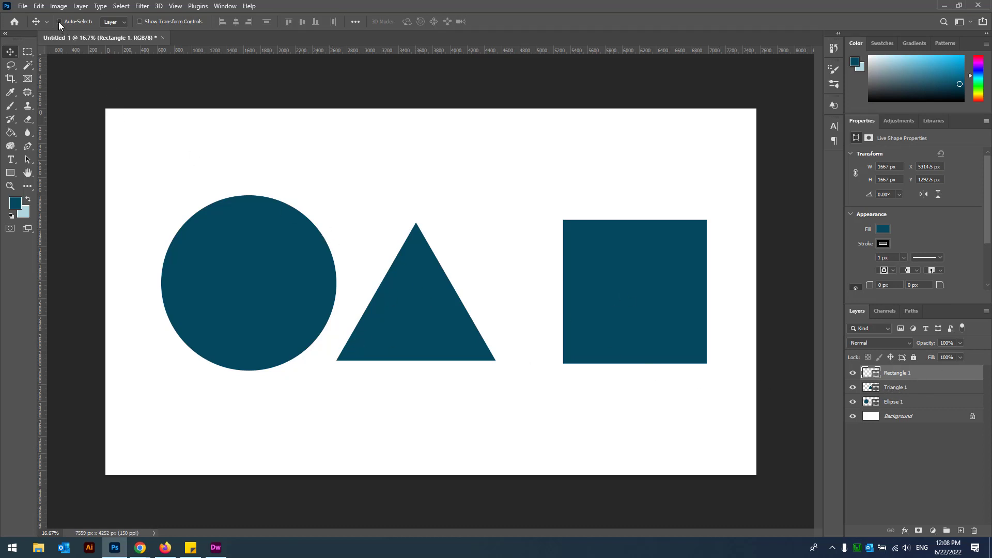
- Turn on Auto-Select and select the triangle, circle and square one after another directly on the canvas
{"action": "left_click", "coordinate": [423, 300]}
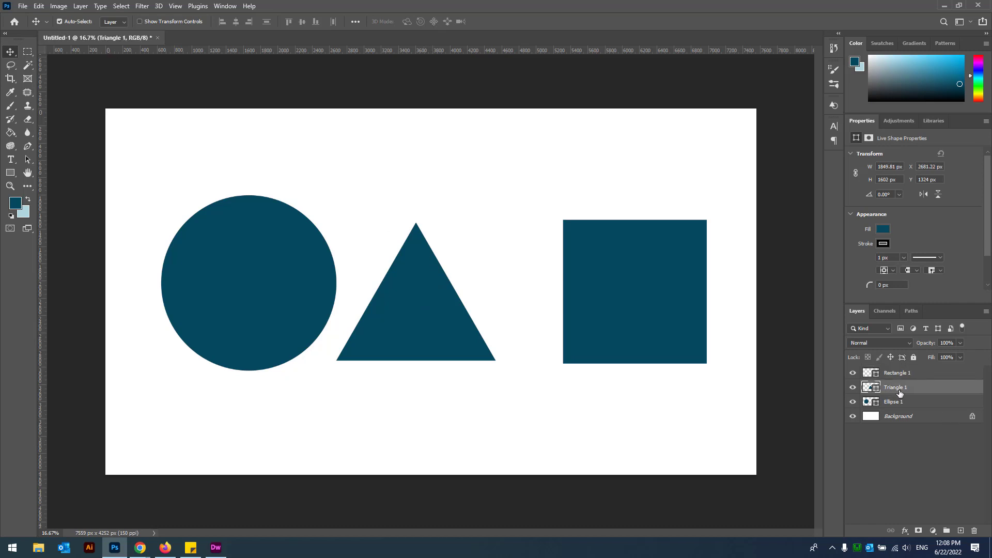
{"action": "left_click", "coordinate": [257, 275]}
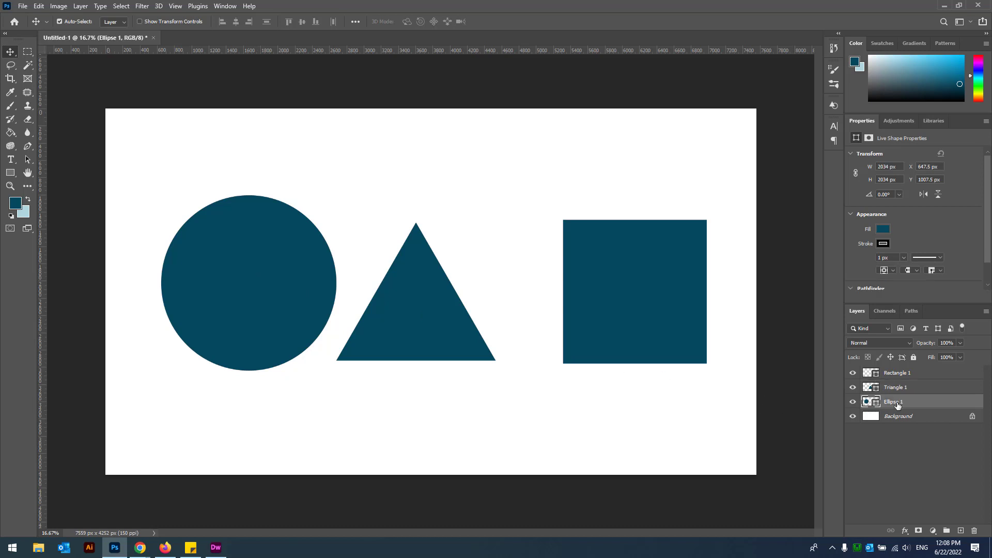
{"action": "left_click", "coordinate": [651, 300]}
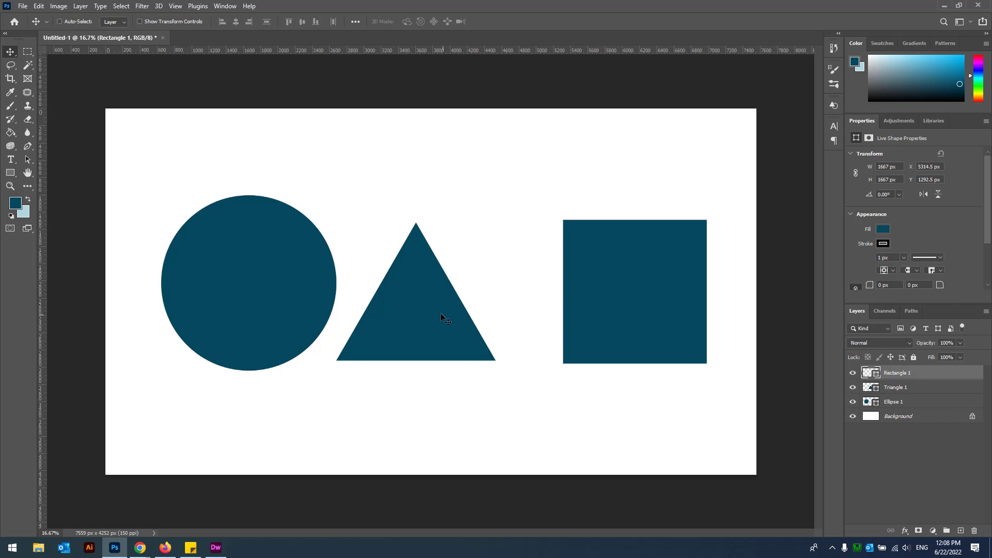
- Select the triangle and circle layers in turn, moving the triangle to about X 2903, Y 1168 px and the circle to about X 391, Y 1055 px
{"action": "left_click", "coordinate": [893, 388]}
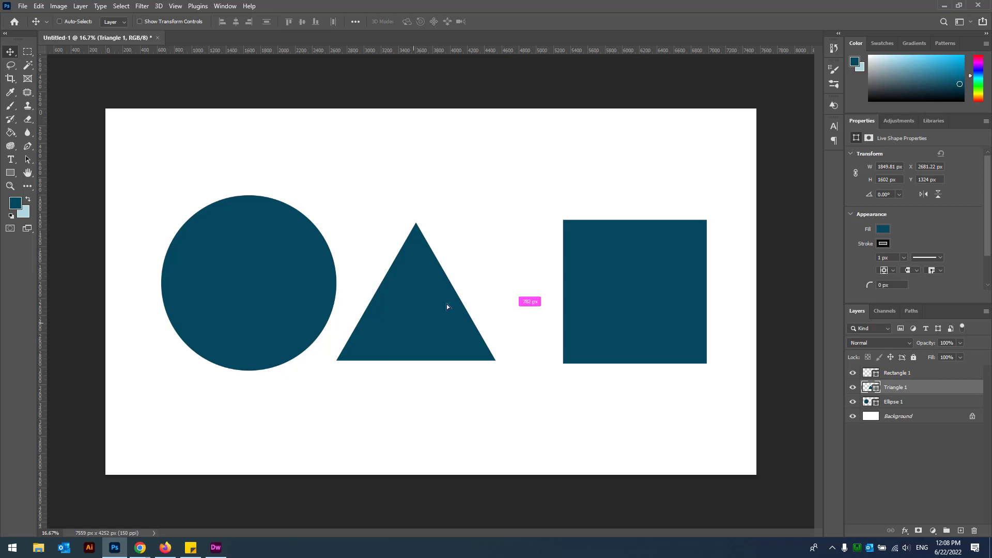
{"action": "mouse_move", "coordinate": [446, 307]}
{"action": "left_mouse_down"}
{"action": "mouse_move", "coordinate": [436, 350]}
{"action": "mouse_move", "coordinate": [437, 241]}
{"action": "mouse_move", "coordinate": [432, 322]}
{"action": "mouse_move", "coordinate": [430, 294]}
{"action": "mouse_move", "coordinate": [430, 309]}
{"action": "left_mouse_up"}
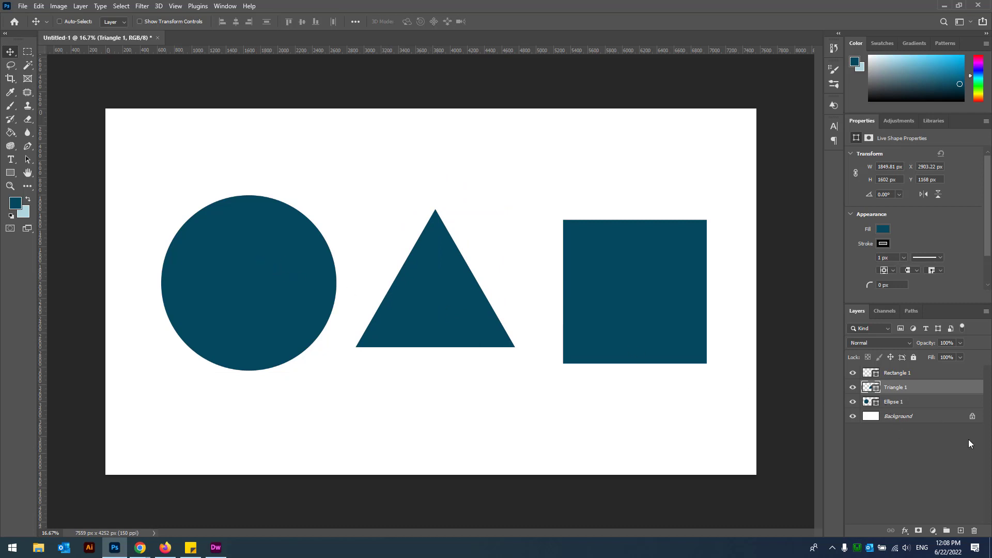
{"action": "left_click", "coordinate": [897, 405]}
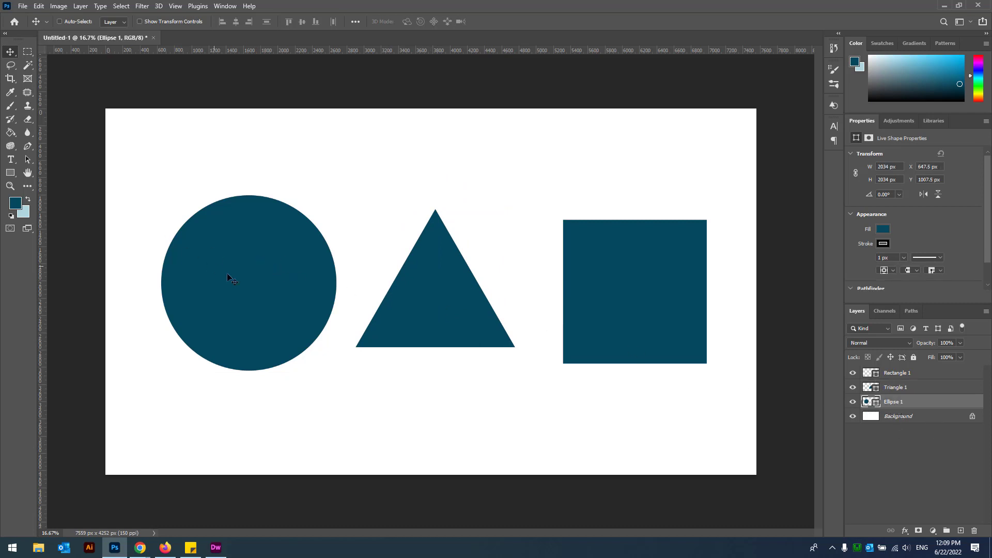
{"action": "left_click_drag", "start_coordinate": [228, 274], "coordinate": [252, 287]}
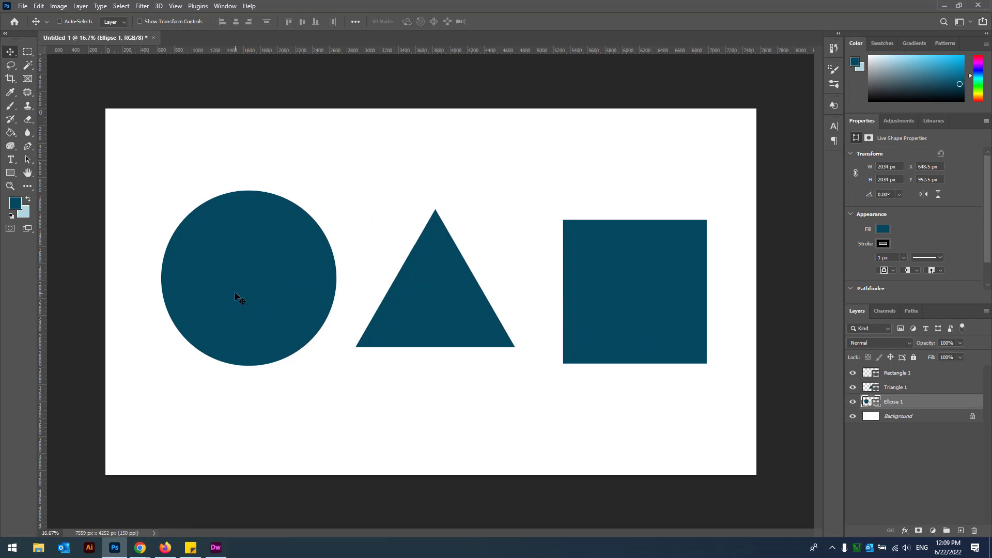
{"action": "mouse_move", "coordinate": [235, 292]}
{"action": "left_mouse_down"}
{"action": "mouse_move", "coordinate": [203, 299]}
{"action": "mouse_move", "coordinate": [232, 293]}
{"action": "left_mouse_up"}
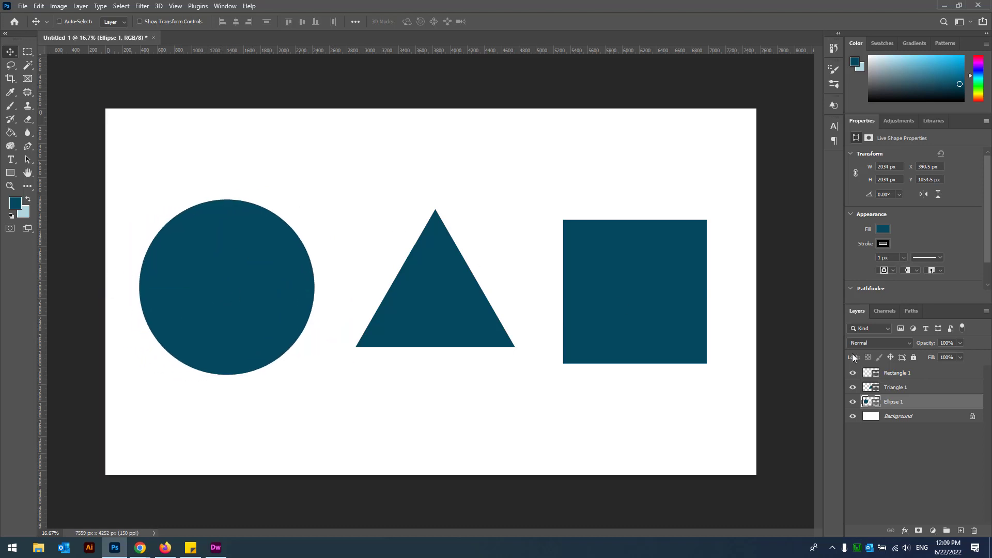
- Change the circle's fill colour to red fa0533
{"action": "double_click", "coordinate": [872, 401]}
{"action": "type", "text": "fa0533"}
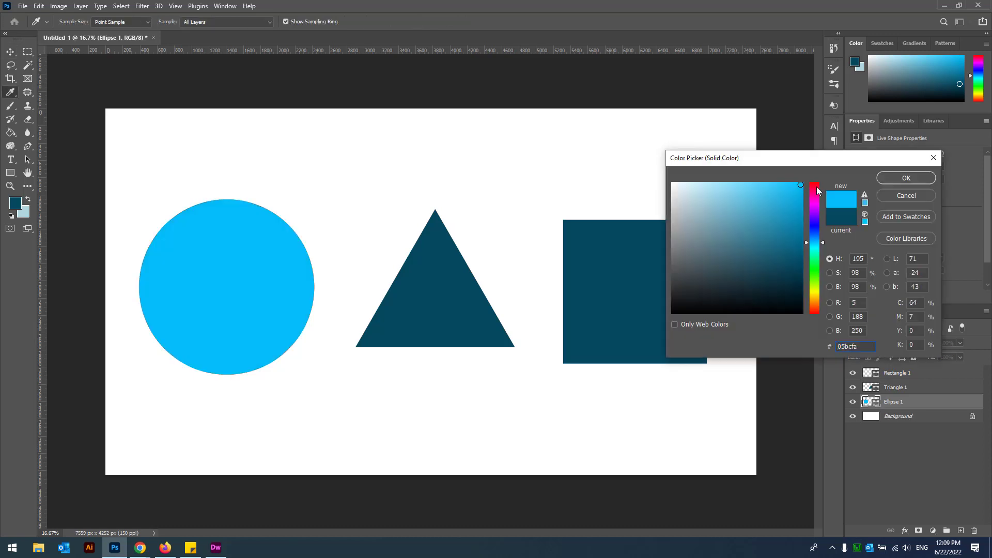
{"action": "left_click", "coordinate": [897, 179]}
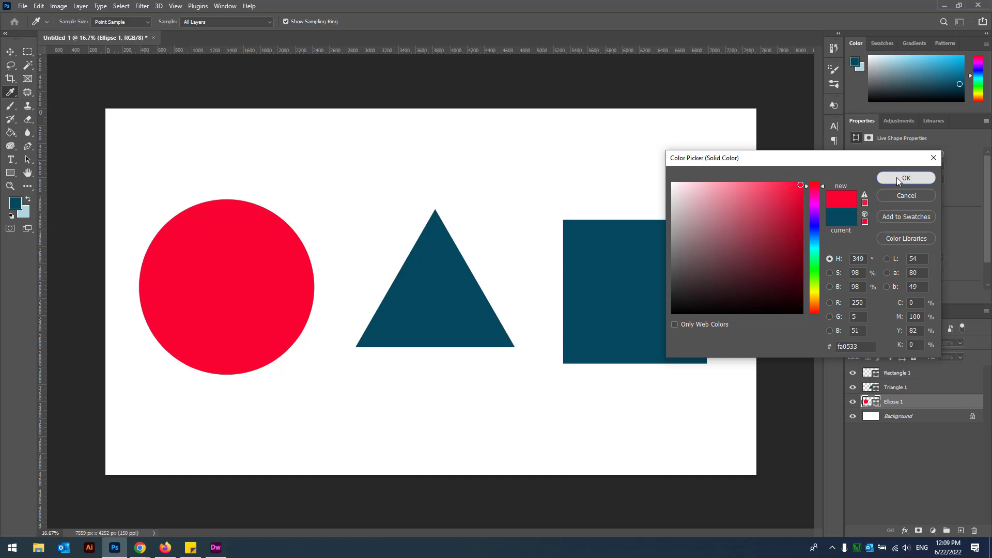
{"action": "left_click", "coordinate": [897, 177]}
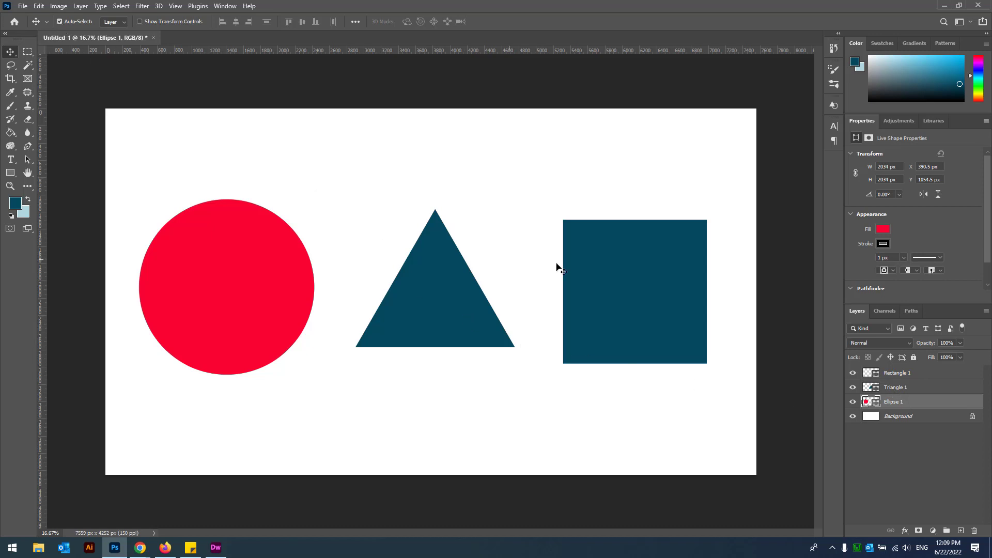
- Change the triangle's fill colour to a bright, fully saturated greenish yellow
{"action": "left_click", "coordinate": [468, 317]}
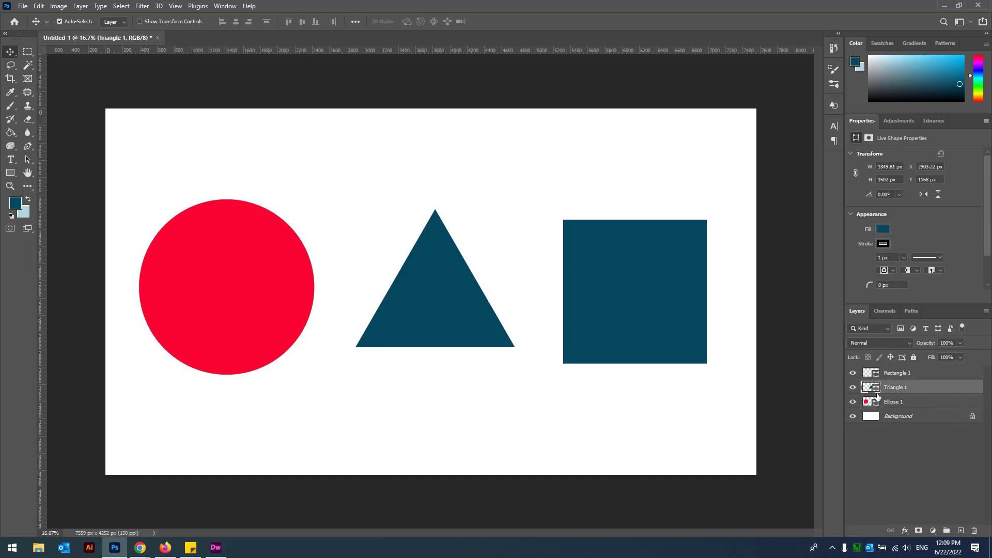
{"action": "double_click", "coordinate": [877, 391]}
{"action": "left_click", "coordinate": [815, 289]}
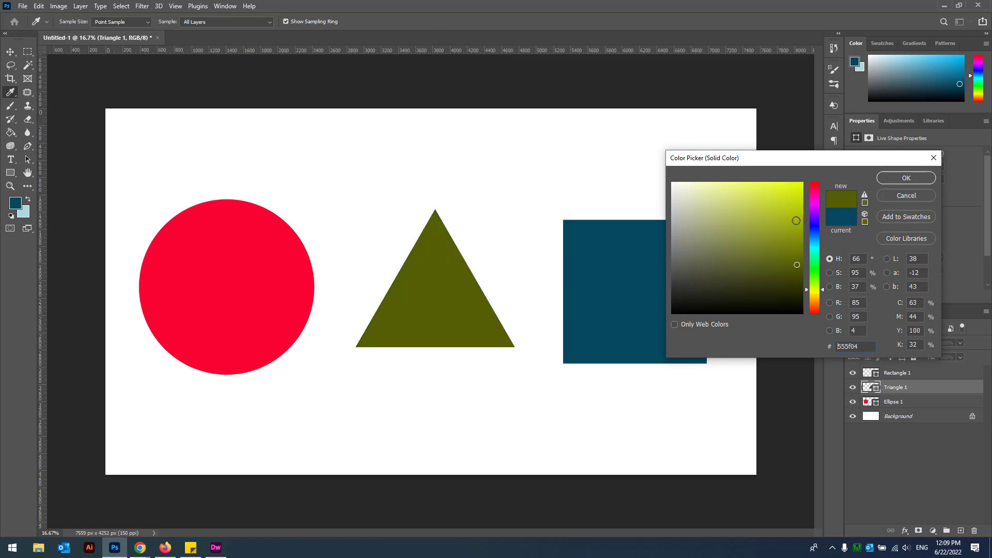
{"action": "left_click_drag", "start_coordinate": [797, 221], "coordinate": [802, 183]}
{"action": "left_click", "coordinate": [886, 177]}
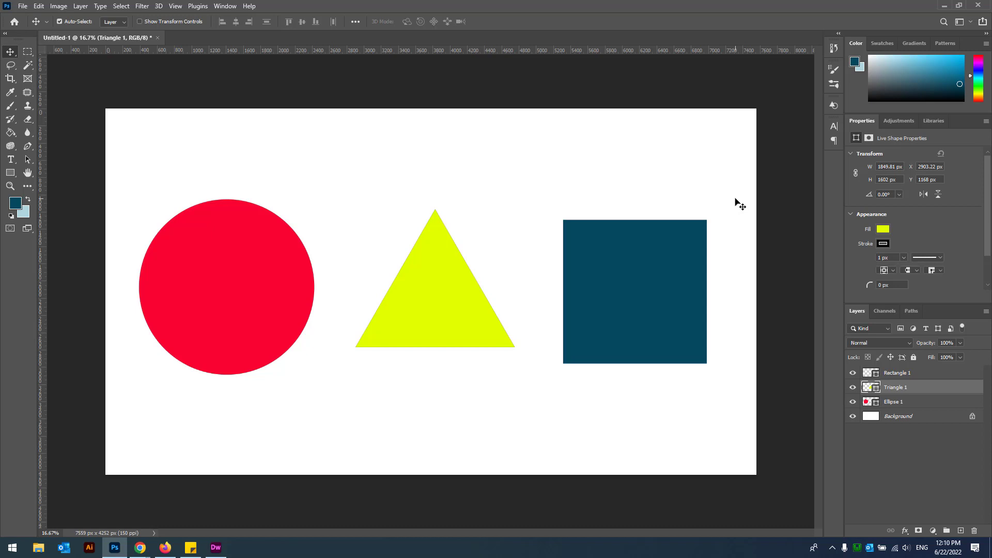
- Add three empty layers above the triangle layer, accepting the default settings for the last one
{"action": "left_click", "coordinate": [962, 531]}
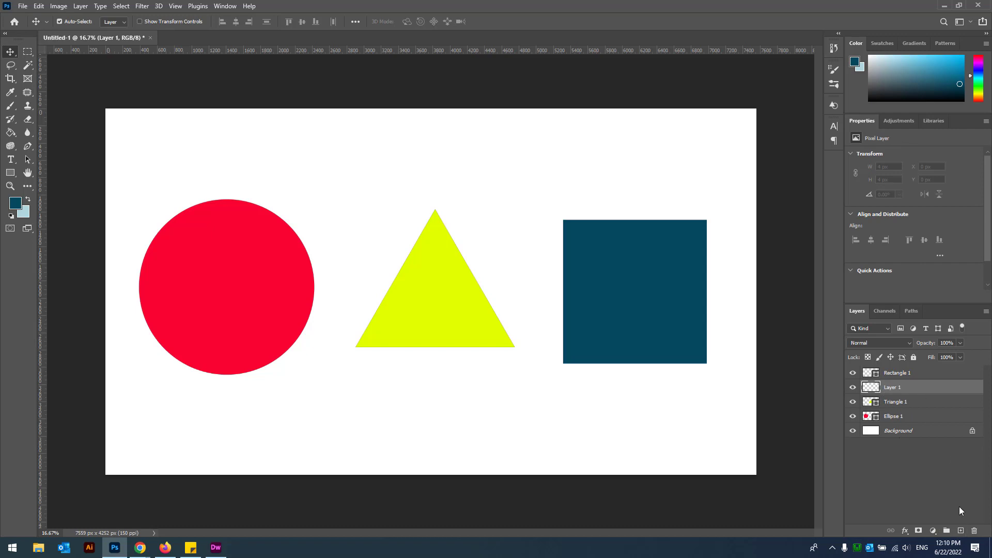
{"action": "left_click", "coordinate": [960, 531]}
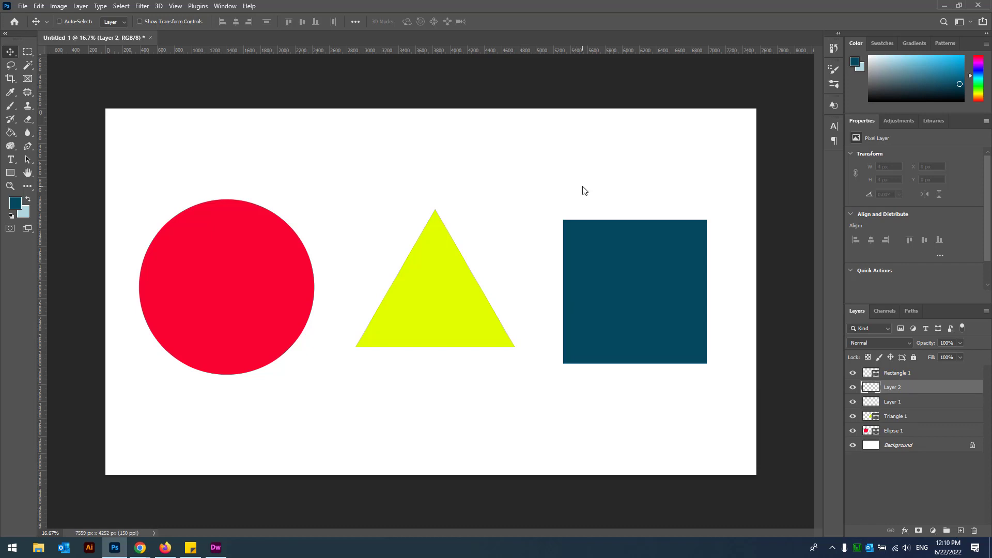
{"action": "key", "text": "ctrl+shift+n"}
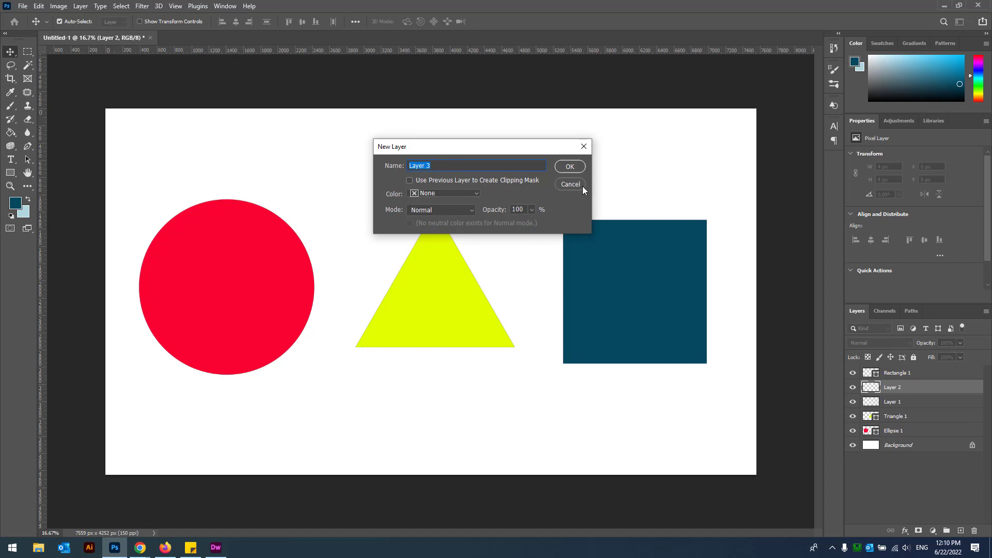
{"action": "left_click", "coordinate": [571, 167]}
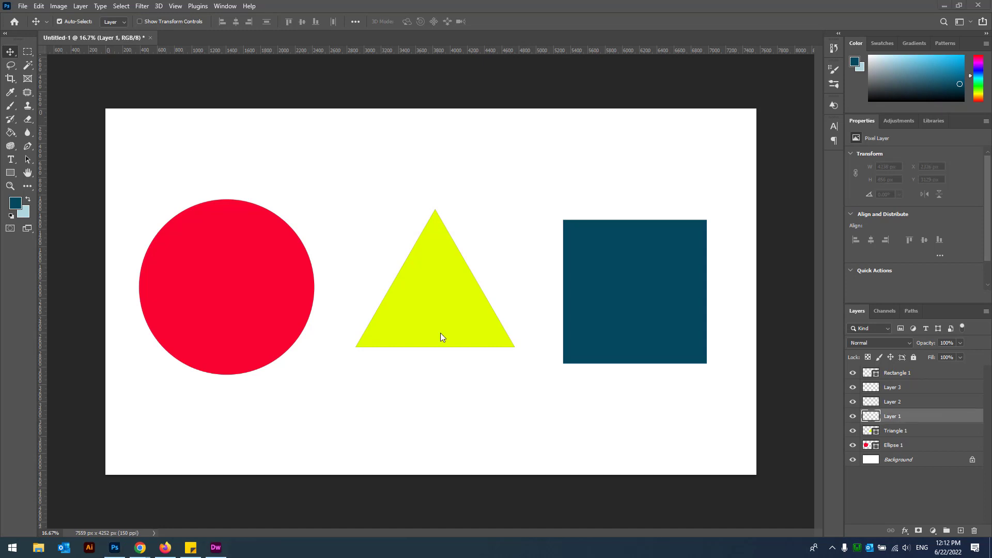
- Delete all layers from the rectangle down to the ellipse, keeping only the Background
{"action": "left_click", "coordinate": [908, 373]}
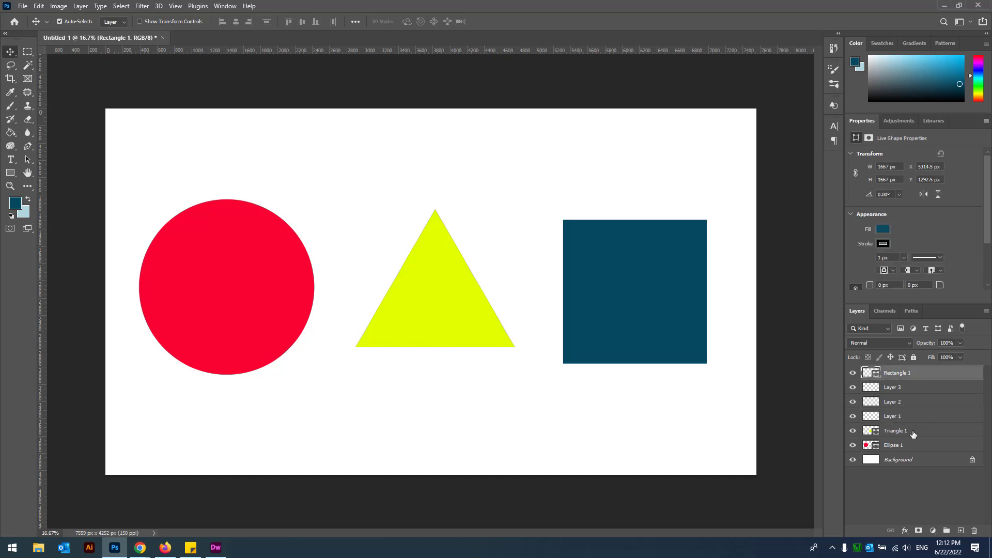
{"action": "left_click", "coordinate": [914, 446], "text": "shift"}
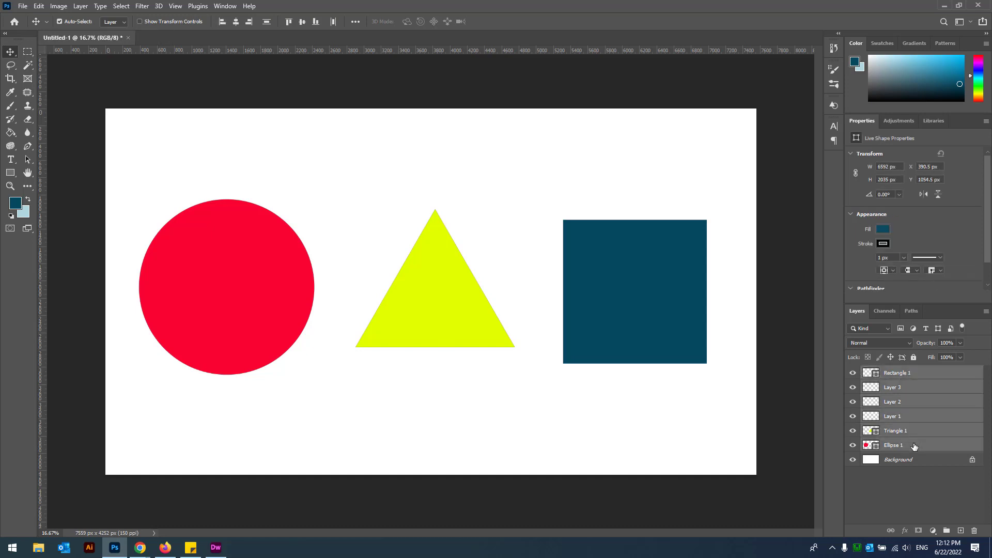
{"action": "key", "text": "Delete"}
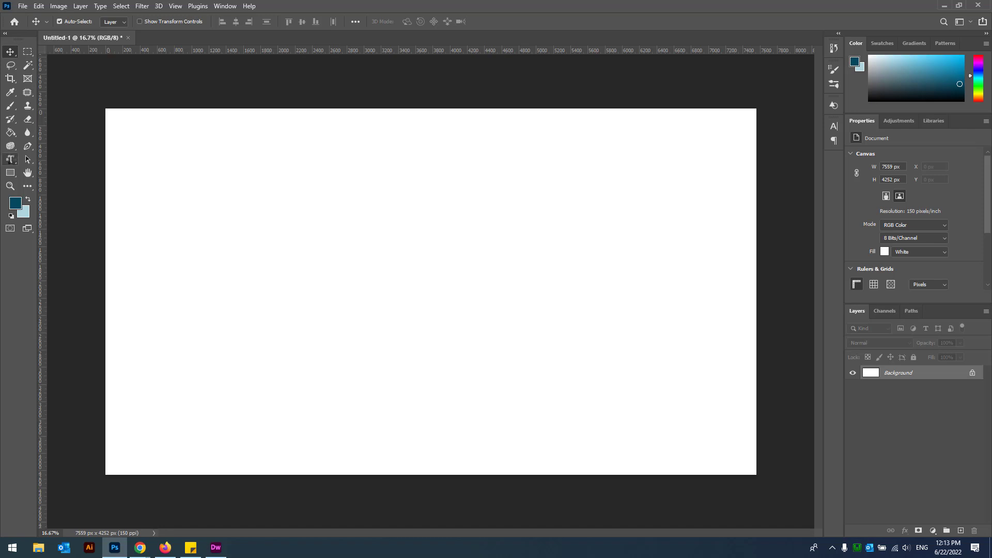
- Add a horizontal text layer reading "KAbul Afghansitan" near the middle of the canvas
{"action": "left_click_drag", "start_coordinate": [10, 159], "coordinate": [59, 161]}
{"action": "left_click", "coordinate": [388, 272]}
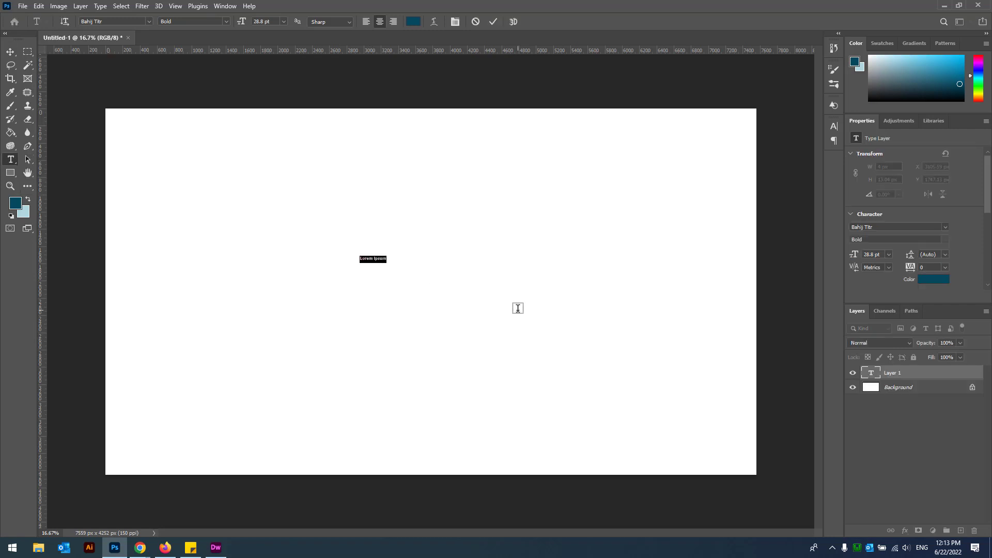
{"action": "type", "text": "KAbul Afghansitan"}
{"action": "left_click", "coordinate": [494, 21]}
- Scale the text up proportionally to about 964% and move it left and slightly up on the canvas
{"action": "left_click", "coordinate": [10, 51]}
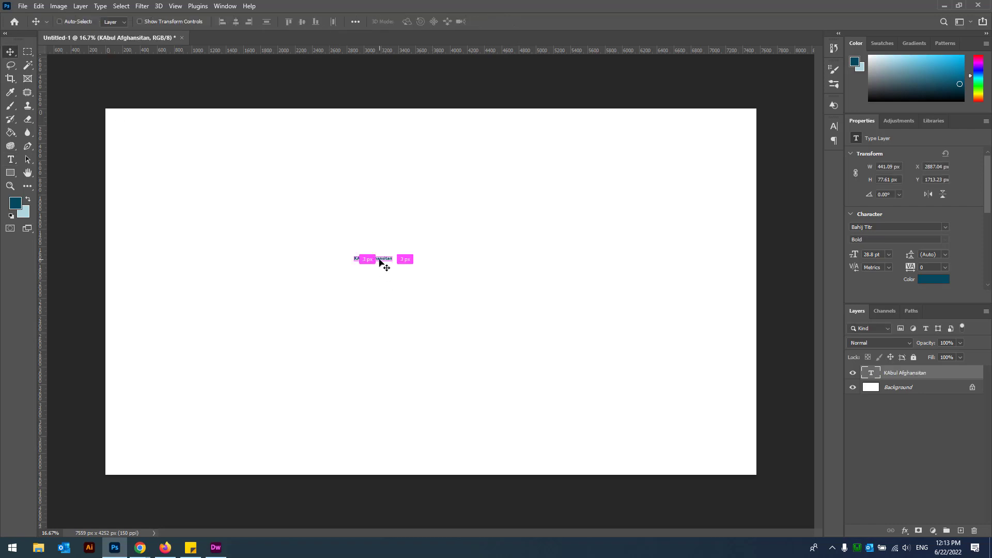
{"action": "key", "text": "ctrl+t"}
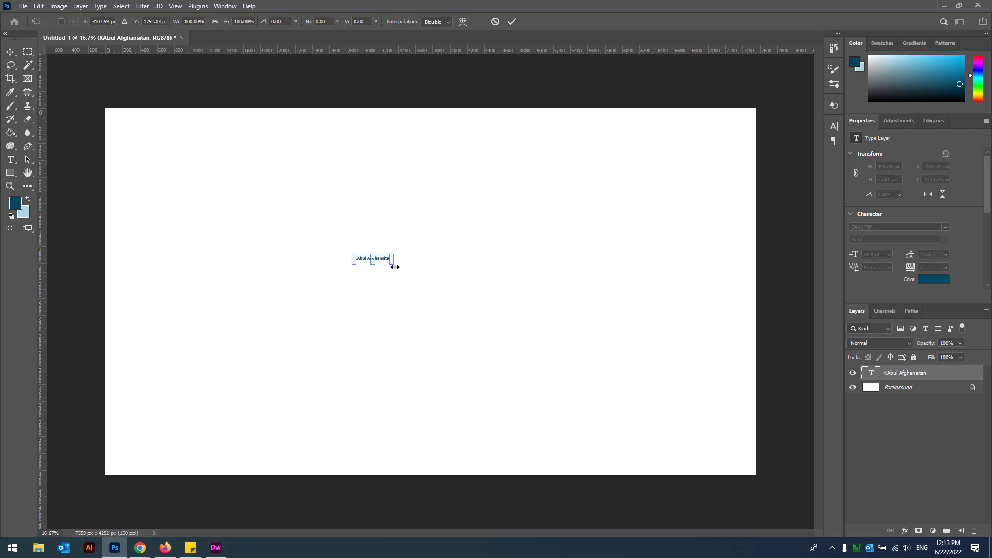
{"action": "left_click_drag", "start_coordinate": [393, 268], "coordinate": [705, 409]}
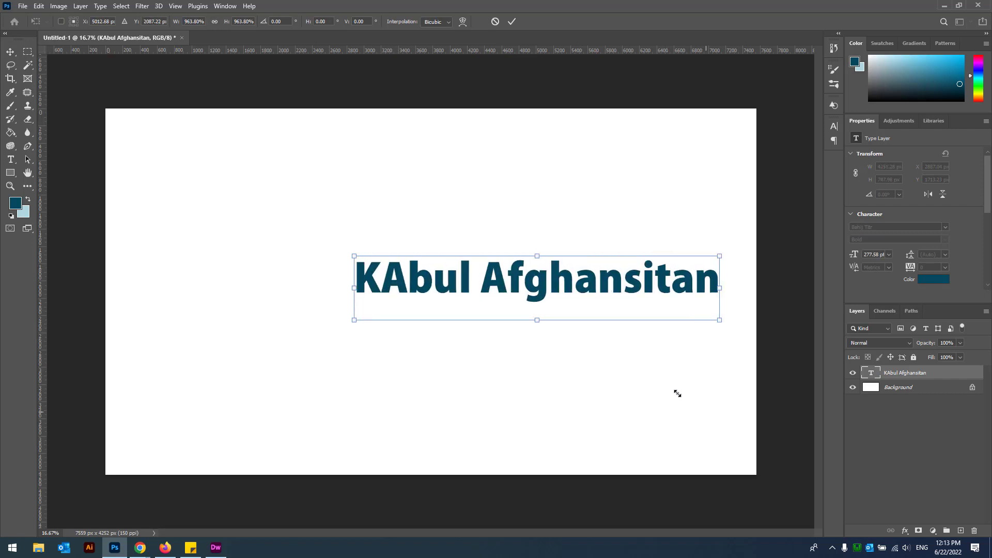
{"action": "left_click", "coordinate": [512, 21]}
{"action": "left_click", "coordinate": [10, 52]}
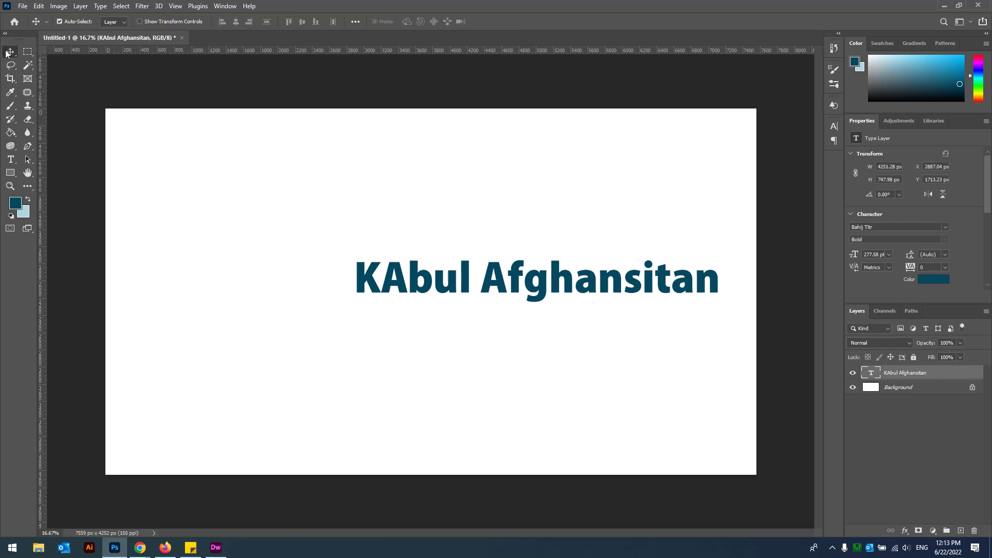
{"action": "left_click_drag", "start_coordinate": [482, 280], "coordinate": [343, 252]}
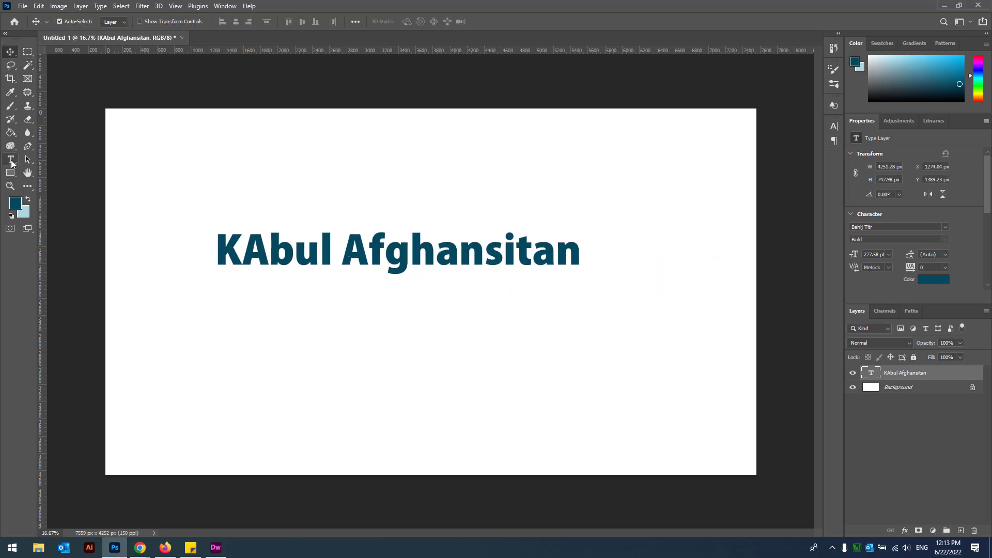
- Correct the text to "Kabul Afghansitan" with a lowercase second letter, and move it slightly up and right
{"action": "left_click", "coordinate": [11, 161]}
{"action": "left_click_drag", "start_coordinate": [261, 242], "coordinate": [245, 240]}
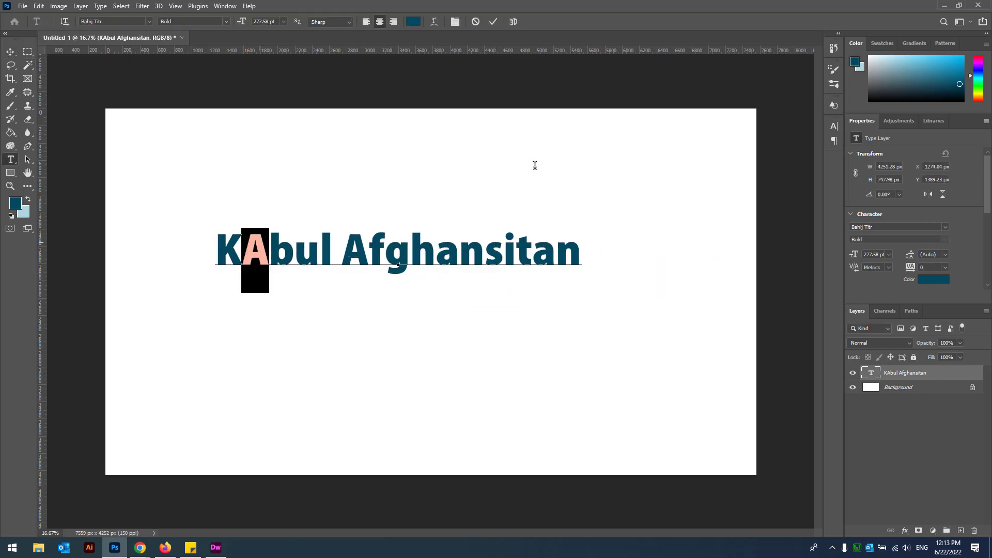
{"action": "type", "text": "a"}
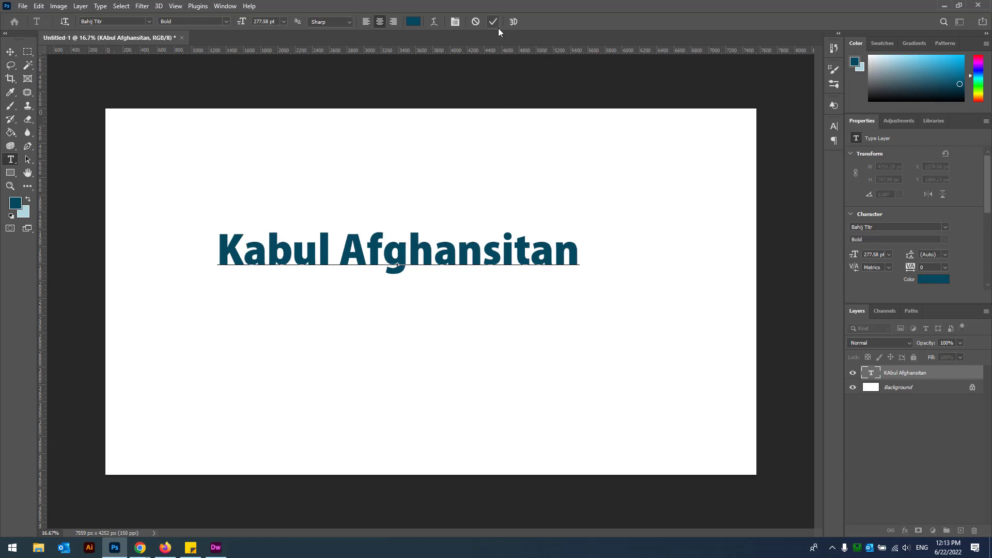
{"action": "left_click", "coordinate": [493, 22]}
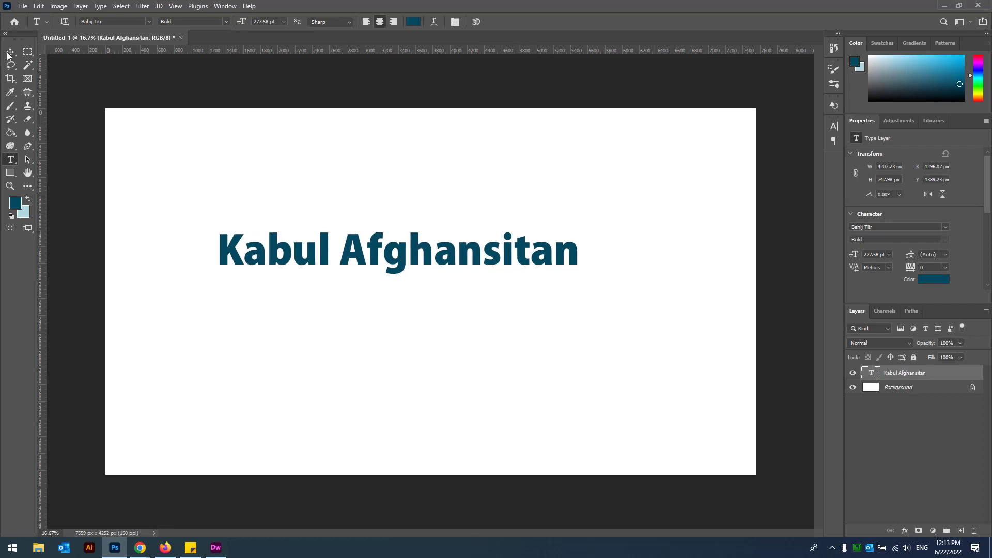
{"action": "key", "text": "v"}
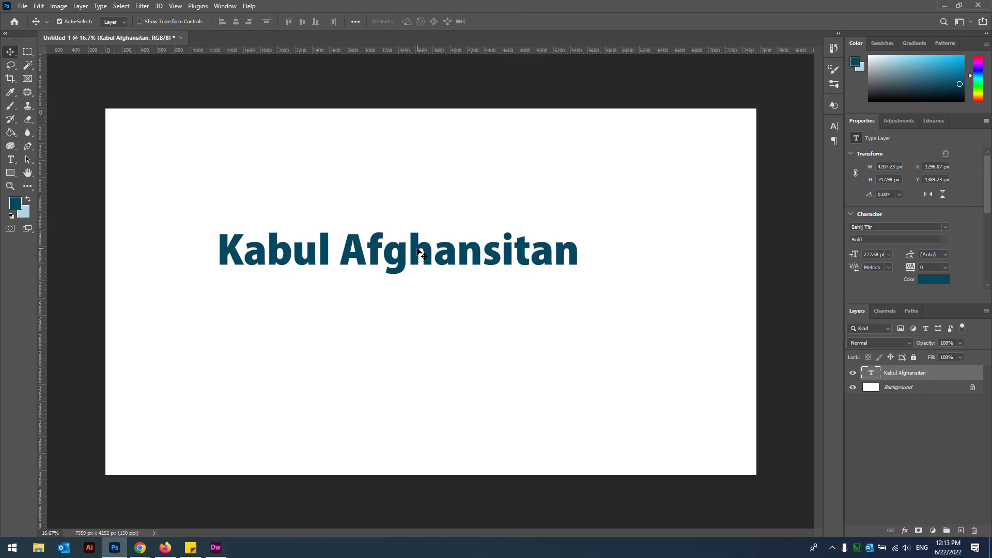
{"action": "left_click_drag", "start_coordinate": [419, 248], "coordinate": [447, 228]}
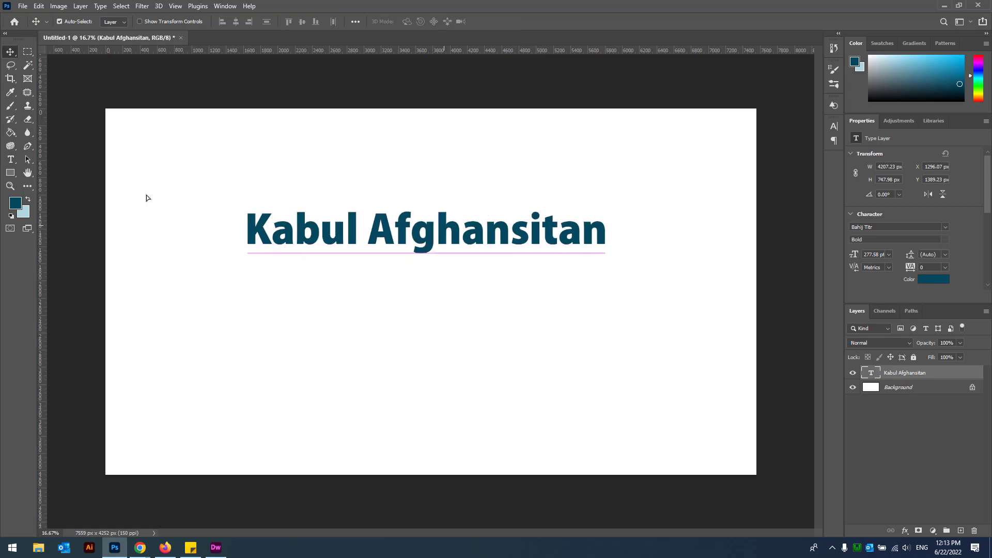
- Paint an inverted V on the Background layer below the text's left half, using the Brush in red fb0410
{"action": "left_click", "coordinate": [13, 109]}
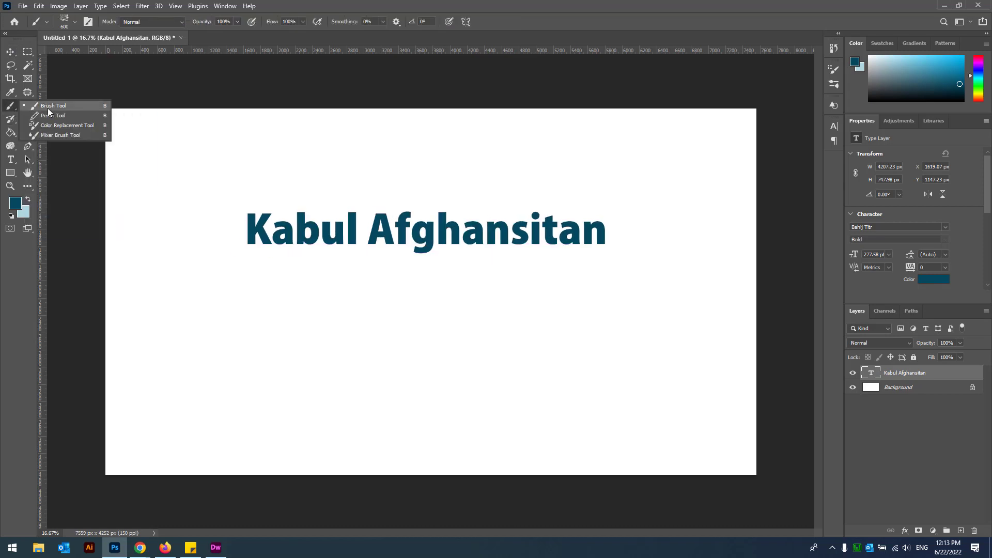
{"action": "left_click", "coordinate": [48, 108]}
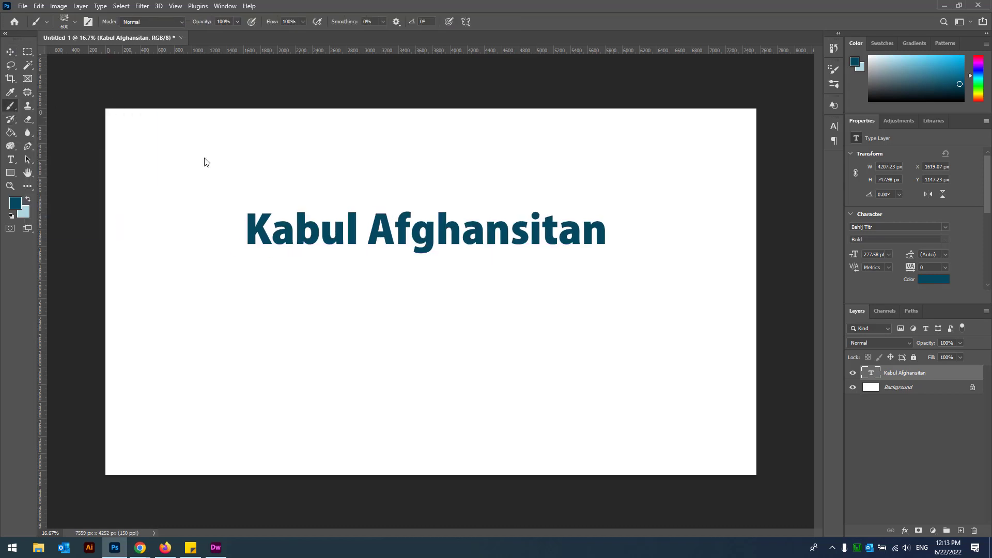
{"action": "left_click", "coordinate": [900, 388]}
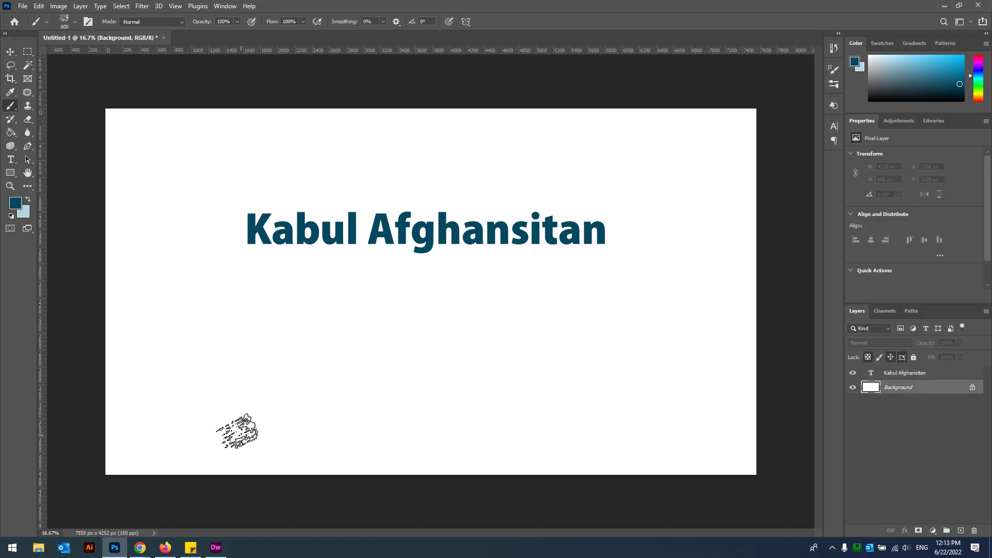
{"action": "left_click", "coordinate": [15, 203]}
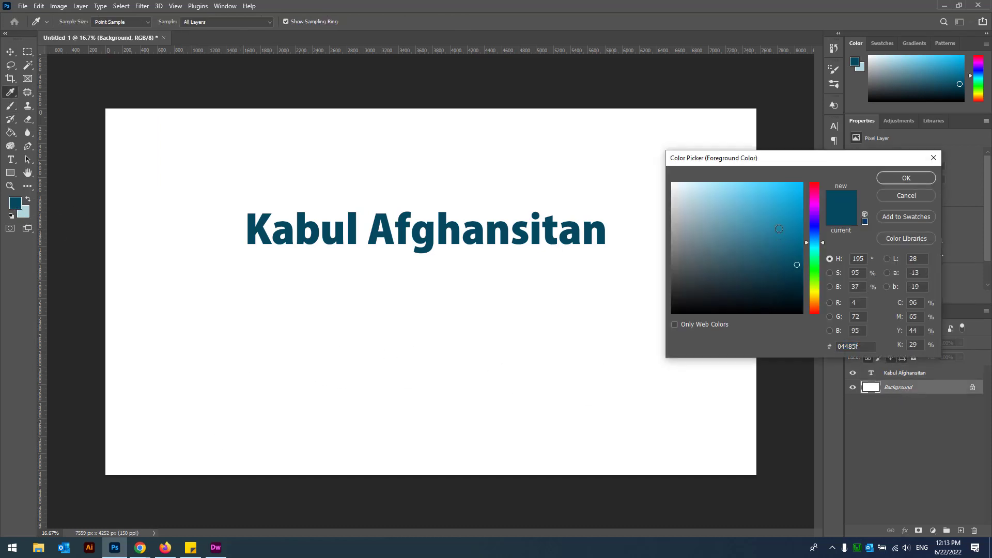
{"action": "left_click", "coordinate": [818, 187]}
{"action": "left_click", "coordinate": [804, 187]}
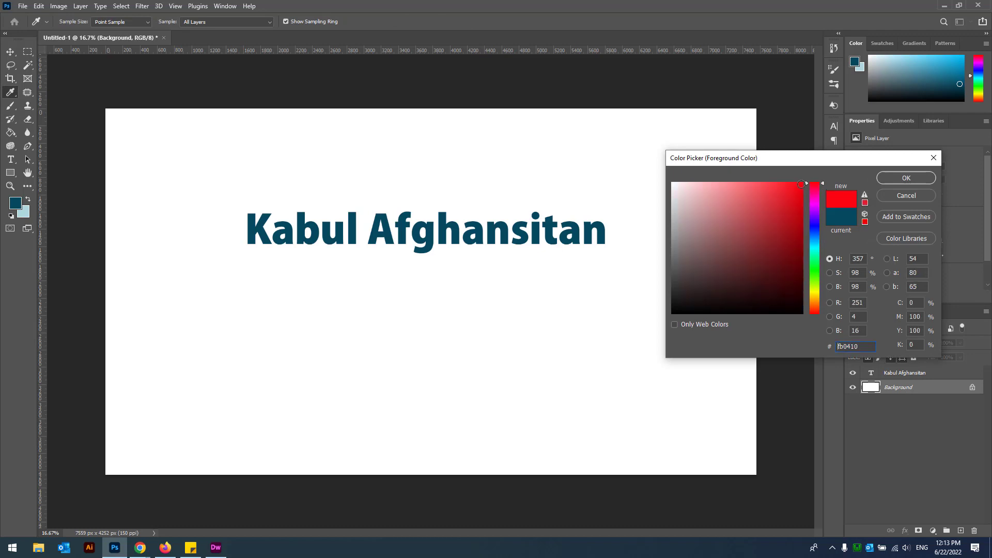
{"action": "left_click", "coordinate": [892, 180]}
{"action": "key", "text": "b"}
{"action": "mouse_move", "coordinate": [239, 411]}
{"action": "left_mouse_down"}
{"action": "mouse_move", "coordinate": [291, 285]}
{"action": "mouse_move", "coordinate": [355, 421]}
{"action": "left_mouse_up"}
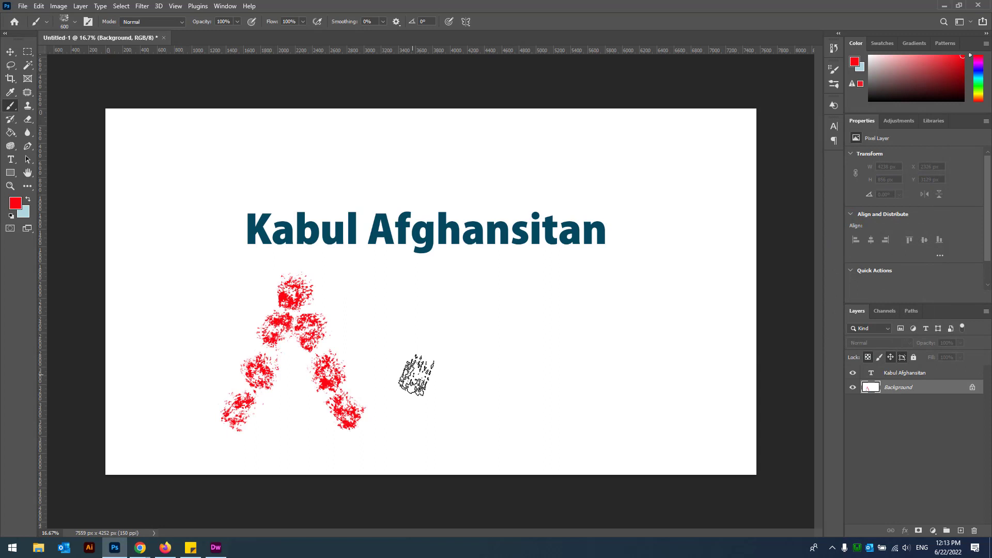
- Try to move the red brush strokes on the Background, and move the text further up the canvas
{"action": "left_click", "coordinate": [10, 51]}
{"action": "left_click_drag", "start_coordinate": [289, 291], "coordinate": [432, 353]}
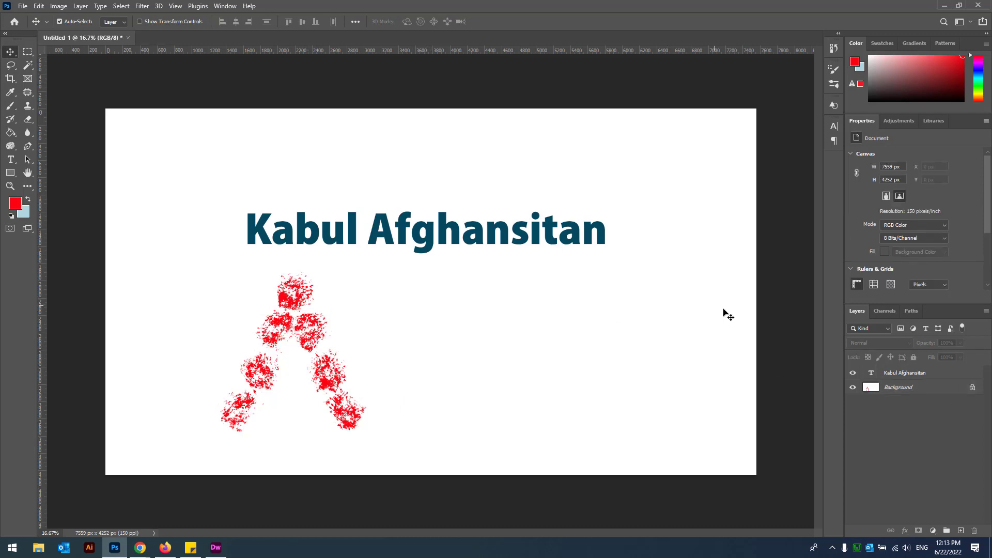
{"action": "left_click", "coordinate": [453, 212]}
{"action": "mouse_move", "coordinate": [452, 212]}
{"action": "left_mouse_down"}
{"action": "mouse_move", "coordinate": [449, 180]}
{"action": "mouse_move", "coordinate": [457, 255]}
{"action": "mouse_move", "coordinate": [448, 160]}
{"action": "mouse_move", "coordinate": [455, 265]}
{"action": "mouse_move", "coordinate": [591, 184]}
{"action": "mouse_move", "coordinate": [439, 196]}
{"action": "mouse_move", "coordinate": [448, 200]}
{"action": "left_mouse_up"}
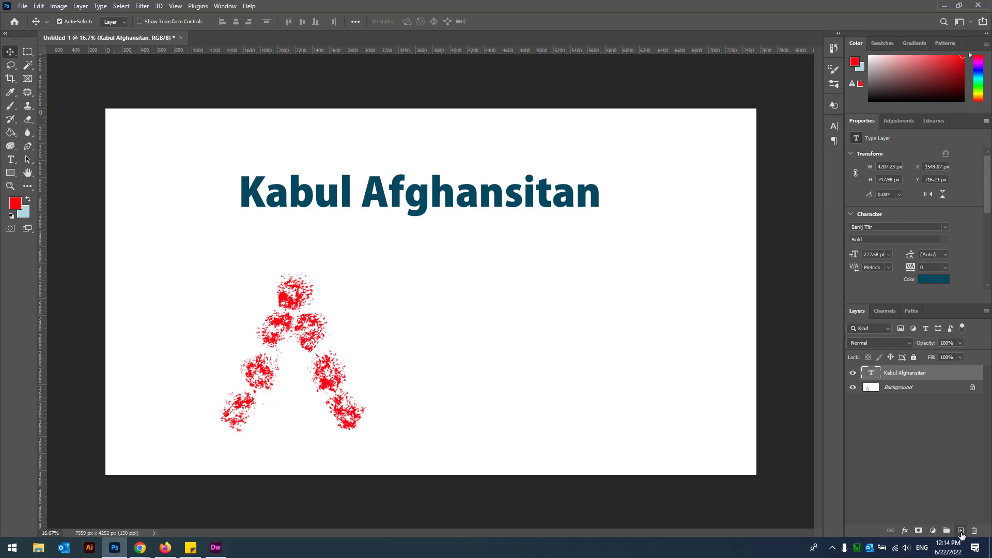
- Add an empty layer above the text and brush a blue 2c2fb8 inverted V on it, right of the red one
{"action": "left_click", "coordinate": [961, 532]}
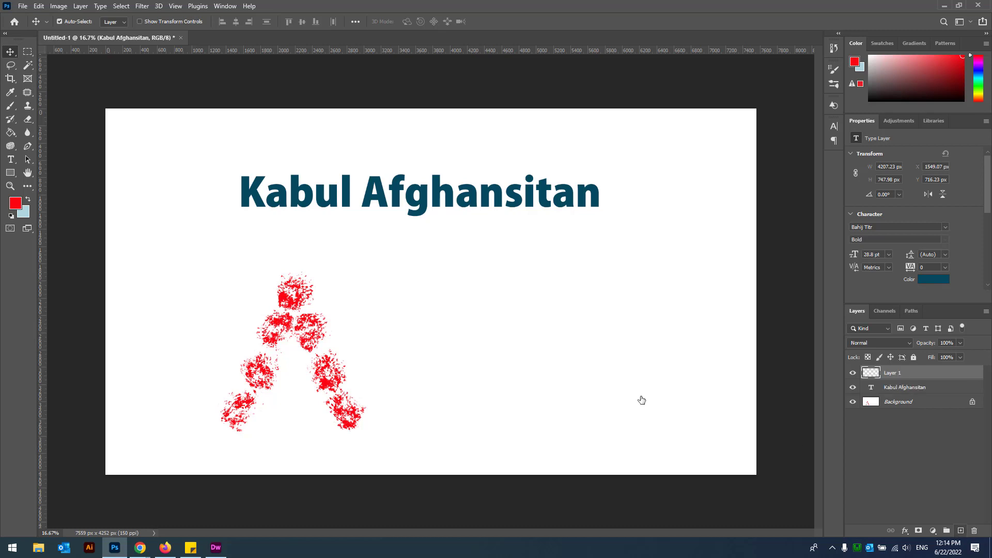
{"action": "left_click", "coordinate": [10, 105]}
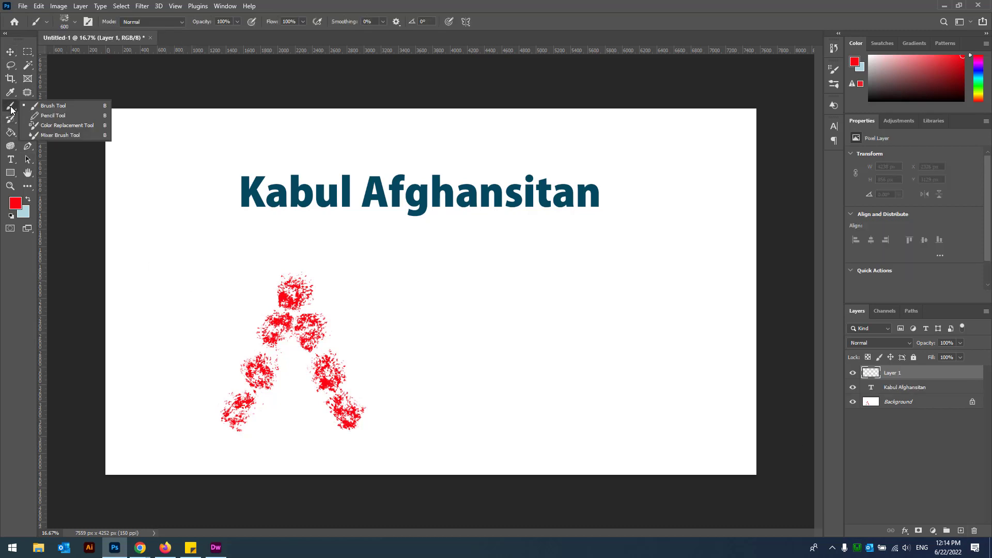
{"action": "left_click", "coordinate": [65, 107]}
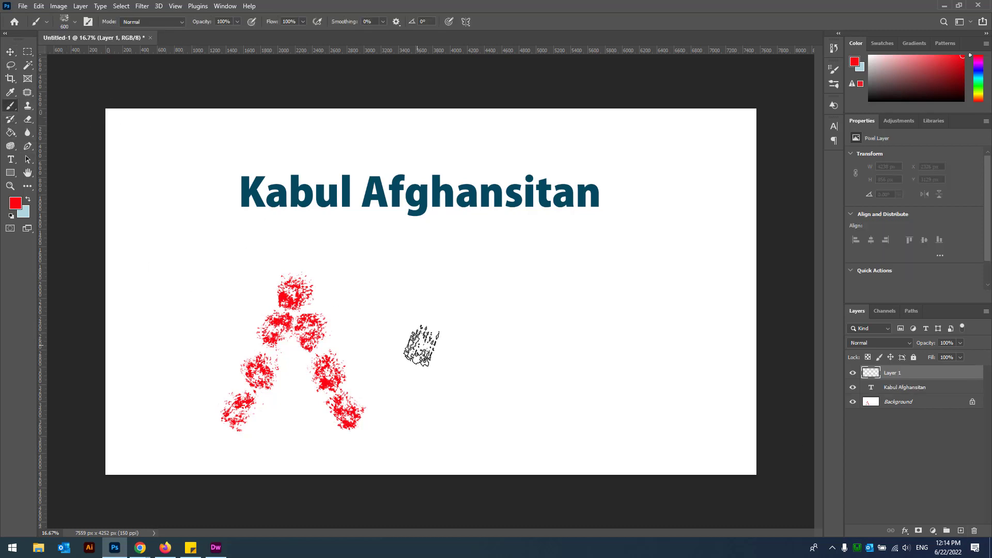
{"action": "left_click", "coordinate": [16, 203]}
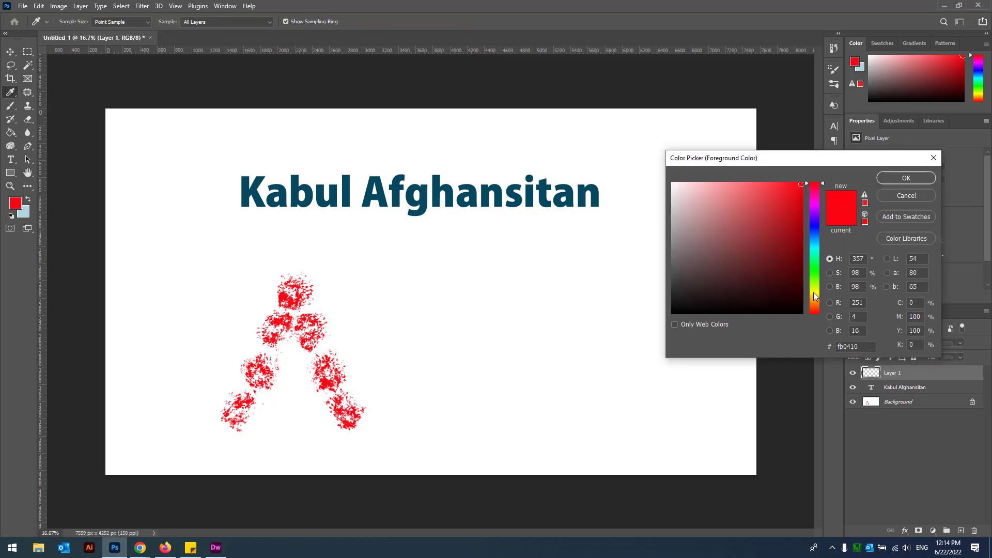
{"action": "left_click", "coordinate": [816, 289]}
{"action": "left_click", "coordinate": [818, 226]}
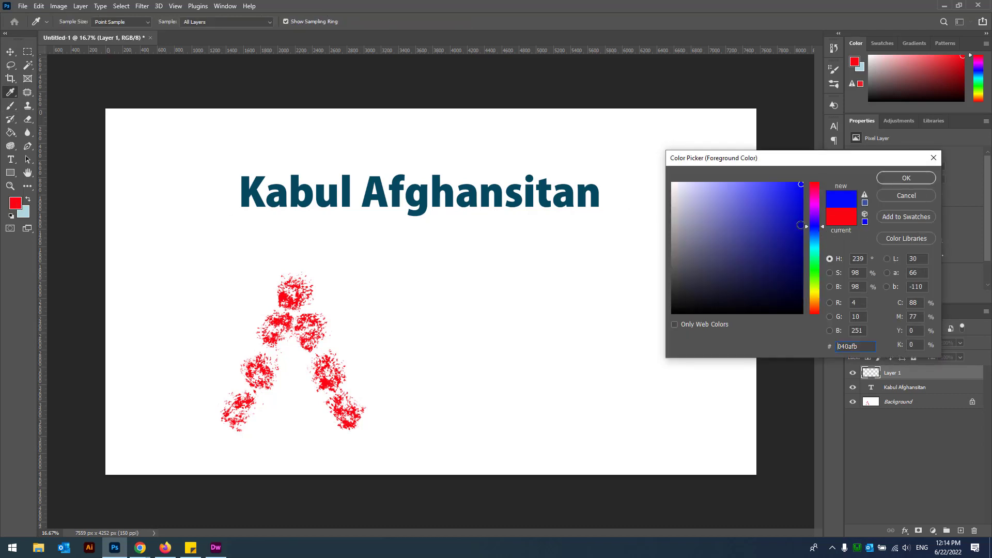
{"action": "left_click", "coordinate": [750, 218]}
{"action": "left_click", "coordinate": [772, 219]}
{"action": "left_click", "coordinate": [907, 178]}
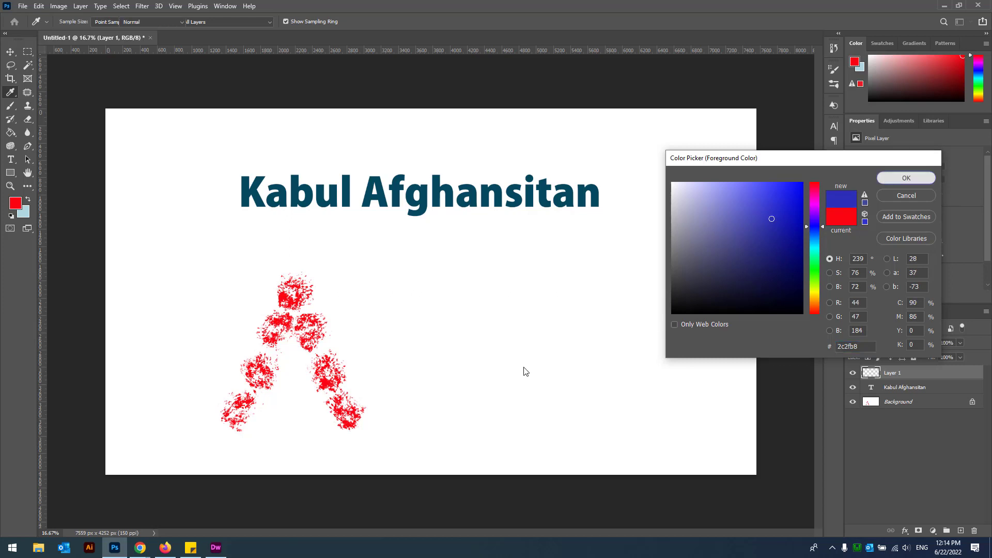
{"action": "mouse_move", "coordinate": [449, 383]}
{"action": "left_mouse_down"}
{"action": "mouse_move", "coordinate": [466, 257]}
{"action": "mouse_move", "coordinate": [609, 432]}
{"action": "left_mouse_up"}
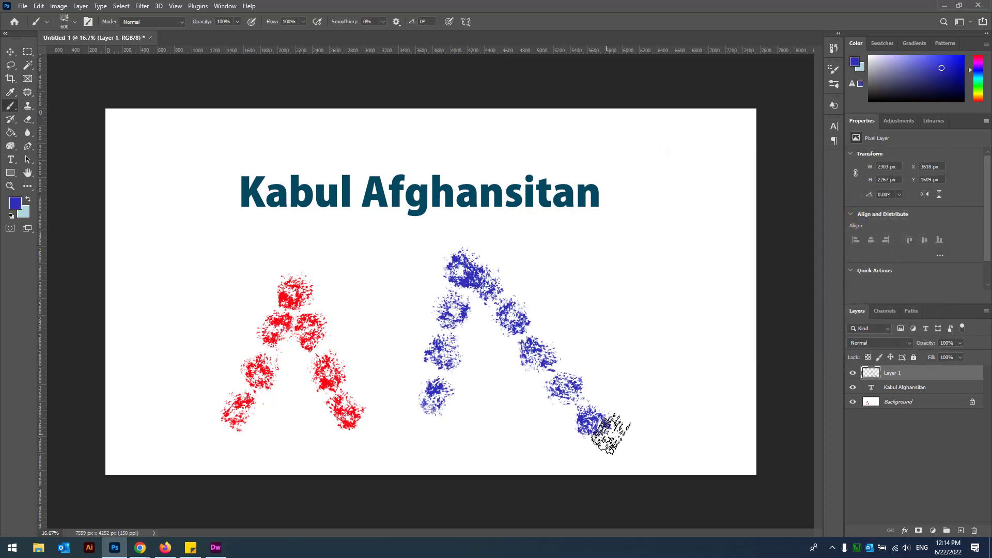
- Move the blue inverted V slightly up and right on the canvas
{"action": "left_click", "coordinate": [9, 52]}
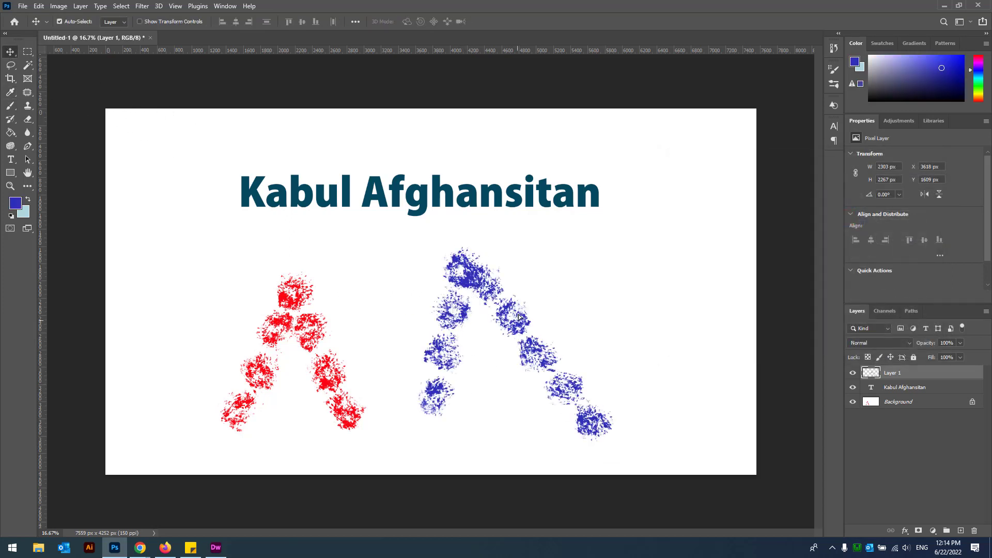
{"action": "mouse_move", "coordinate": [496, 336]}
{"action": "left_mouse_down"}
{"action": "mouse_move", "coordinate": [593, 322]}
{"action": "mouse_move", "coordinate": [580, 314]}
{"action": "mouse_move", "coordinate": [518, 322]}
{"action": "mouse_move", "coordinate": [531, 307]}
{"action": "mouse_move", "coordinate": [521, 310]}
{"action": "left_mouse_up"}
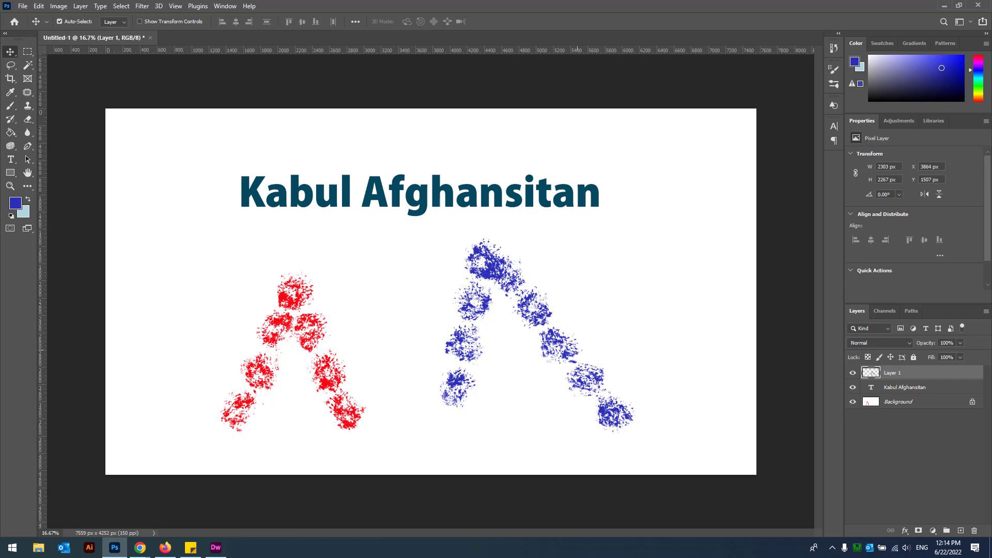
- Apply a Color Overlay effect in cyan 03e8fd at 100% opacity to the blue brush stroke layer
{"action": "left_click", "coordinate": [906, 535]}
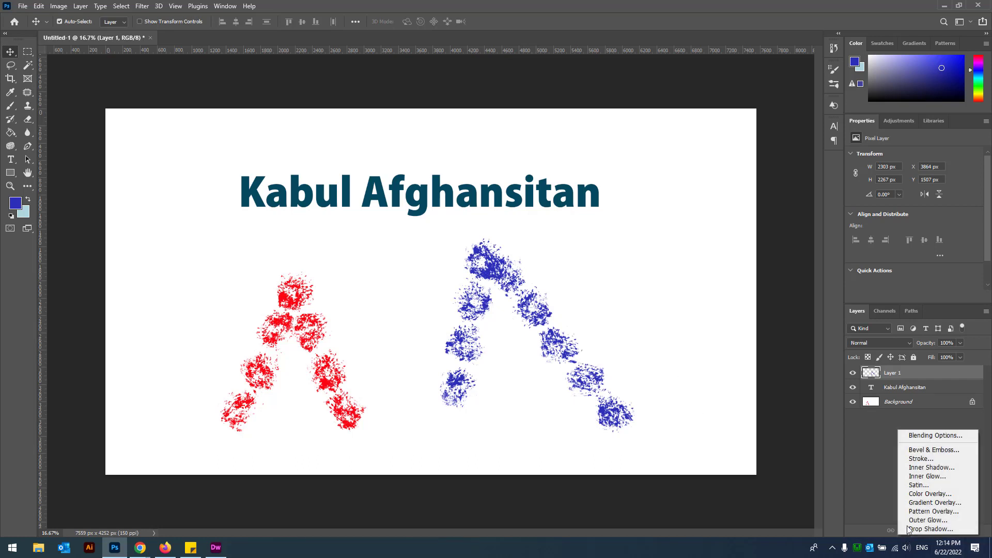
{"action": "left_click", "coordinate": [920, 494]}
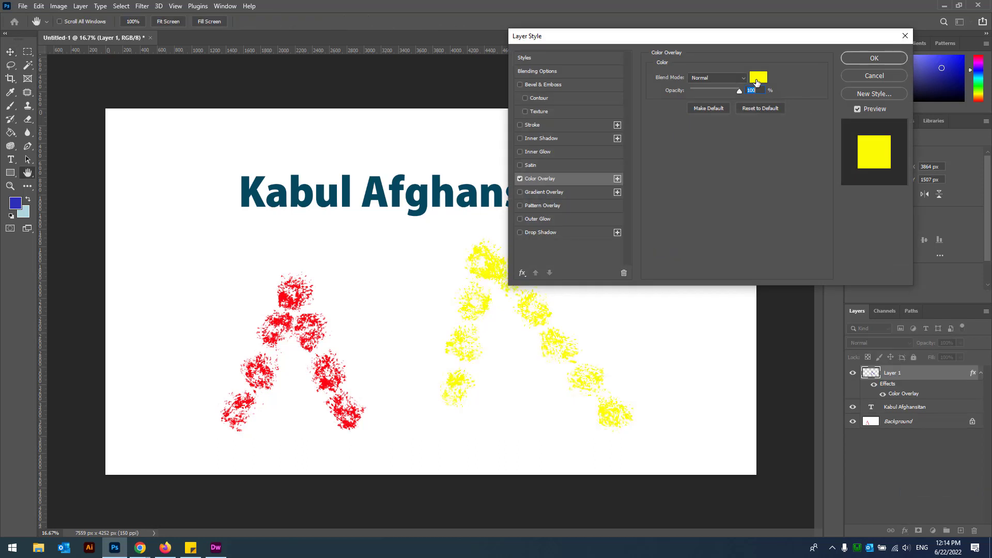
{"action": "left_click", "coordinate": [758, 82]}
{"action": "left_click", "coordinate": [818, 267]}
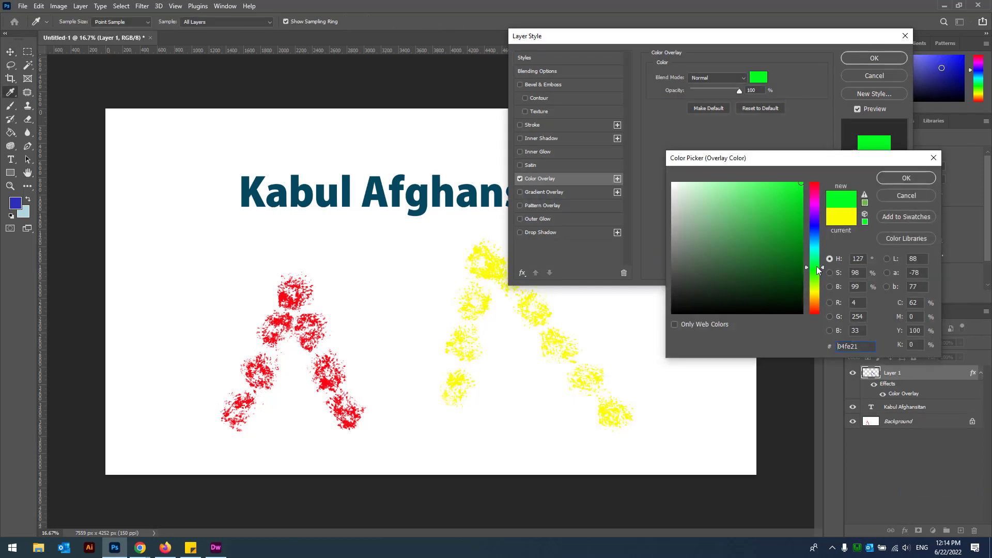
{"action": "left_click_drag", "start_coordinate": [817, 270], "coordinate": [818, 246]}
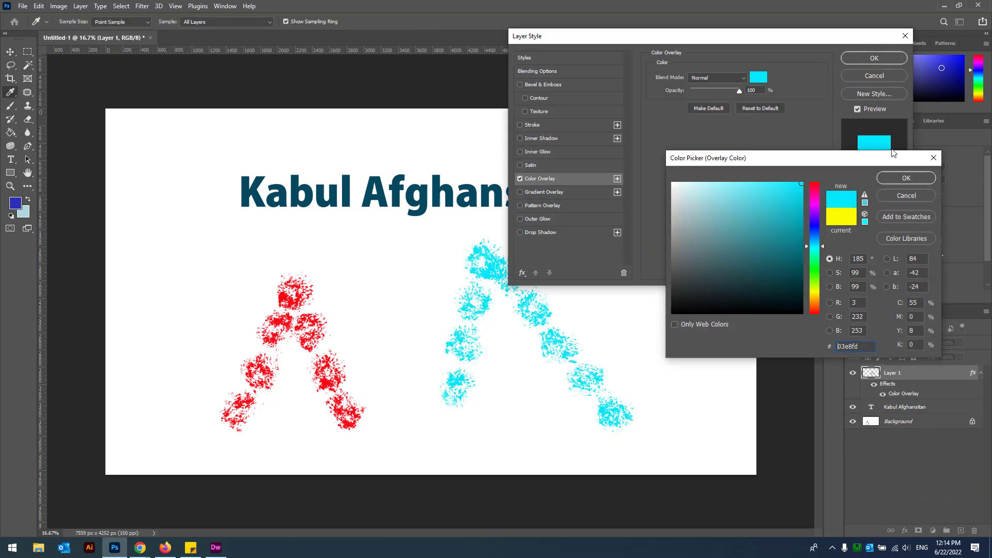
{"action": "left_click", "coordinate": [906, 179]}
{"action": "left_click", "coordinate": [874, 57]}
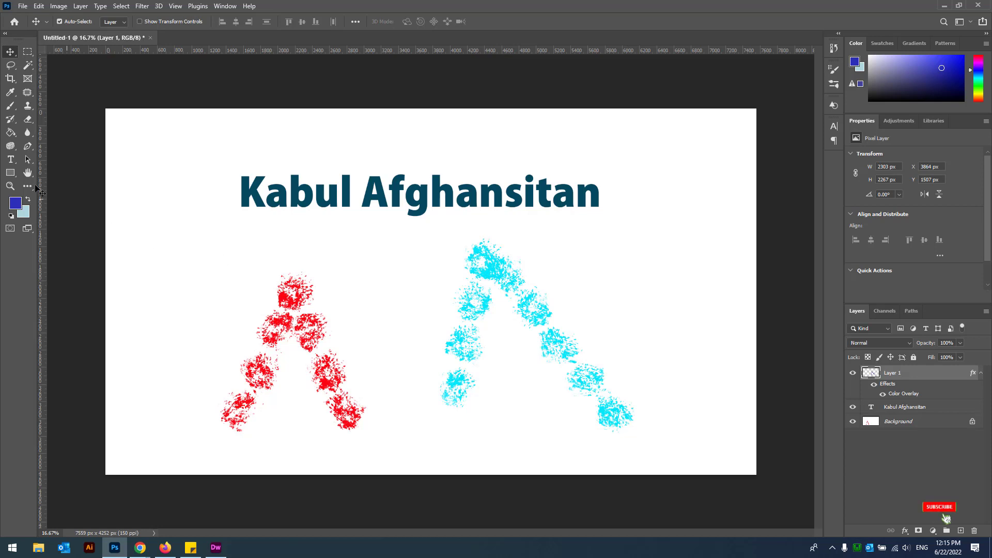
- Draw a blue rounded square about 1475 px wide with 10 px corners over the red brush strokes
{"action": "left_click", "coordinate": [16, 174]}
{"action": "left_click", "coordinate": [70, 183]}
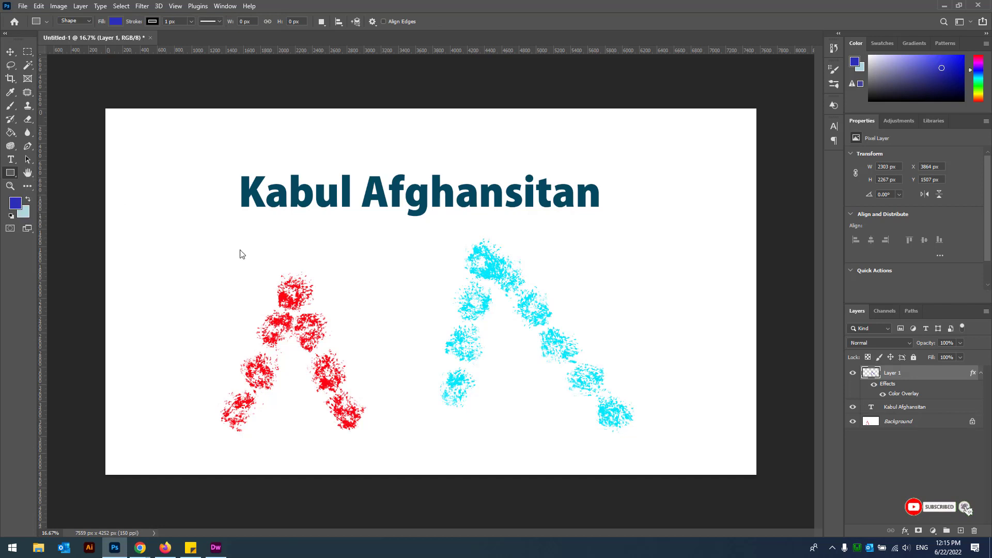
{"action": "left_click_drag", "start_coordinate": [197, 239], "coordinate": [398, 366]}
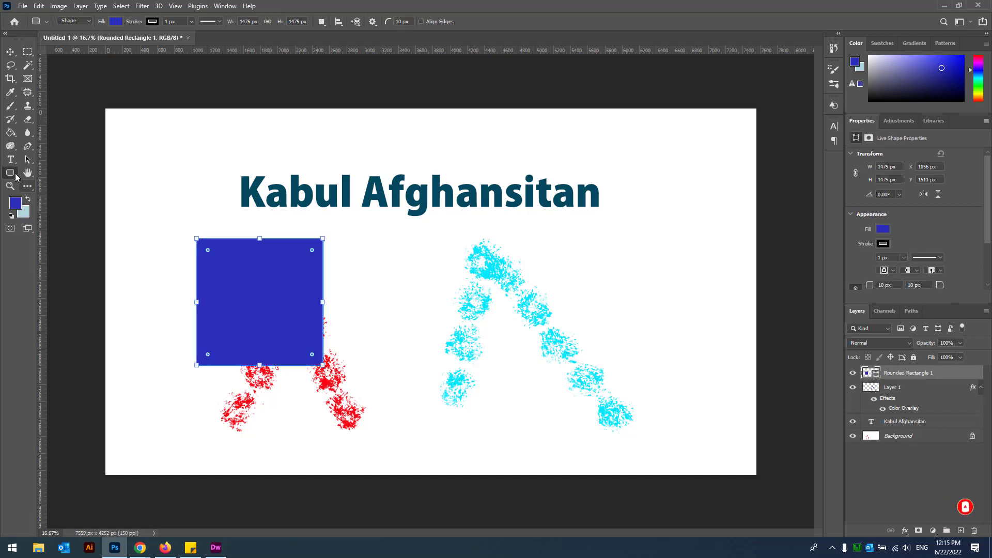
- Draw a blue circle about 1871 px wide with the Ellipse tool over the cyan brush strokes
{"action": "right_click", "coordinate": [10, 173]}
{"action": "left_click", "coordinate": [48, 193]}
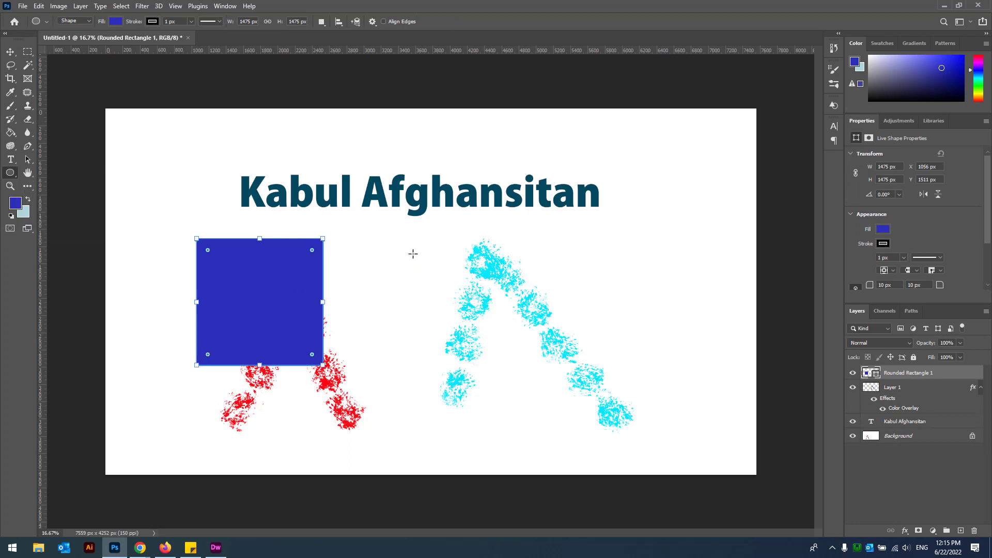
{"action": "left_click_drag", "start_coordinate": [407, 239], "coordinate": [582, 401]}
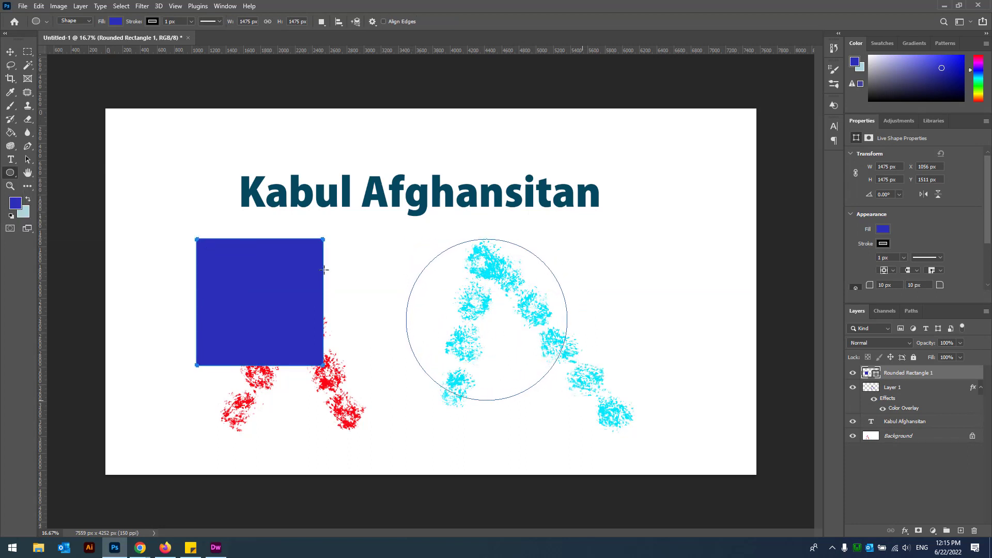
{"action": "left_click", "coordinate": [10, 51]}
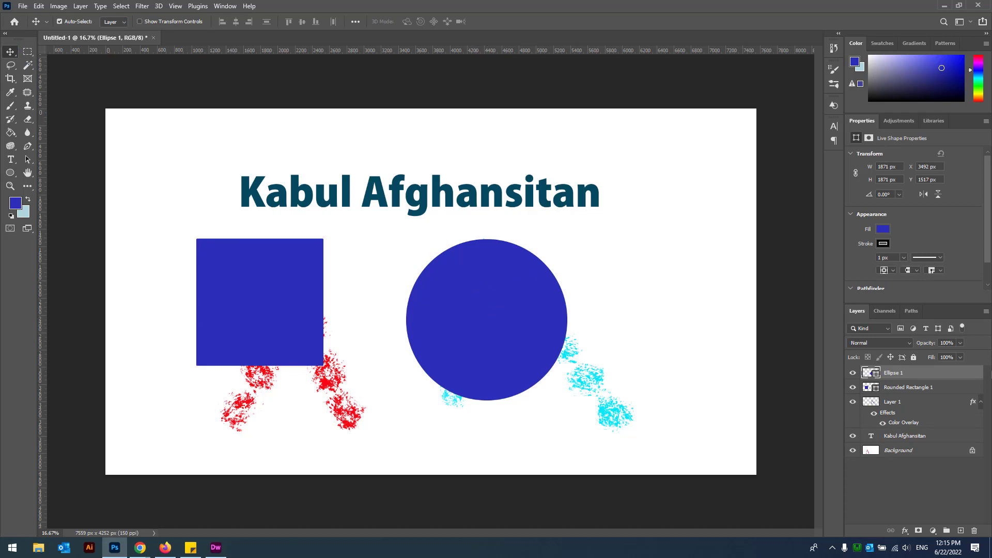
- Rename the circle's layer as دایره and move the circle to the right on the canvas
{"action": "double_click", "coordinate": [894, 372]}
{"action": "left_click", "coordinate": [909, 372]}
{"action": "key", "text": "BackSpace"}
{"action": "key", "text": "BackSpace"}
{"action": "key", "text": "BackSpace"}
{"action": "key", "text": "BackSpace"}
{"action": "key", "text": "BackSpace"}
{"action": "key", "text": "BackSpace"}
{"action": "key", "text": "BackSpace"}
{"action": "key", "text": "BackSpace"}
{"action": "key", "text": "BackSpace"}
{"action": "key", "text": "alt+shift"}
{"action": "type", "text": "دایره"}
{"action": "key", "text": "Return"}
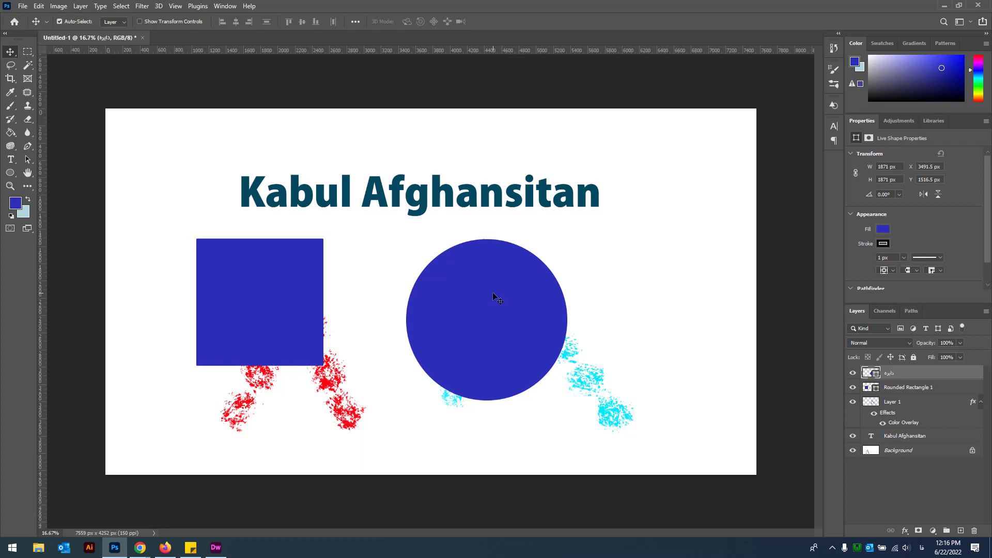
{"action": "left_click_drag", "start_coordinate": [493, 294], "coordinate": [594, 296]}
- Rename the rounded rectangle's layer as مربع
{"action": "double_click", "coordinate": [913, 387]}
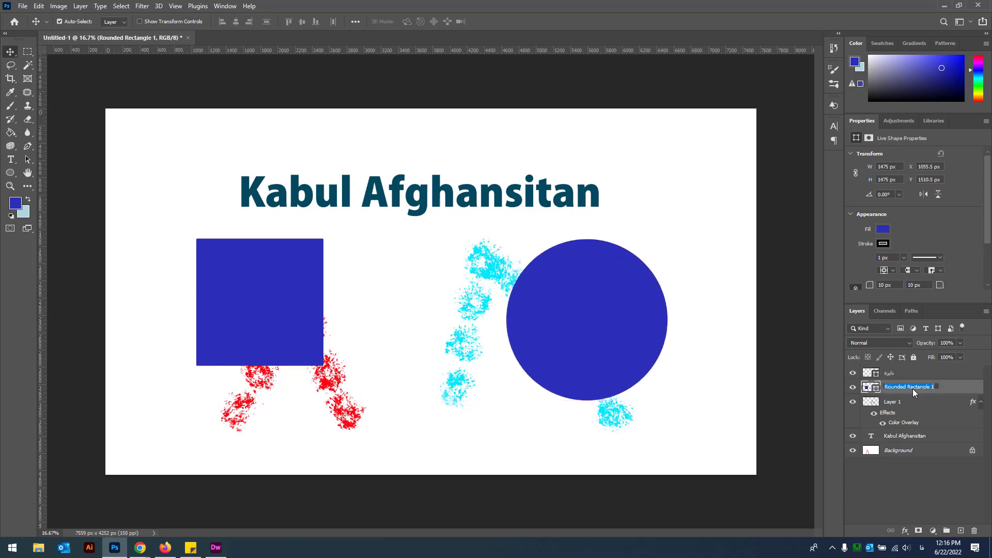
{"action": "left_click", "coordinate": [913, 387]}
{"action": "left_click_drag", "start_coordinate": [938, 387], "coordinate": [861, 388]}
{"action": "key", "text": "BackSpace"}
{"action": "type", "text": "مربع"}
{"action": "key", "text": "Return"}
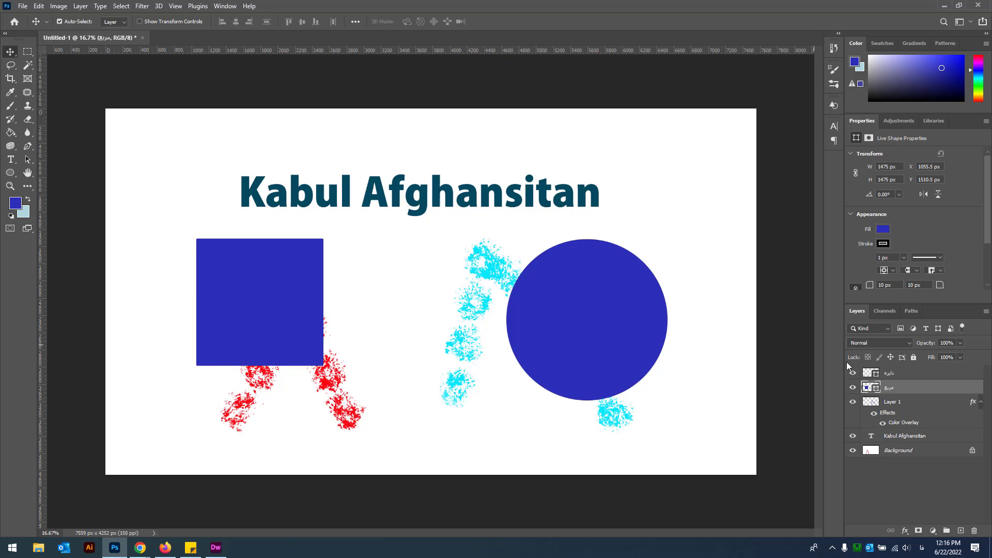
- Rename the Kabul Afghansitan text layer as دایره
{"action": "left_click", "coordinate": [897, 375]}
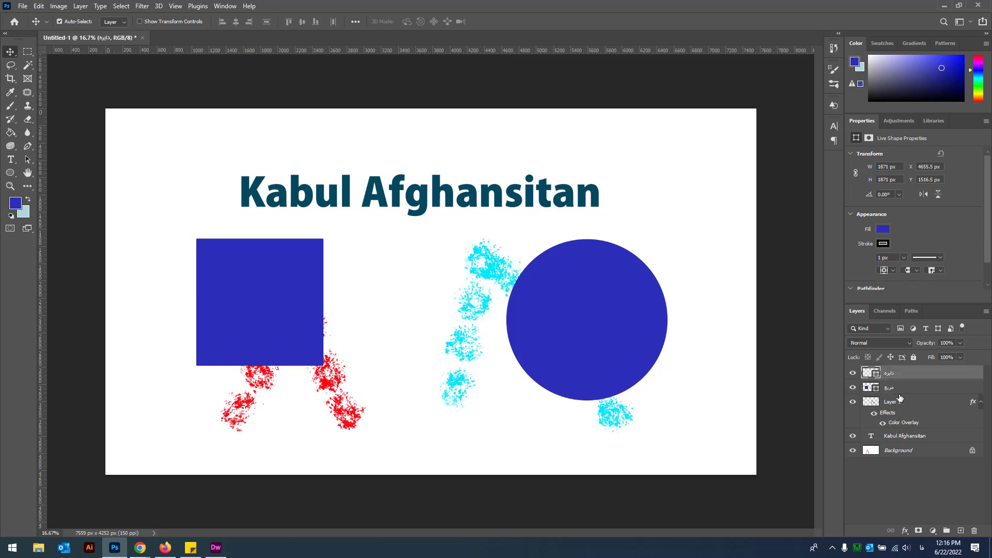
{"action": "left_click", "coordinate": [905, 437]}
{"action": "double_click", "coordinate": [906, 437]}
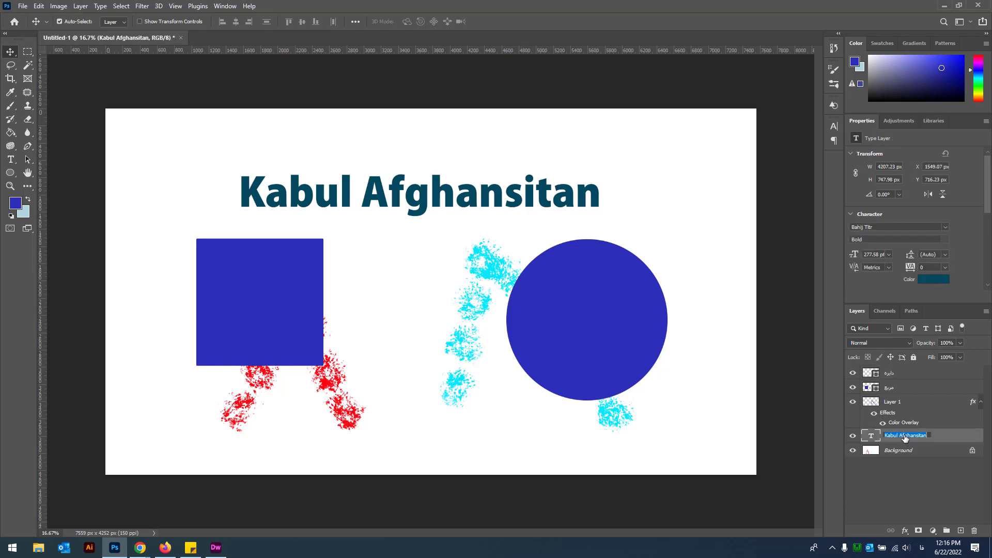
{"action": "key", "text": "BackSpace"}
{"action": "type", "text": "دایره"}
{"action": "key", "text": "Return"}
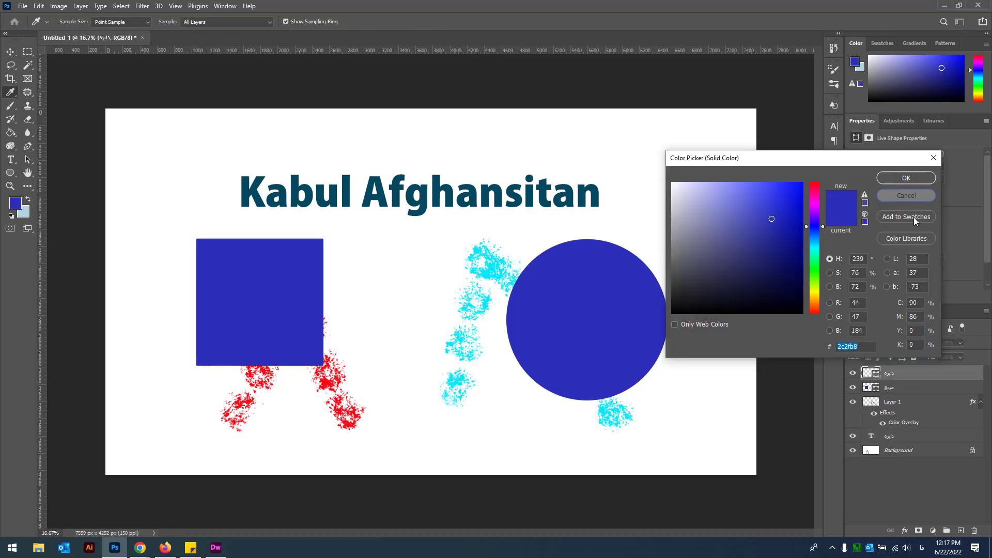
{"action": "left_click", "coordinate": [907, 196]}
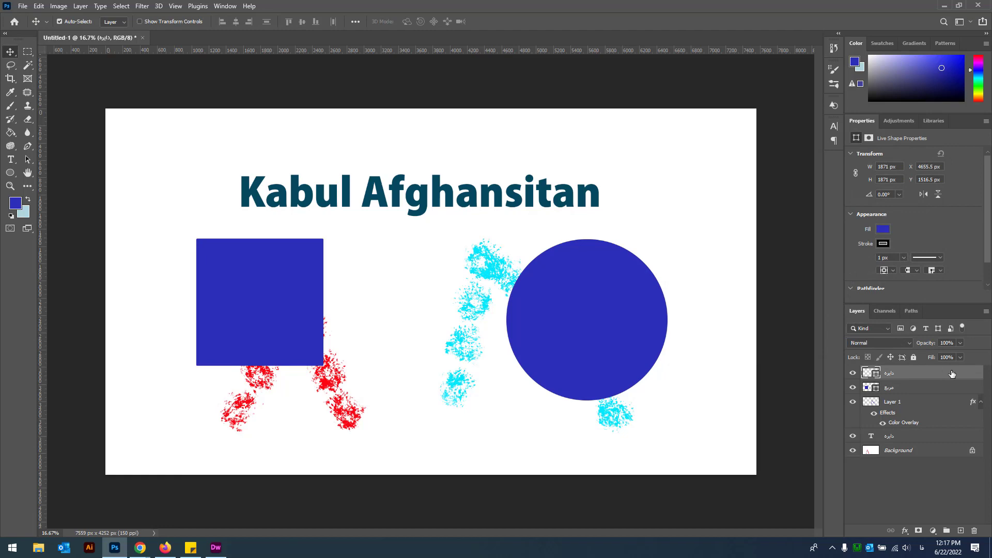
{"action": "double_click", "coordinate": [949, 373]}
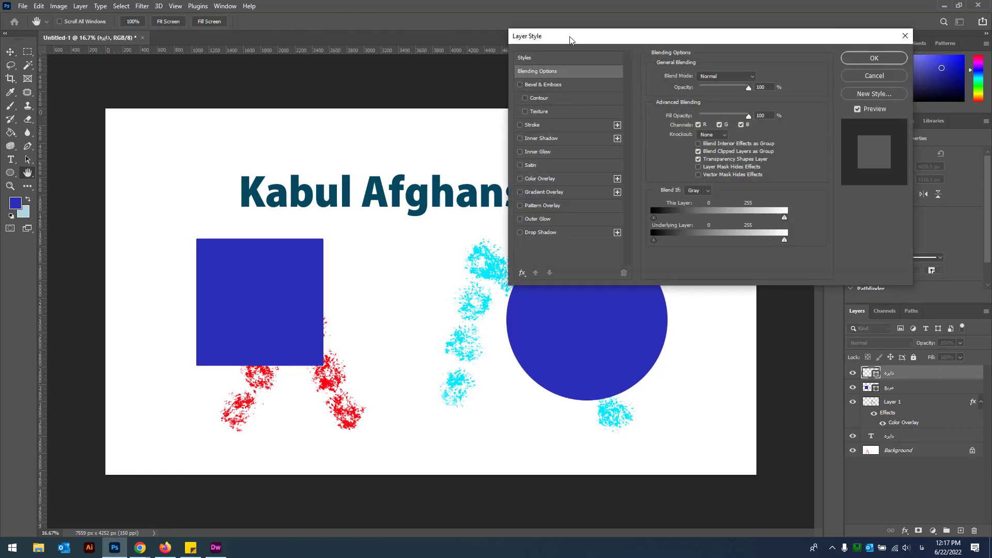
{"action": "left_click_drag", "start_coordinate": [570, 38], "coordinate": [480, 69]}
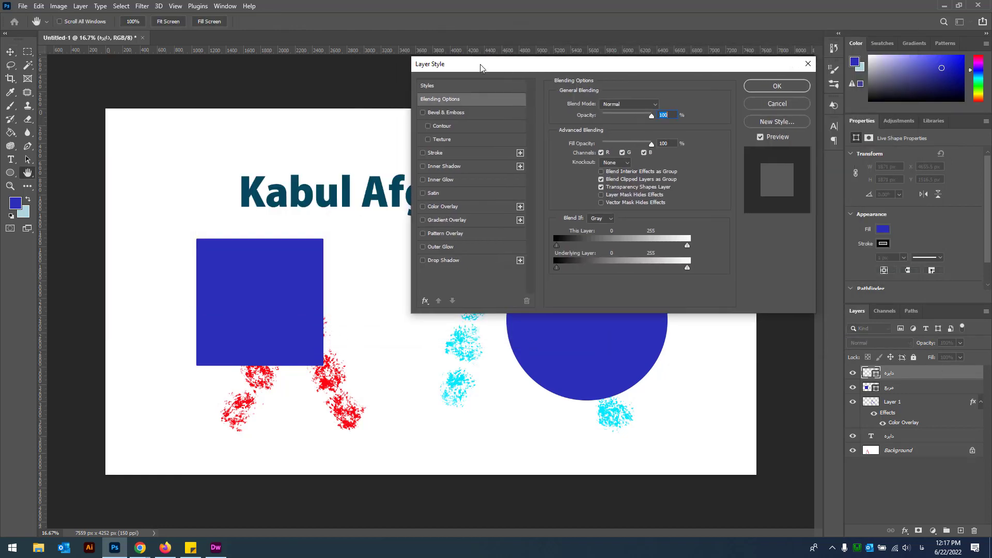
{"action": "left_click", "coordinate": [762, 106]}
{"action": "left_click", "coordinate": [763, 105]}
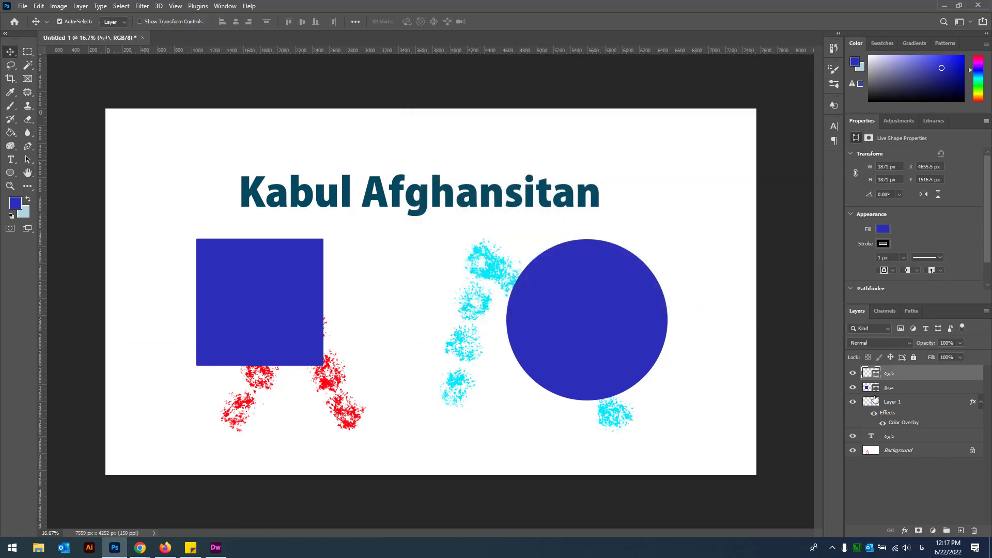
- Move the circle slightly up and right, and shift the circle and square layers together slightly down
{"action": "left_click_drag", "start_coordinate": [599, 329], "coordinate": [633, 308]}
{"action": "left_click", "coordinate": [285, 298]}
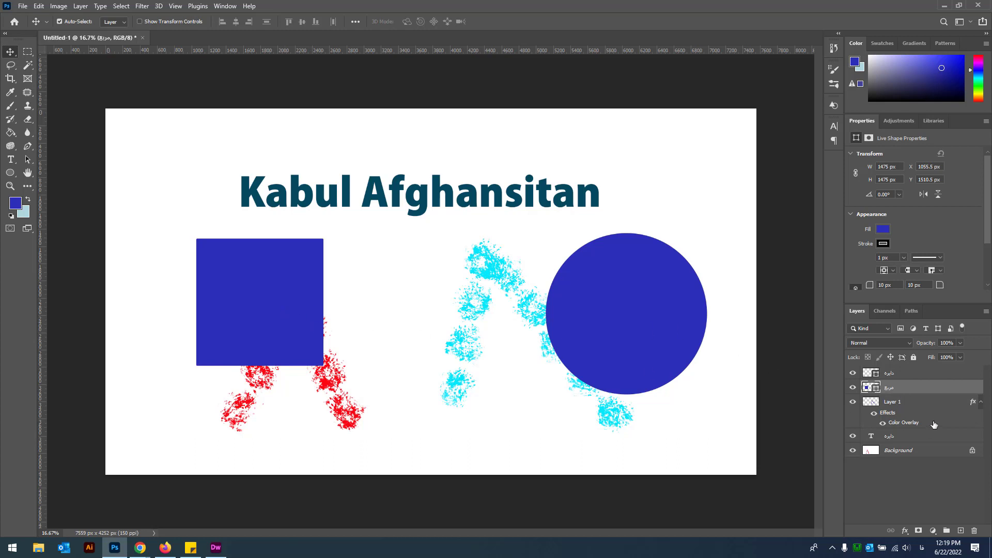
{"action": "key", "text": "ctrl"}
{"action": "left_click", "coordinate": [909, 376], "text": "ctrl"}
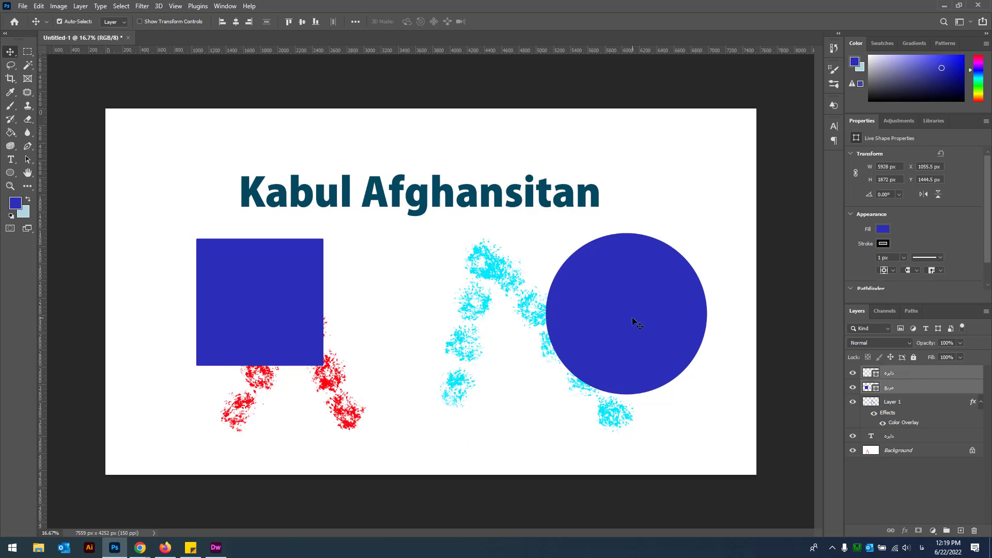
{"action": "mouse_move", "coordinate": [631, 317]}
{"action": "left_mouse_down"}
{"action": "mouse_move", "coordinate": [681, 292]}
{"action": "mouse_move", "coordinate": [510, 280]}
{"action": "mouse_move", "coordinate": [563, 246]}
{"action": "mouse_move", "coordinate": [541, 357]}
{"action": "mouse_move", "coordinate": [617, 346]}
{"action": "mouse_move", "coordinate": [634, 326]}
{"action": "left_mouse_up"}
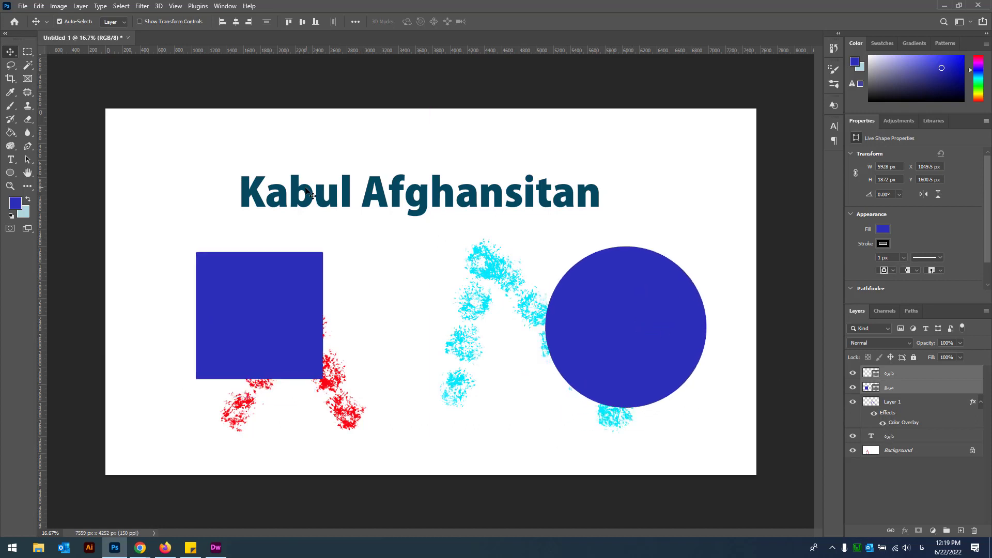
- Add the text layer to the selected circle and square layers and move all three down and left
{"action": "key", "text": "ctrl"}
{"action": "left_click", "coordinate": [889, 438], "text": "ctrl"}
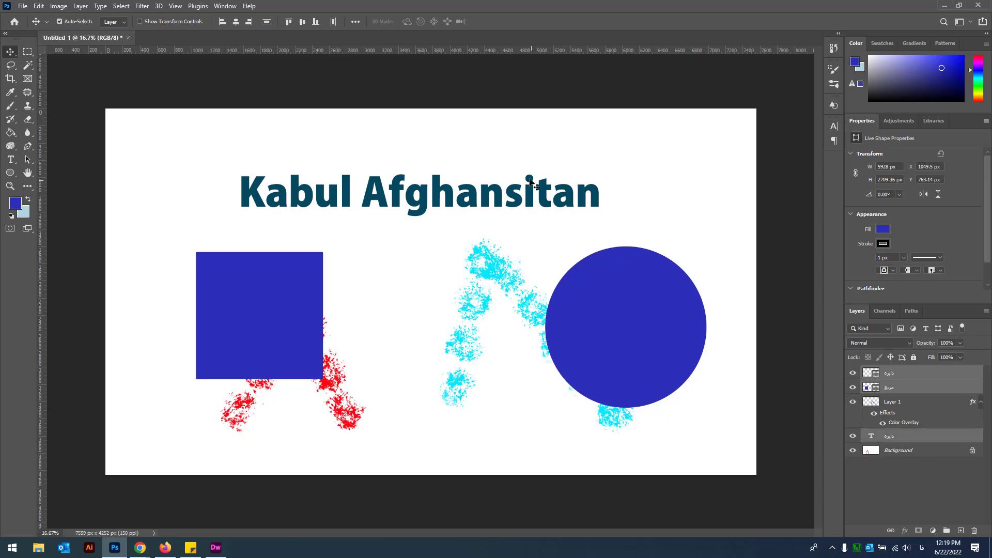
{"action": "left_click_drag", "start_coordinate": [648, 264], "coordinate": [596, 325]}
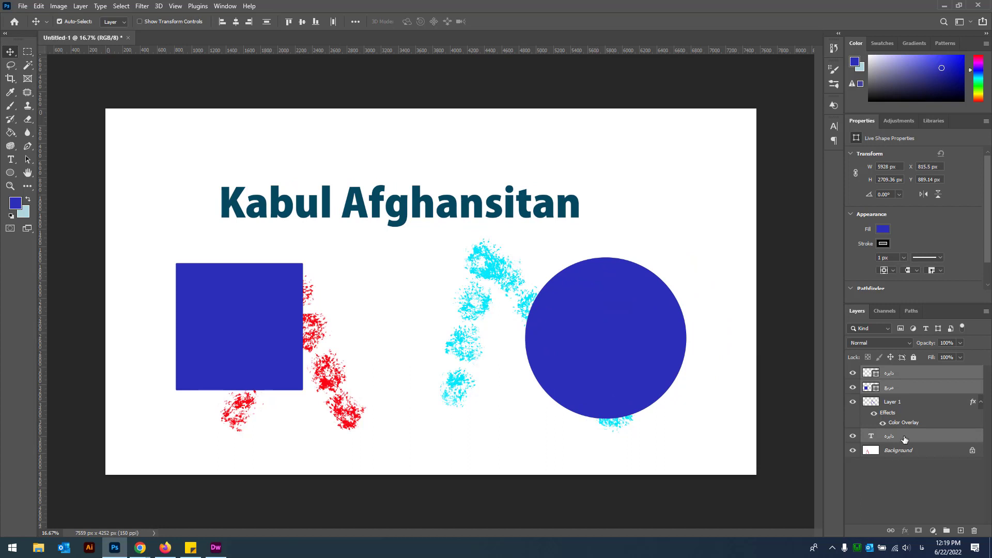
- Select the whole range of layers above the Background and move them together up and right
{"action": "left_click", "coordinate": [911, 378]}
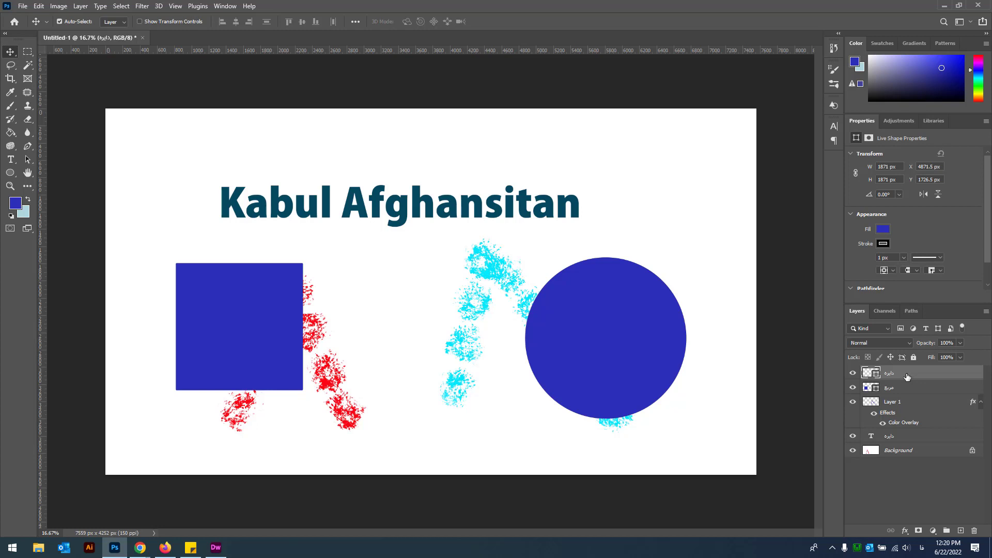
{"action": "left_click", "coordinate": [910, 440], "text": "shift"}
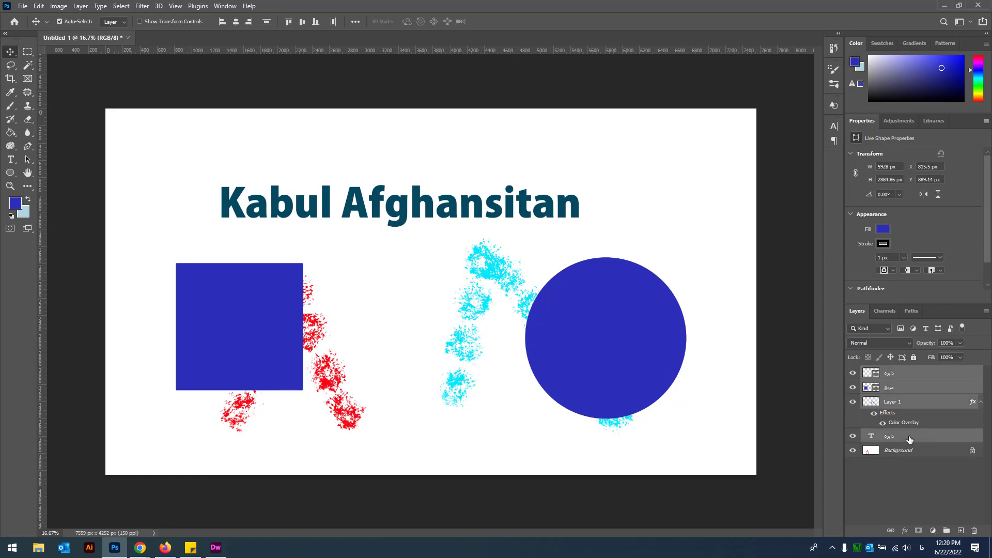
{"action": "left_click_drag", "start_coordinate": [590, 361], "coordinate": [606, 343]}
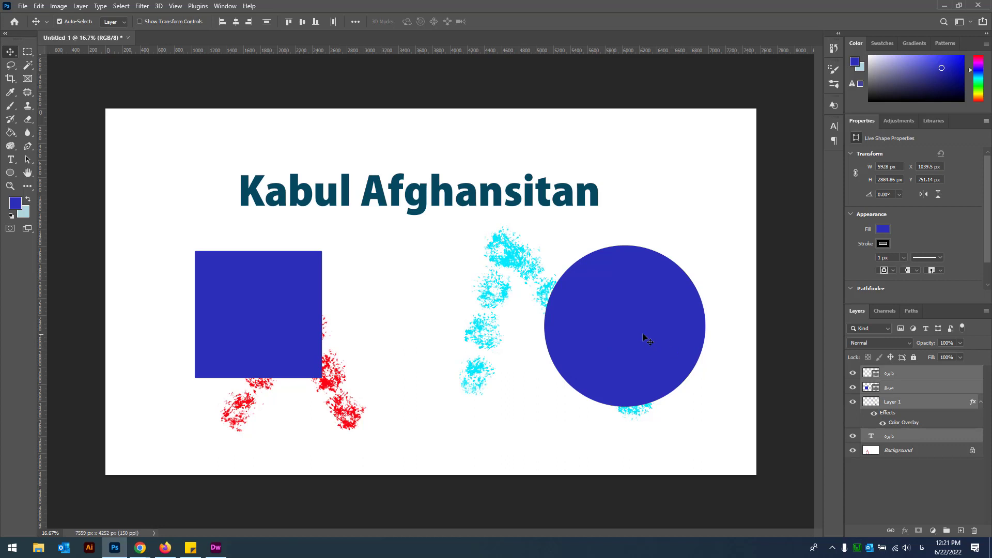
- Duplicate the circle twice, placing one copy beside the square and the other over the title's right half
{"action": "left_click", "coordinate": [895, 374]}
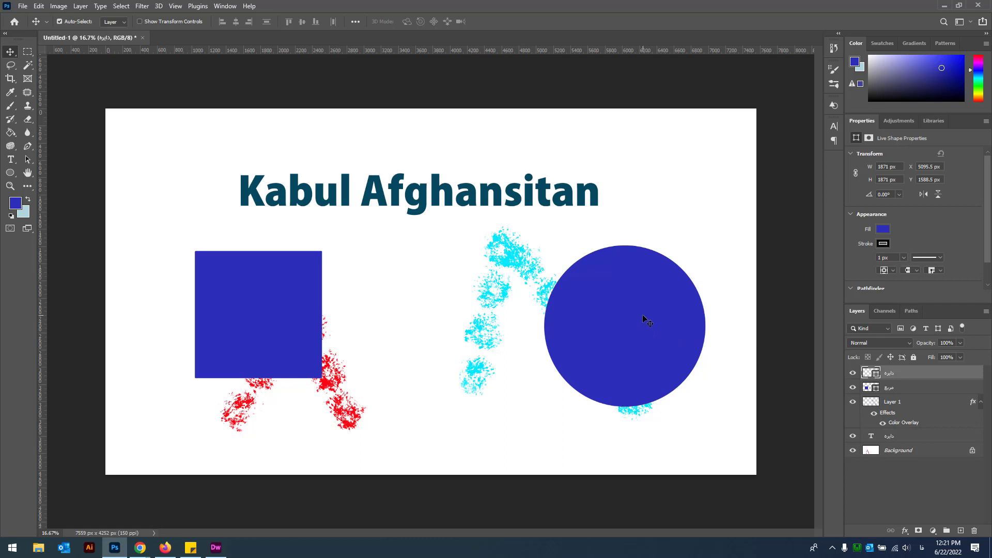
{"action": "left_click_drag", "start_coordinate": [644, 318], "coordinate": [451, 323]}
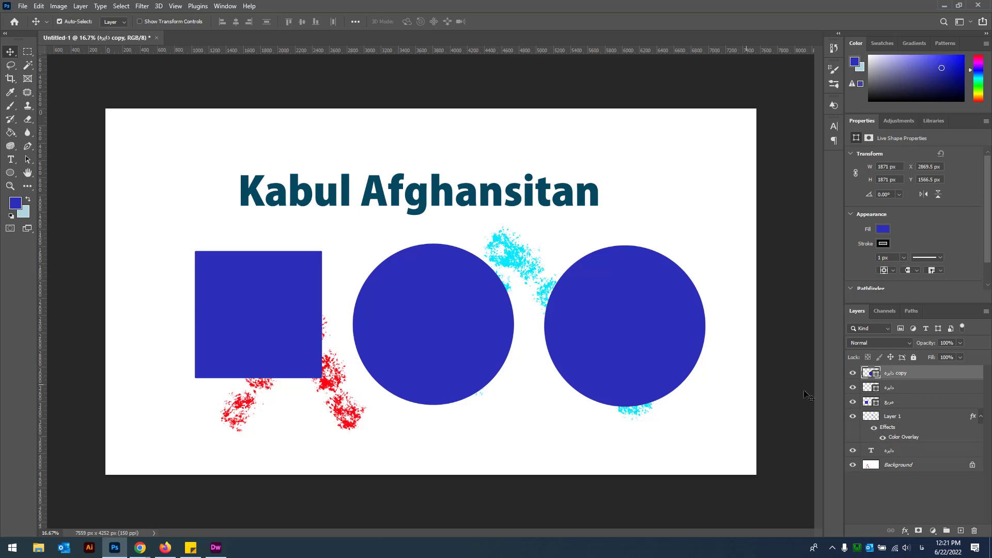
{"action": "left_click_drag", "start_coordinate": [913, 376], "coordinate": [961, 528]}
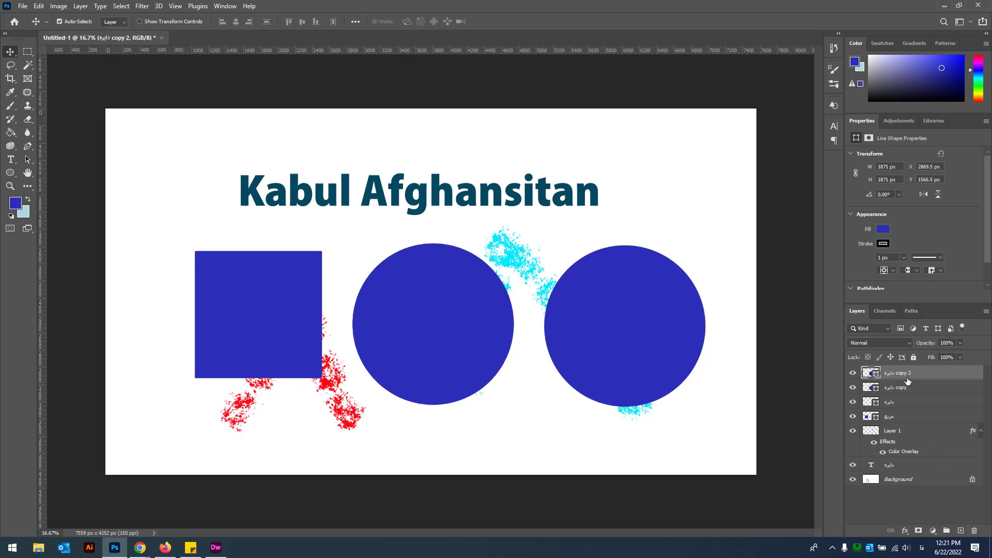
{"action": "mouse_move", "coordinate": [618, 339]}
{"action": "left_mouse_down"}
{"action": "mouse_move", "coordinate": [607, 267]}
{"action": "mouse_move", "coordinate": [625, 321]}
{"action": "left_mouse_up"}
{"action": "left_click_drag", "start_coordinate": [418, 331], "coordinate": [531, 204]}
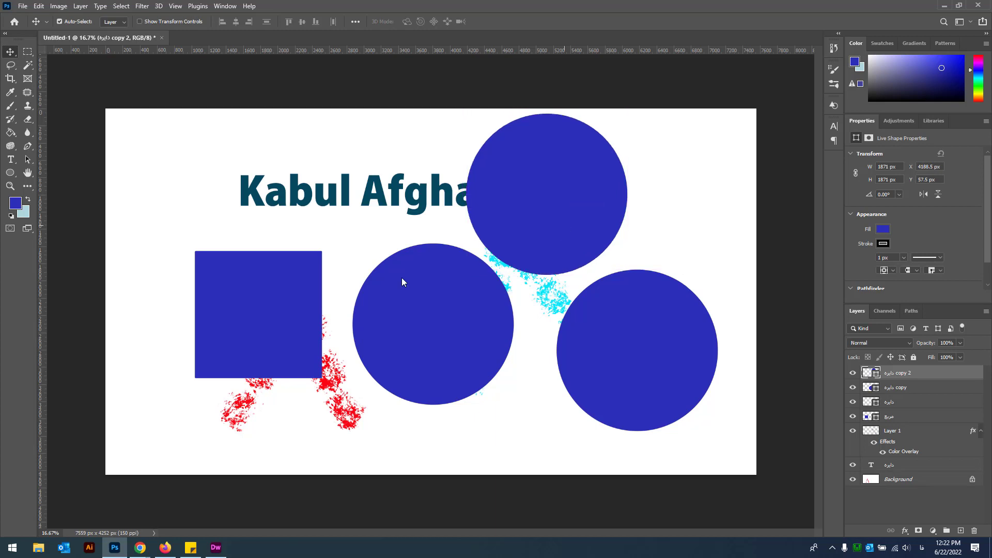
- Duplicate the square layer under its default name and move the copy to the canvas's upper-left corner
{"action": "left_click", "coordinate": [260, 304]}
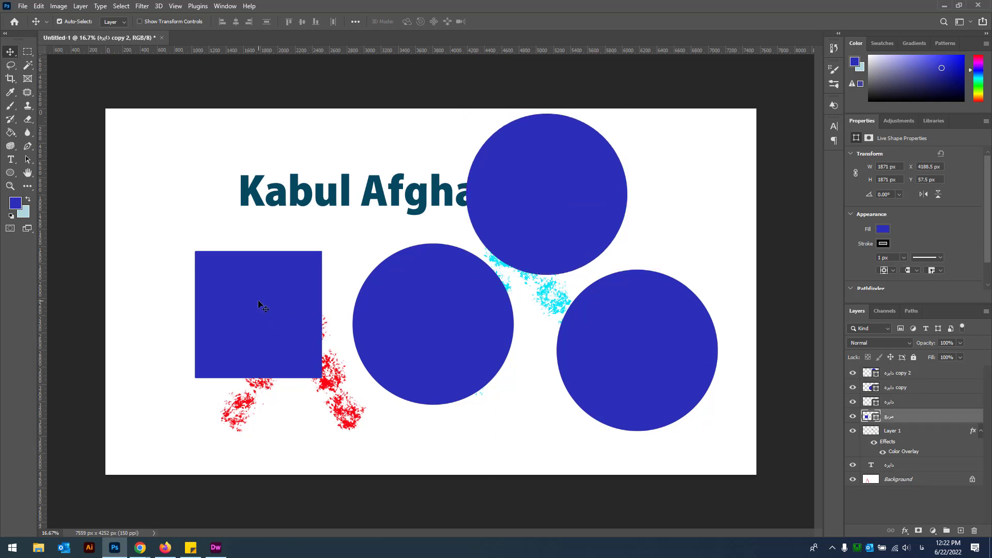
{"action": "right_click", "coordinate": [924, 420]}
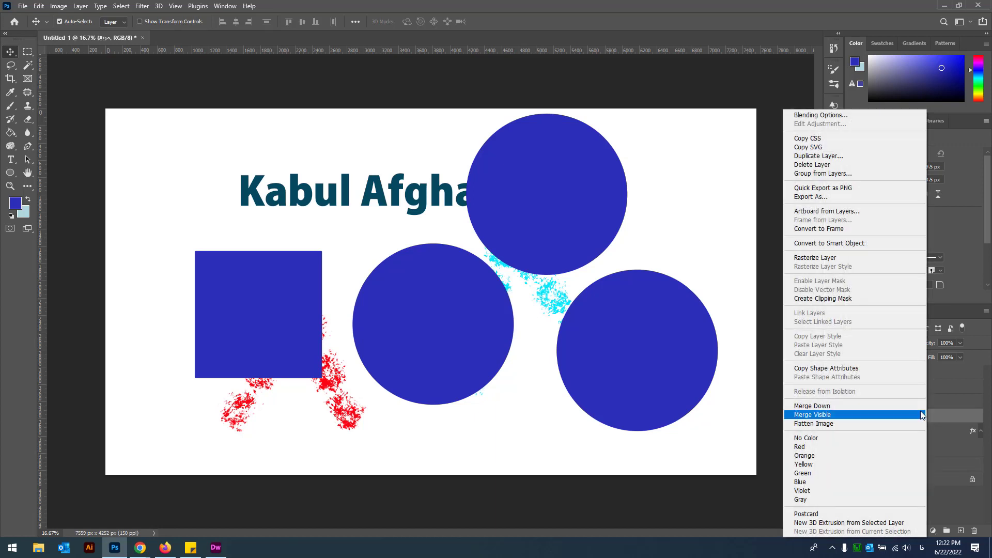
{"action": "left_click", "coordinate": [832, 162]}
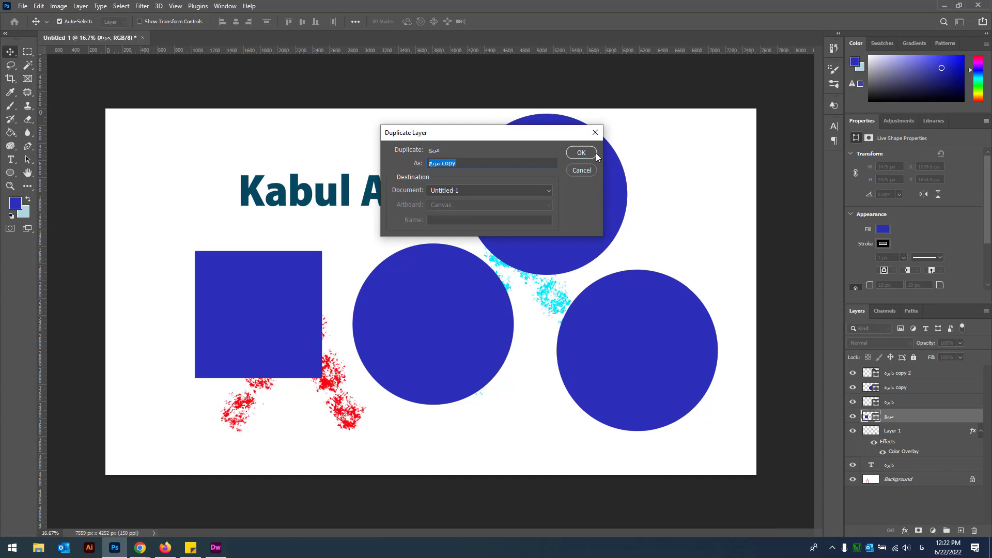
{"action": "left_click", "coordinate": [579, 154]}
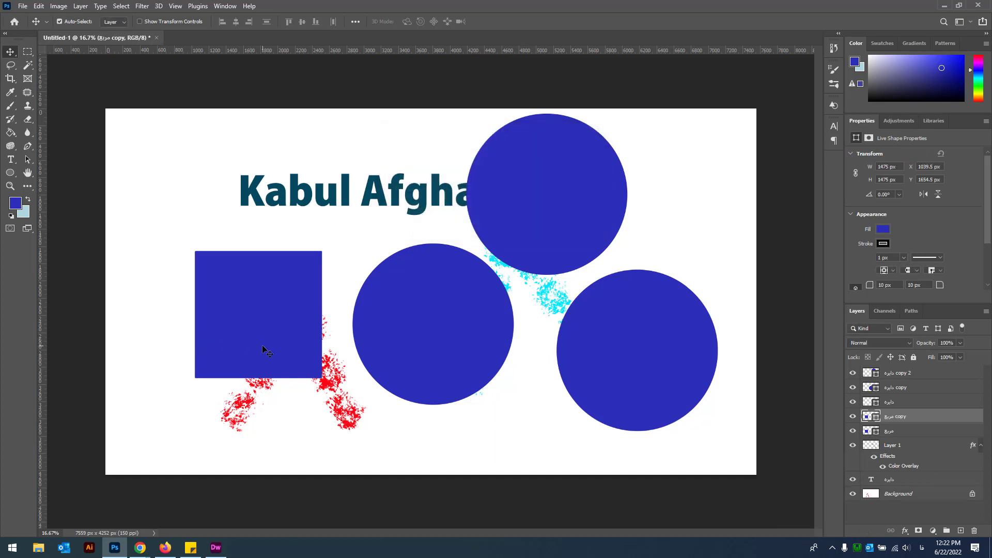
{"action": "left_click_drag", "start_coordinate": [248, 317], "coordinate": [202, 206]}
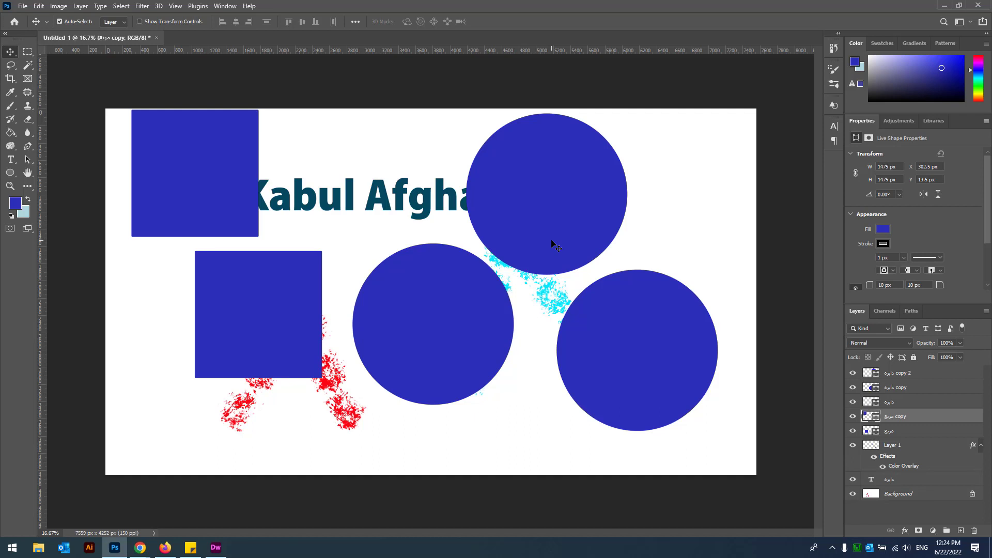
- Duplicate the Kabul Afghansitan text layer and move the copy to the bottom of the canvas
{"action": "key", "text": "ctrl"}
{"action": "left_click", "coordinate": [385, 196]}
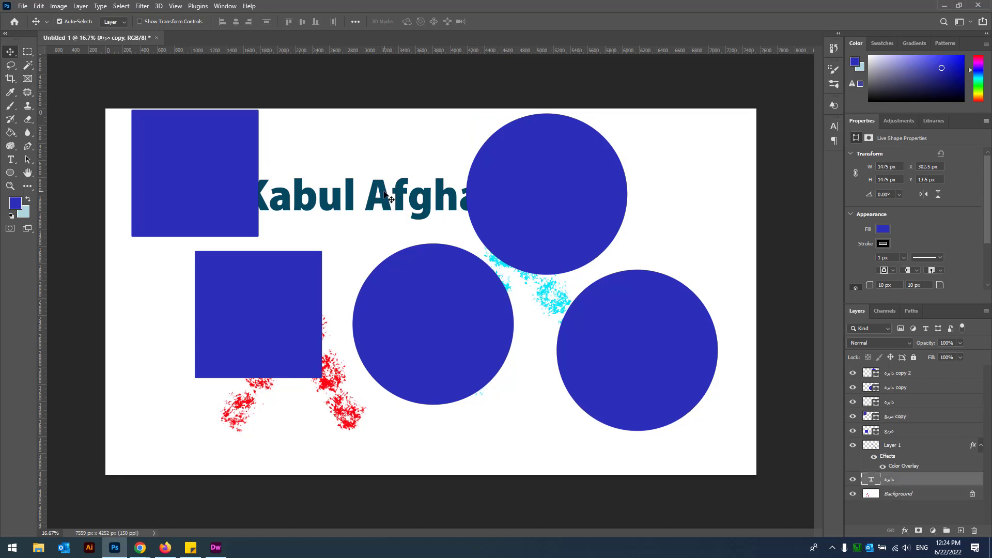
{"action": "key", "text": "ctrl+j"}
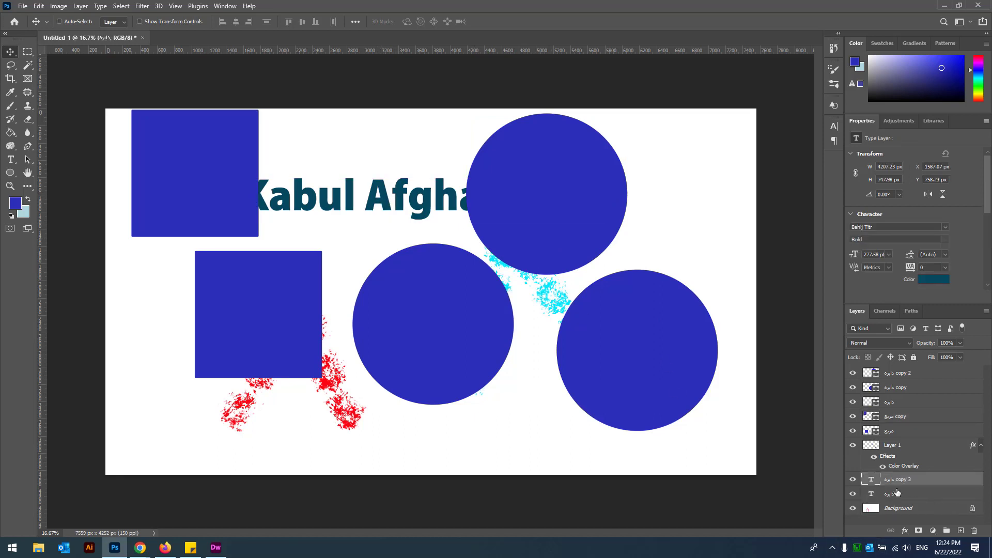
{"action": "left_click_drag", "start_coordinate": [429, 206], "coordinate": [417, 476]}
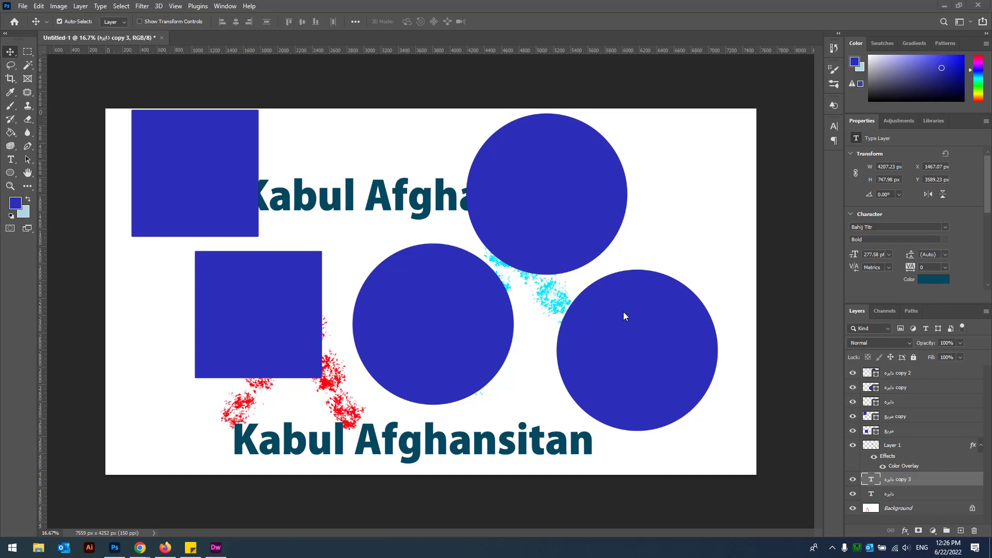
- Select the three circle layers and both square layers and put them in a new group
{"action": "left_click", "coordinate": [904, 378]}
{"action": "left_click", "coordinate": [904, 378]}
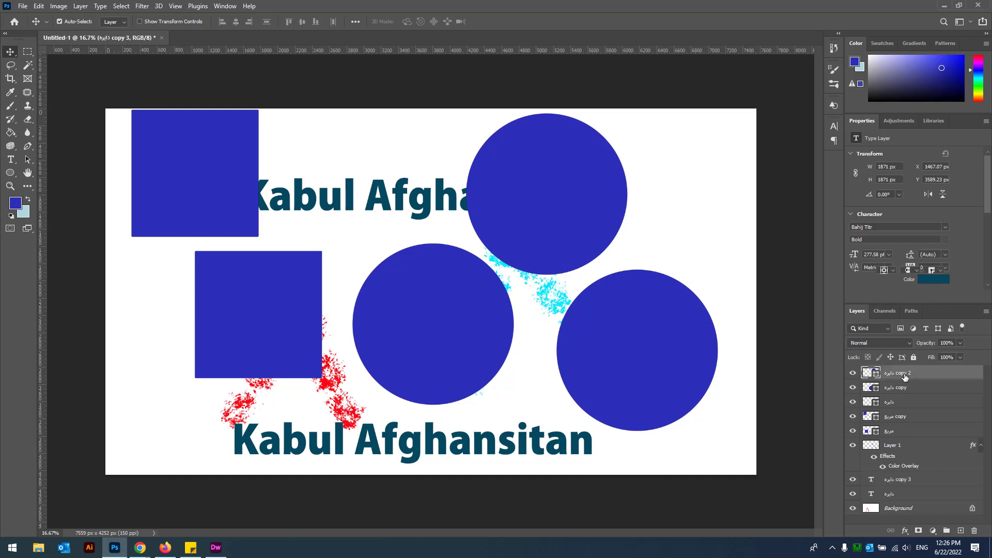
{"action": "left_click", "coordinate": [904, 391], "text": "ctrl"}
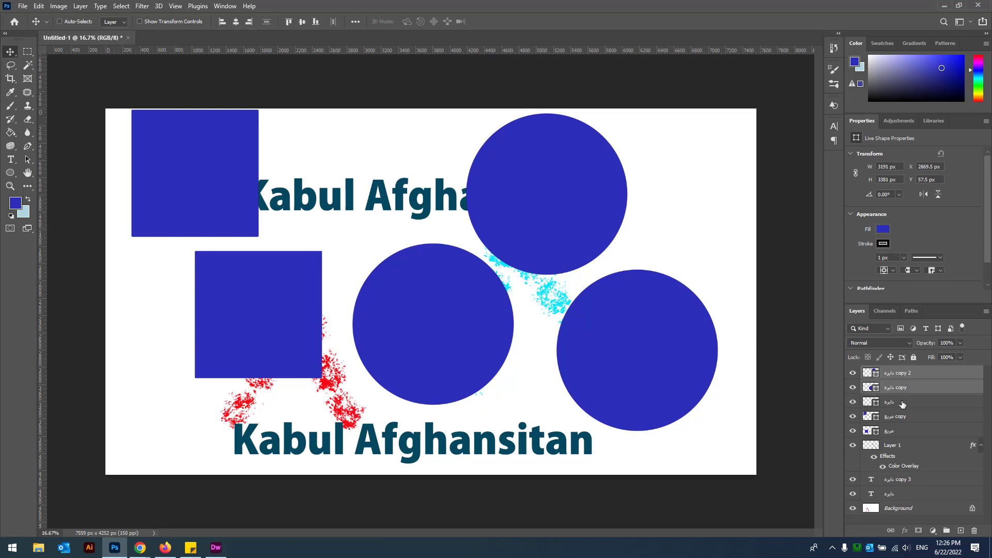
{"action": "left_click", "coordinate": [903, 403], "text": "ctrl"}
{"action": "left_click", "coordinate": [905, 419], "text": "ctrl"}
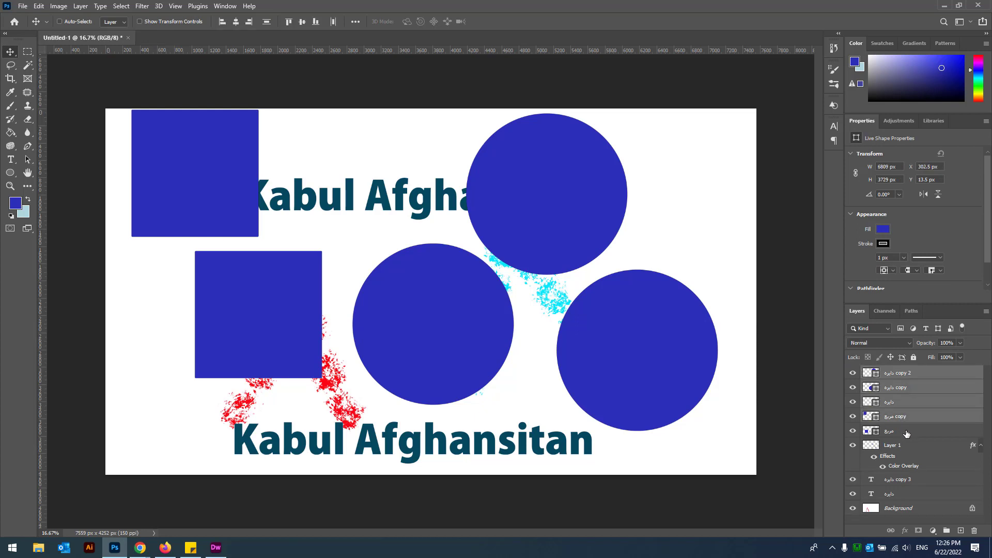
{"action": "left_click", "coordinate": [906, 432], "text": "ctrl"}
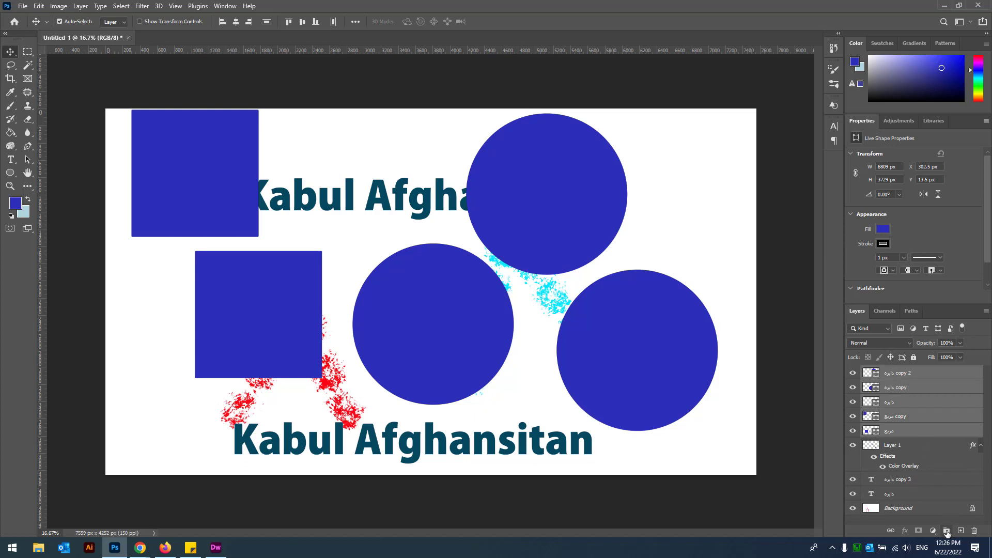
{"action": "left_click", "coordinate": [946, 532]}
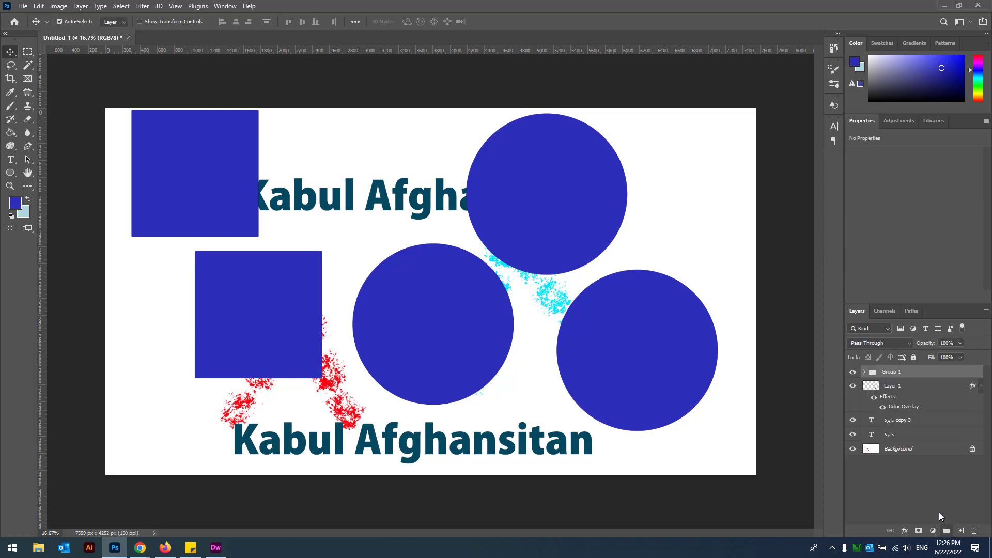
- Rename the new layer group as shape
{"action": "double_click", "coordinate": [895, 372]}
{"action": "key", "text": "BackSpace"}
{"action": "key", "text": "alt+shift"}
{"action": "type", "text": "سا"}
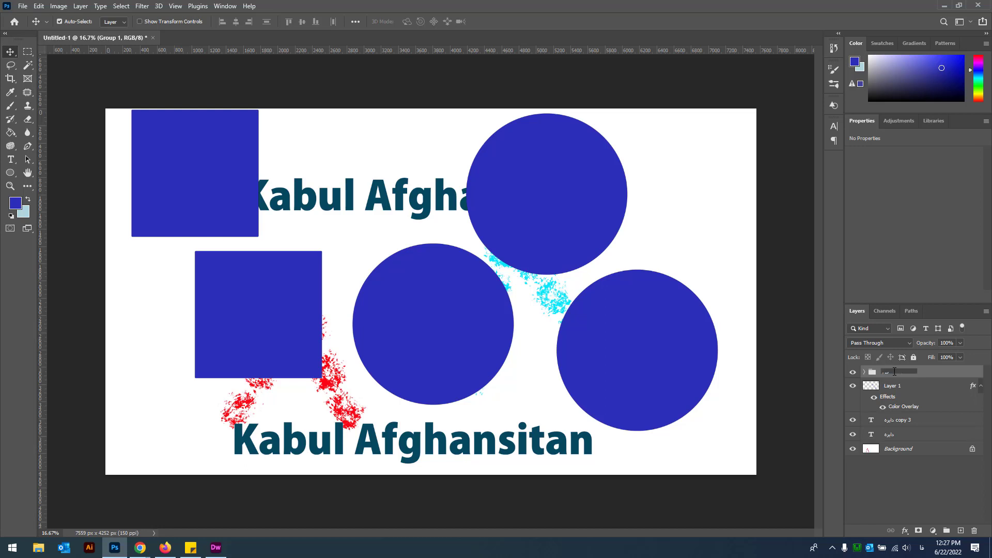
{"action": "key", "text": "alt+shift"}
{"action": "key", "text": "Return"}
- Move the whole shape group down and right, and shift only its upper circle up and left
{"action": "key", "text": "ctrl"}
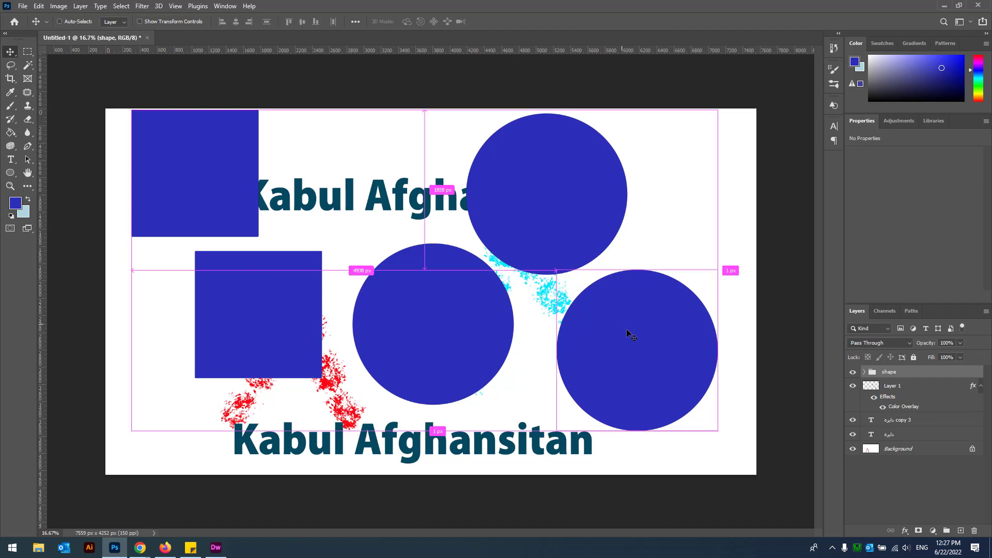
{"action": "left_click_drag", "start_coordinate": [638, 332], "coordinate": [665, 366]}
{"action": "left_click", "coordinate": [588, 223], "text": "ctrl"}
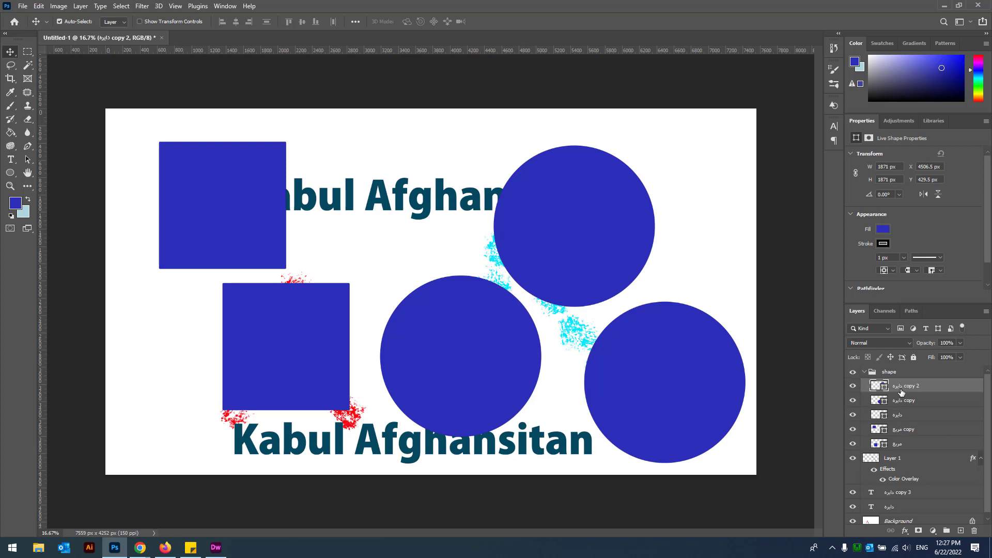
{"action": "left_click_drag", "start_coordinate": [608, 241], "coordinate": [574, 209]}
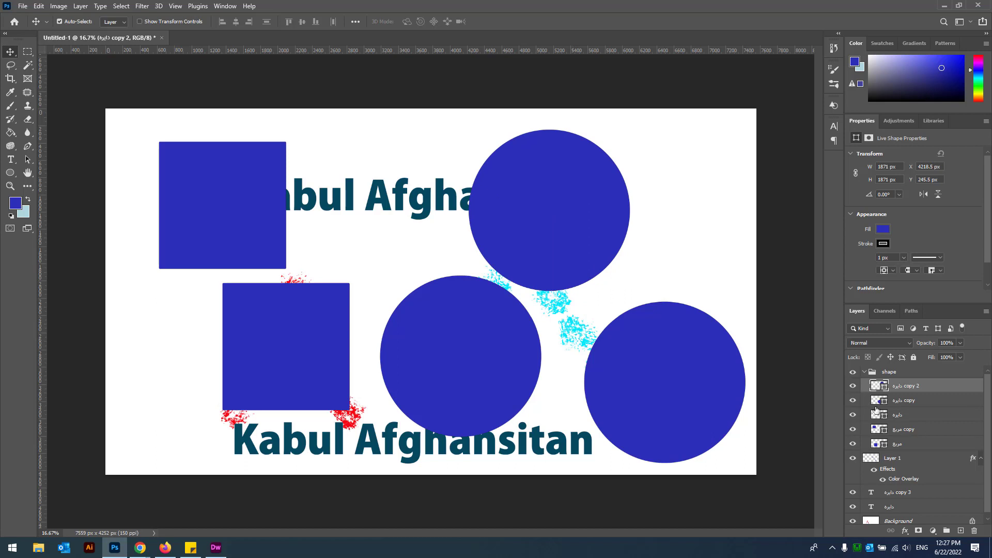
- Collapse the shape group and ungroup its layers
{"action": "left_click", "coordinate": [865, 372]}
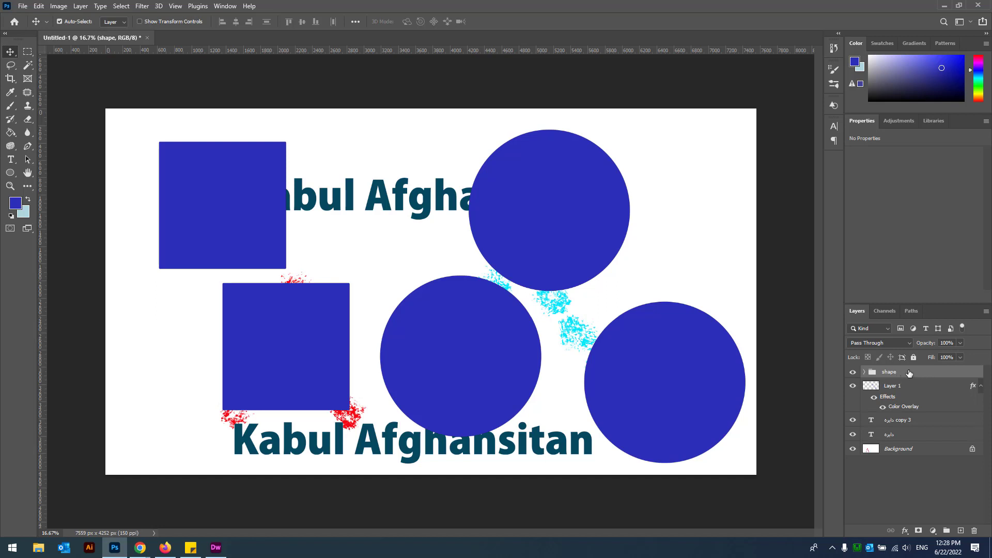
{"action": "right_click", "coordinate": [909, 373]}
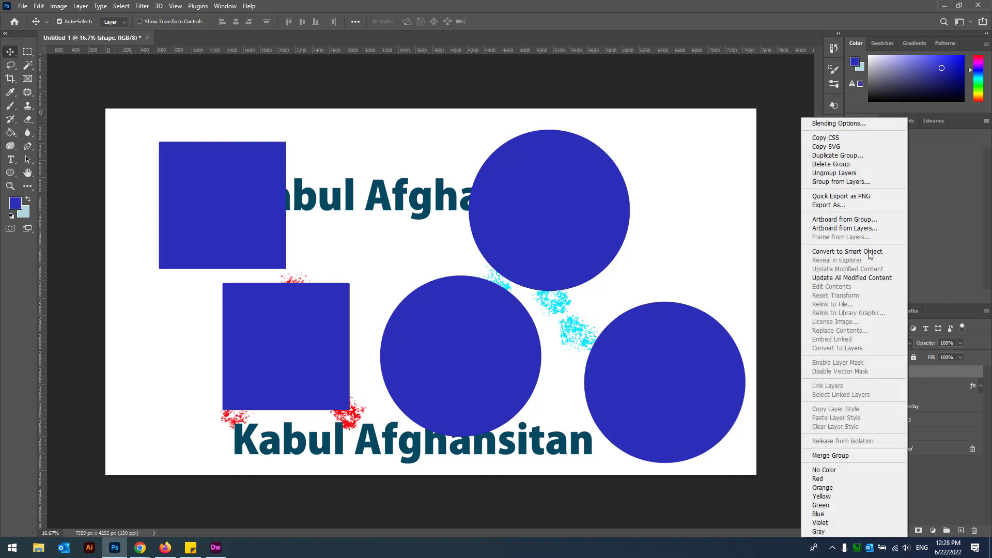
{"action": "left_click", "coordinate": [846, 174]}
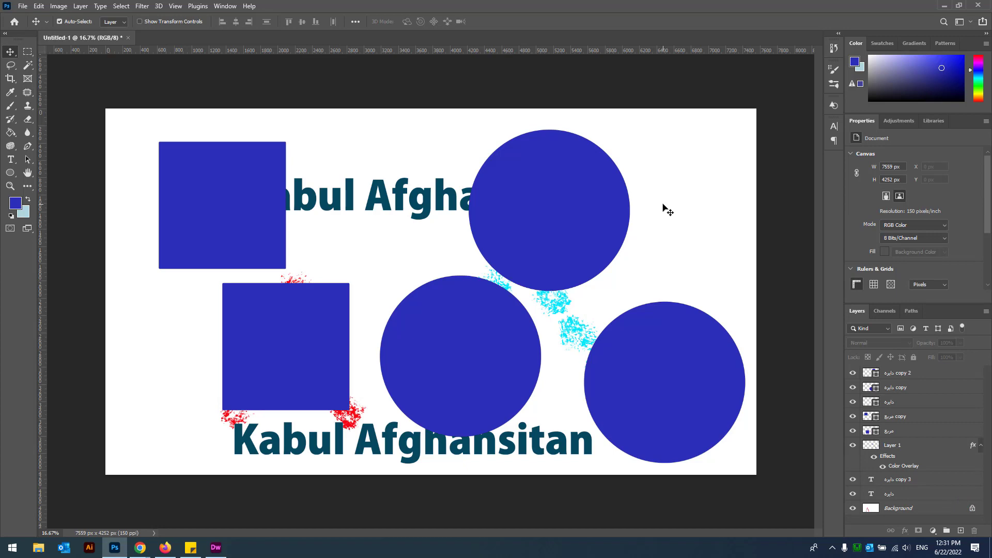
- Create a new 7559 x 4252 px document at 150 ppi and draw a circle about 1913 px wide left of its centre
{"action": "key", "text": "ctrl+n"}
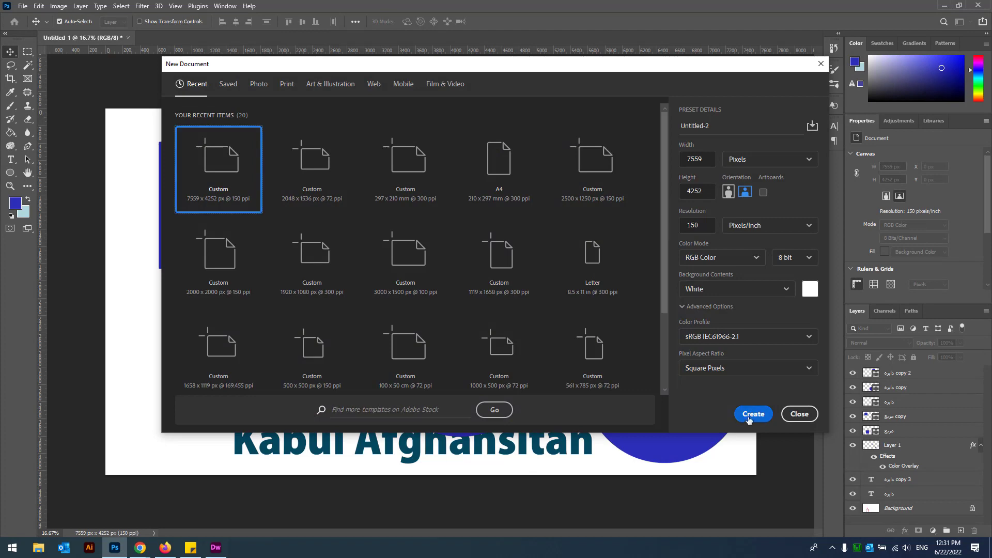
{"action": "left_click", "coordinate": [743, 412]}
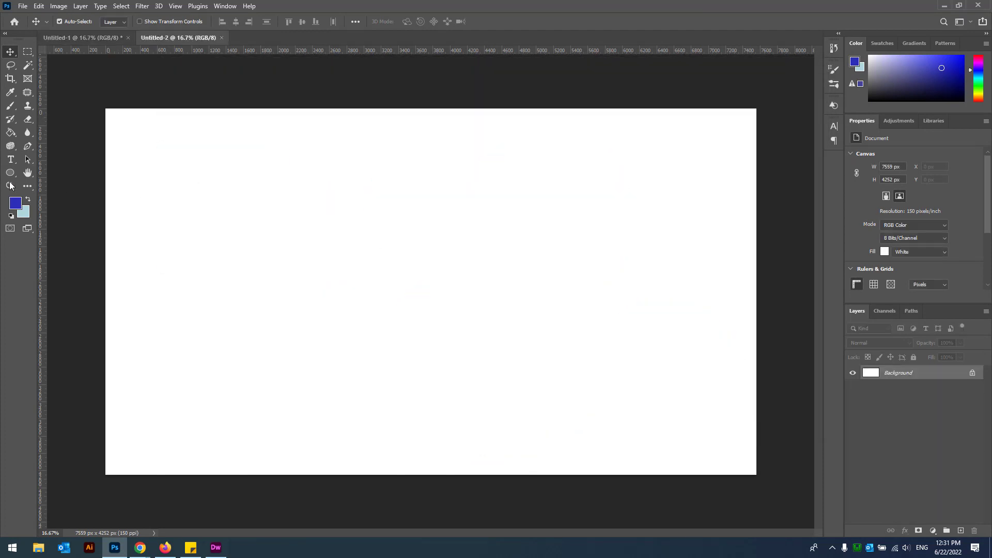
{"action": "right_click", "coordinate": [10, 175]}
{"action": "left_click", "coordinate": [49, 192]}
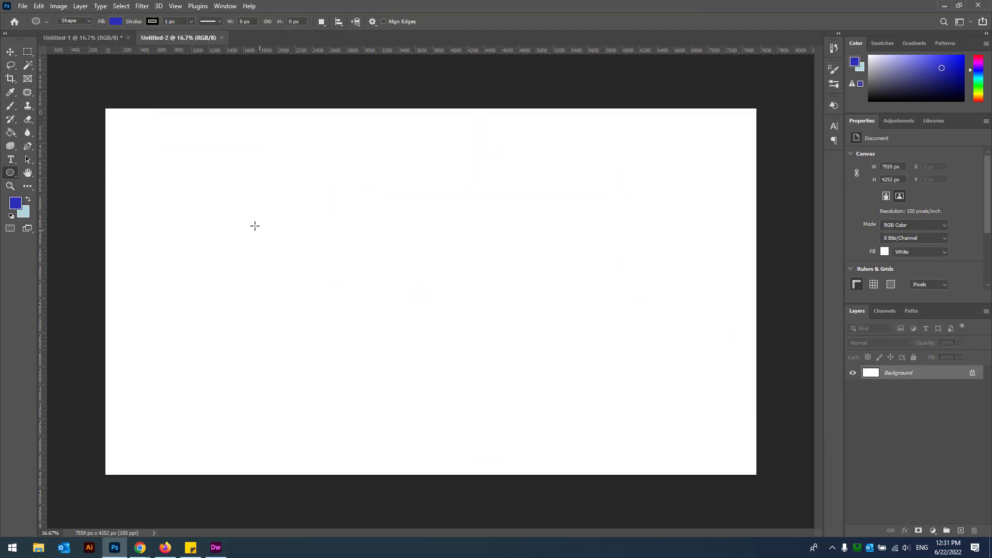
{"action": "left_click_drag", "start_coordinate": [240, 201], "coordinate": [413, 367]}
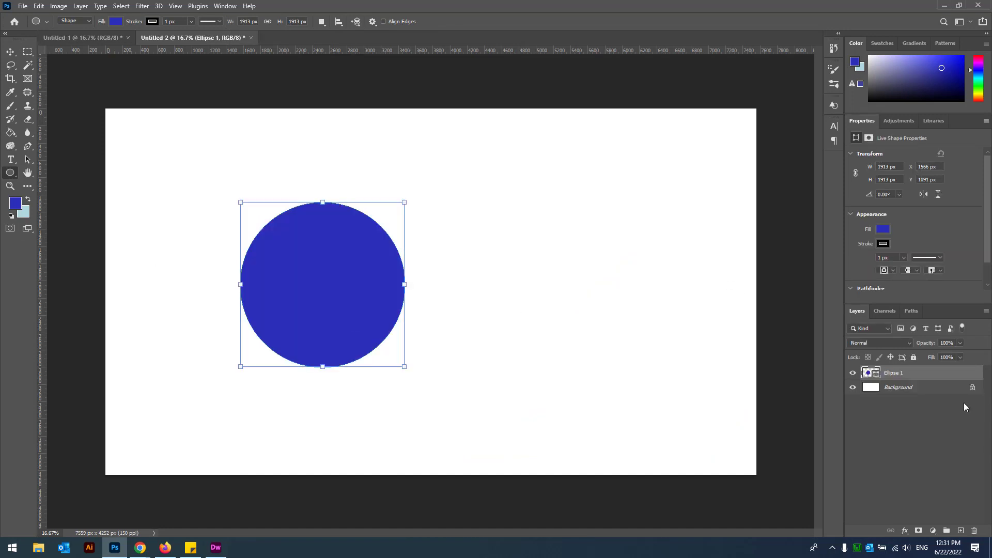
- Open the blending options for the circle's layer and move the dialog clear of the circle
{"action": "left_click", "coordinate": [906, 536]}
{"action": "left_click", "coordinate": [935, 439]}
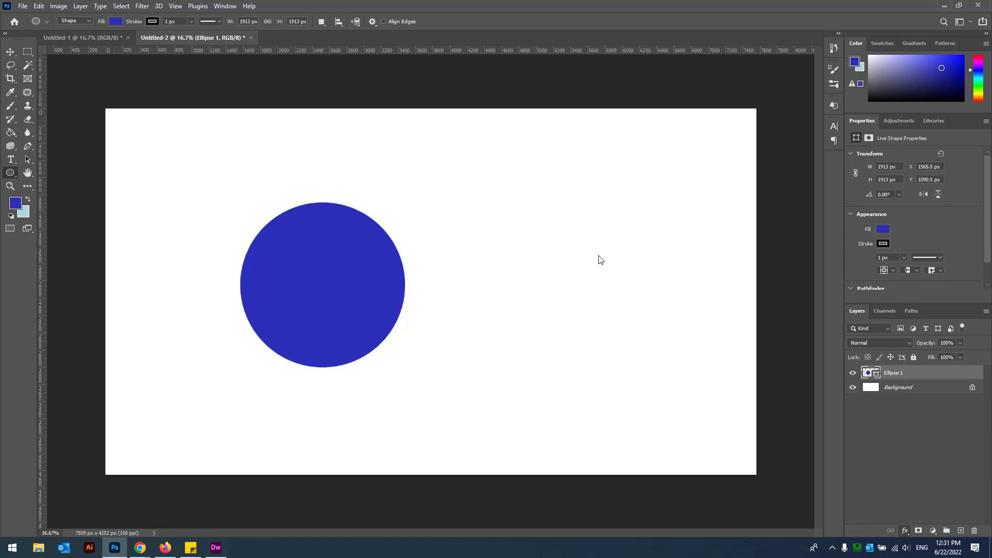
{"action": "left_click_drag", "start_coordinate": [558, 67], "coordinate": [647, 151]}
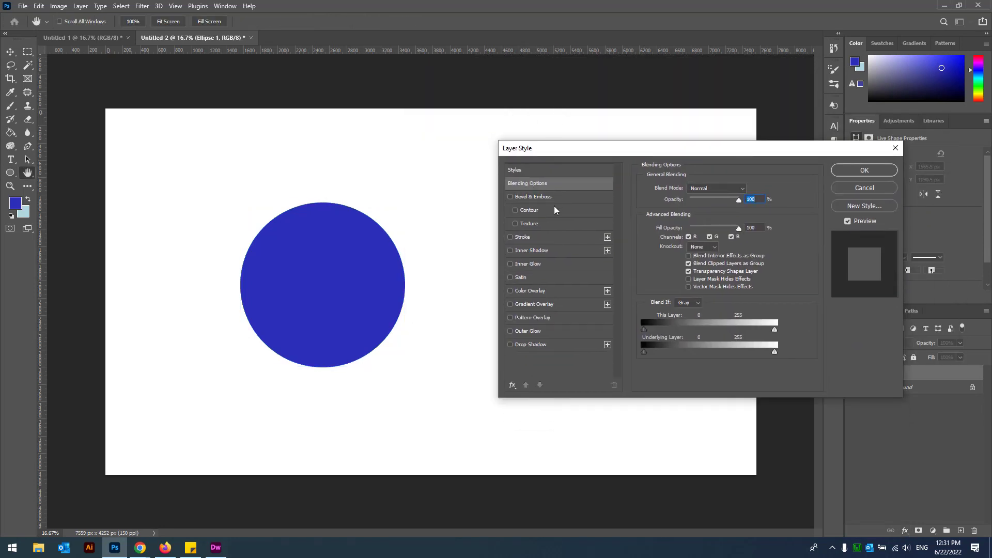
- Try a black 95 px inside stroke on the circle, and switch the stroke effect off
{"action": "left_click", "coordinate": [510, 237]}
{"action": "left_click", "coordinate": [523, 237]}
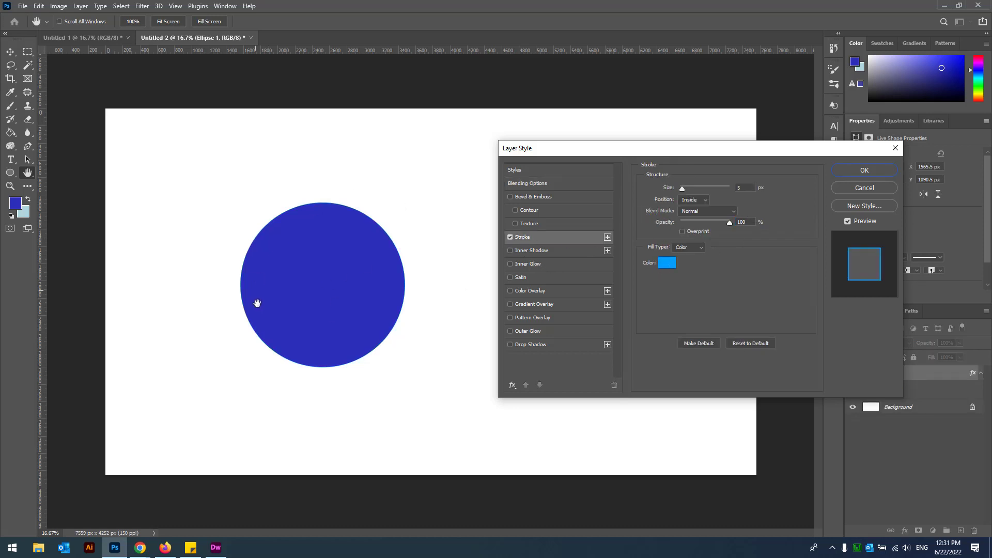
{"action": "left_click", "coordinate": [668, 264]}
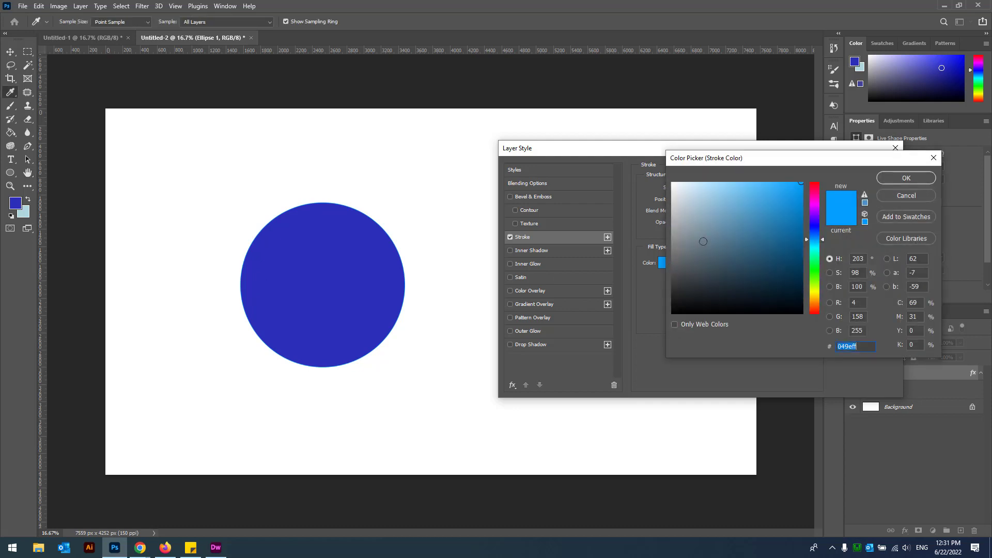
{"action": "left_click", "coordinate": [674, 309]}
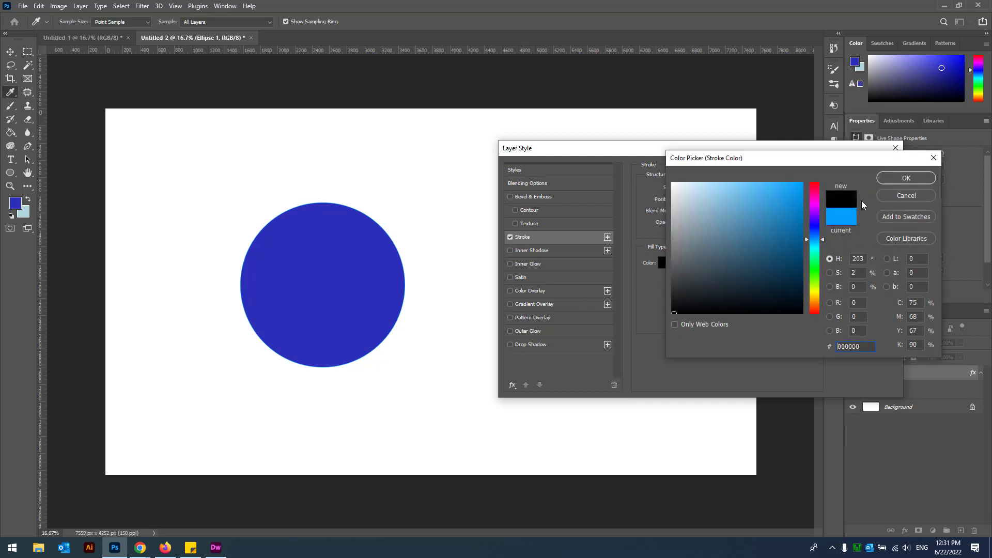
{"action": "left_click", "coordinate": [907, 178]}
{"action": "left_click_drag", "start_coordinate": [682, 189], "coordinate": [701, 189]}
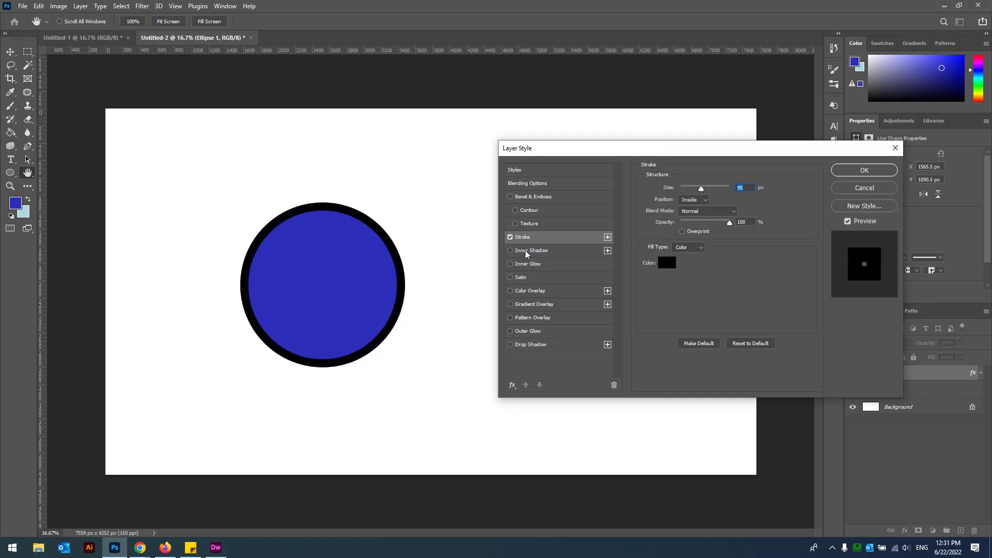
{"action": "left_click", "coordinate": [509, 237]}
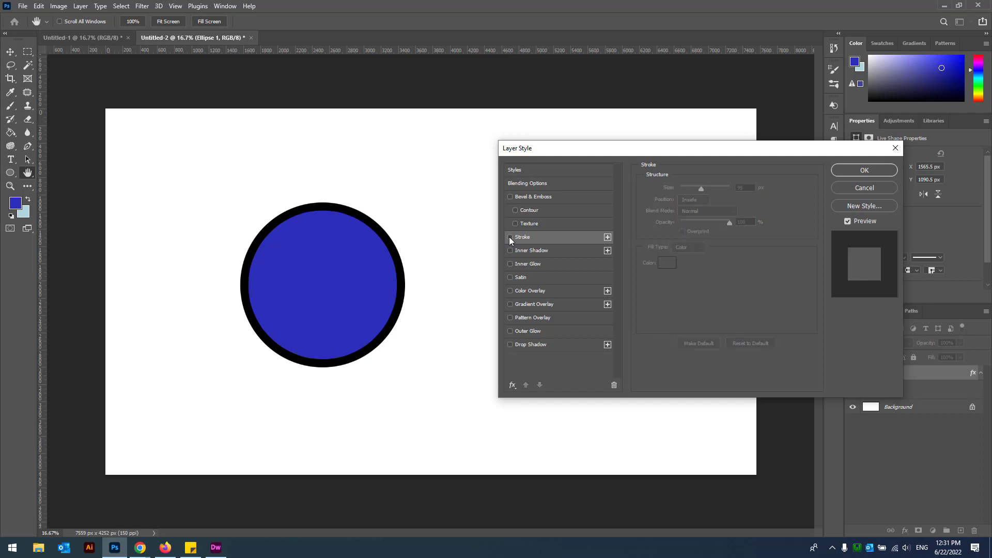
- Add a Color Overlay to the circle in pinkish red, RGB 237, 97, 116
{"action": "left_click", "coordinate": [511, 291]}
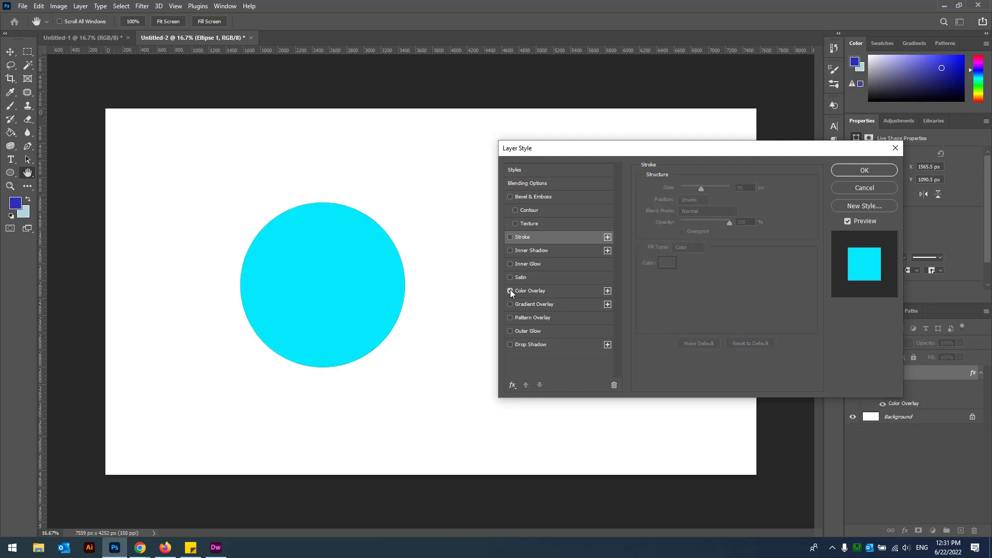
{"action": "left_click", "coordinate": [538, 291]}
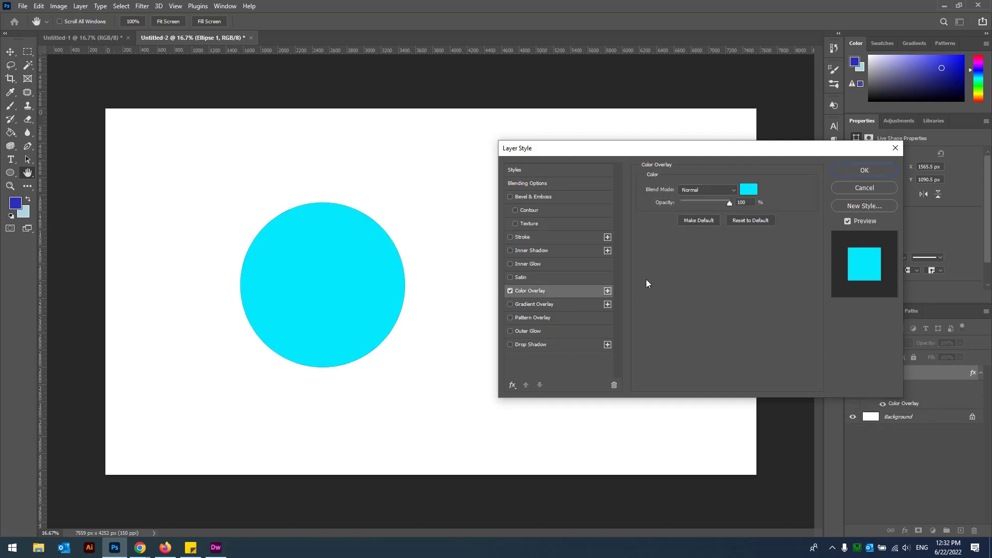
{"action": "left_click", "coordinate": [749, 189]}
{"action": "left_click", "coordinate": [749, 191]}
{"action": "left_click", "coordinate": [815, 189]}
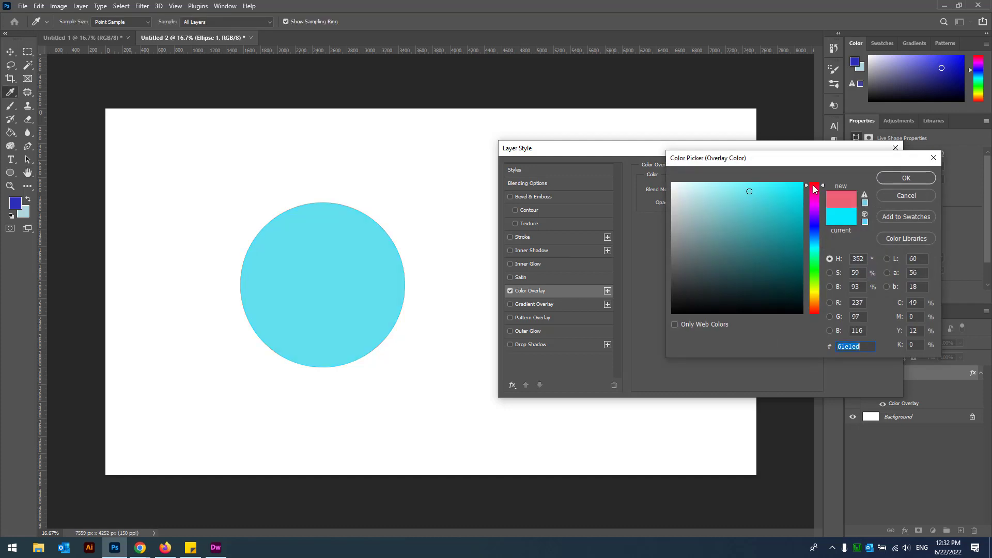
{"action": "left_click", "coordinate": [887, 177]}
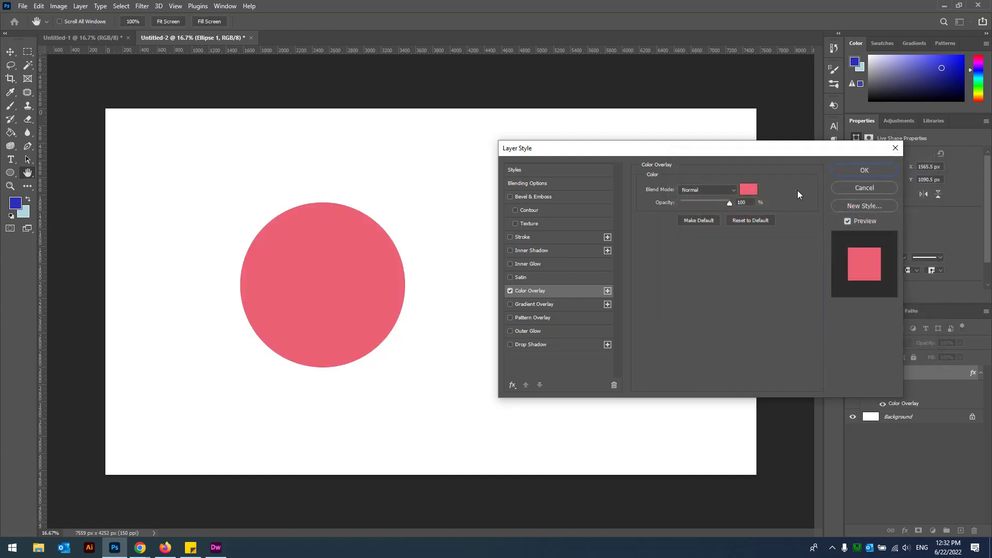
- Add a black drop shadow to the circle with distance 5 px and size 250 px, and apply the layer style
{"action": "left_click", "coordinate": [534, 345]}
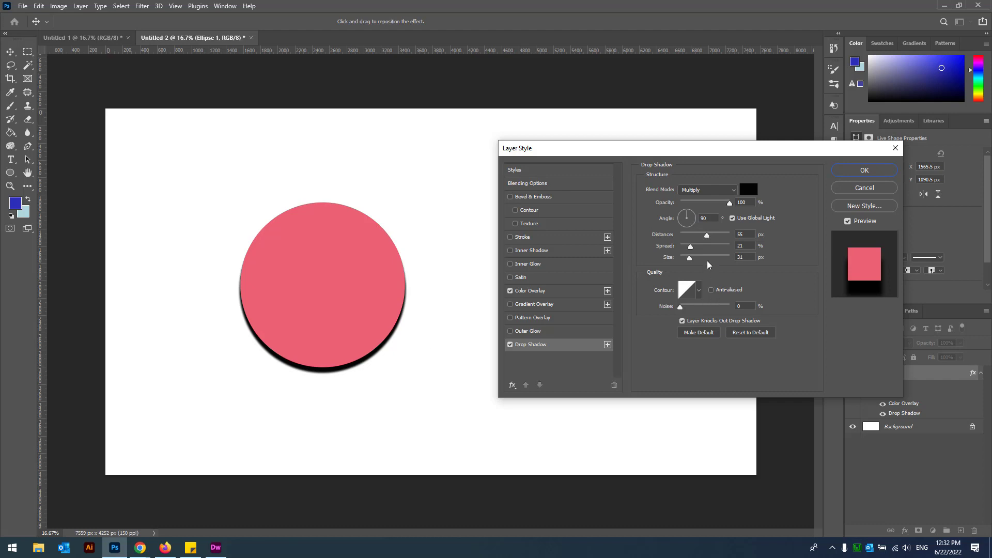
{"action": "left_click_drag", "start_coordinate": [707, 235], "coordinate": [746, 259]}
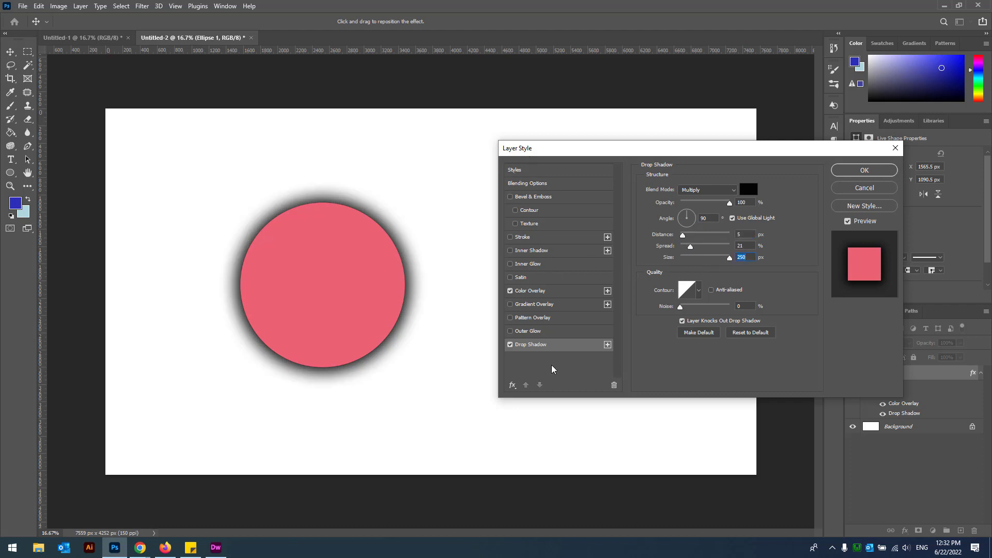
{"action": "left_click", "coordinate": [854, 171]}
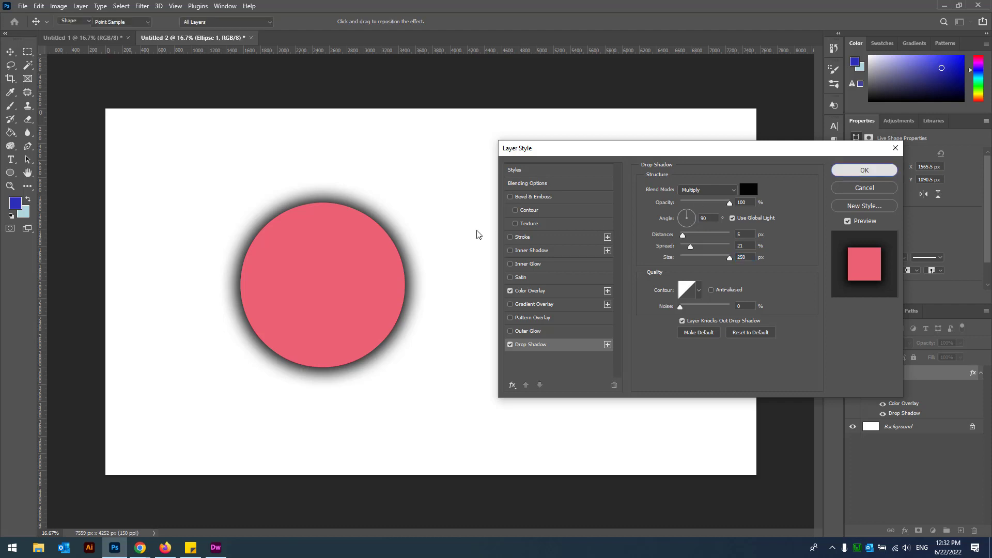
- On the nature-3082832_1920.jpg image, draw a blue circle about 624 px wide over the trees and move it left
{"action": "key", "text": "Return"}
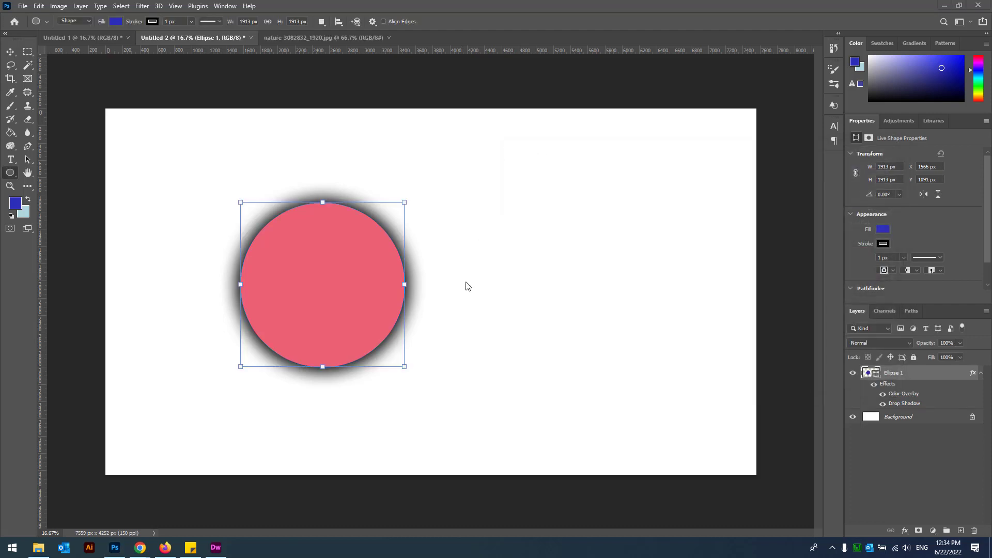
{"action": "left_click", "coordinate": [328, 41]}
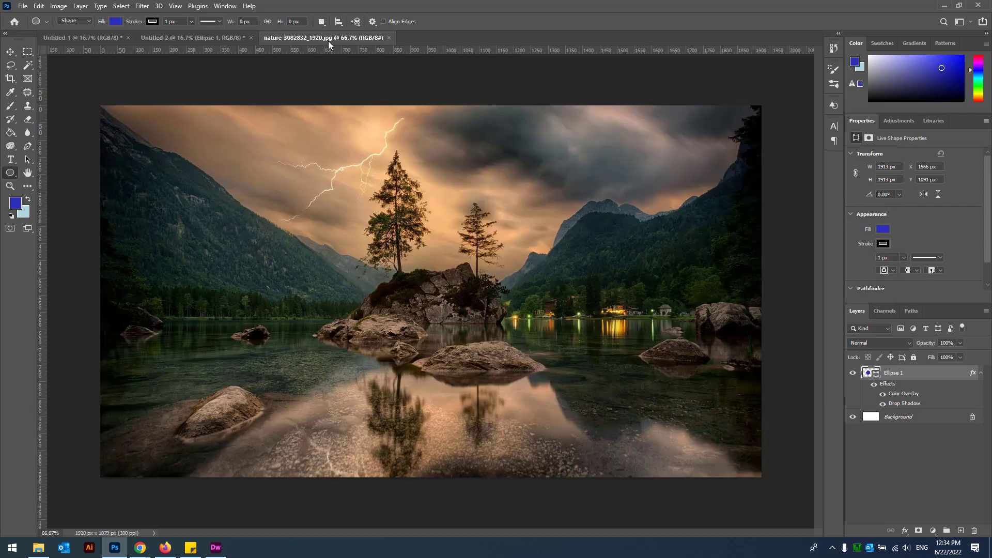
{"action": "right_click", "coordinate": [11, 172]}
{"action": "left_click", "coordinate": [57, 194]}
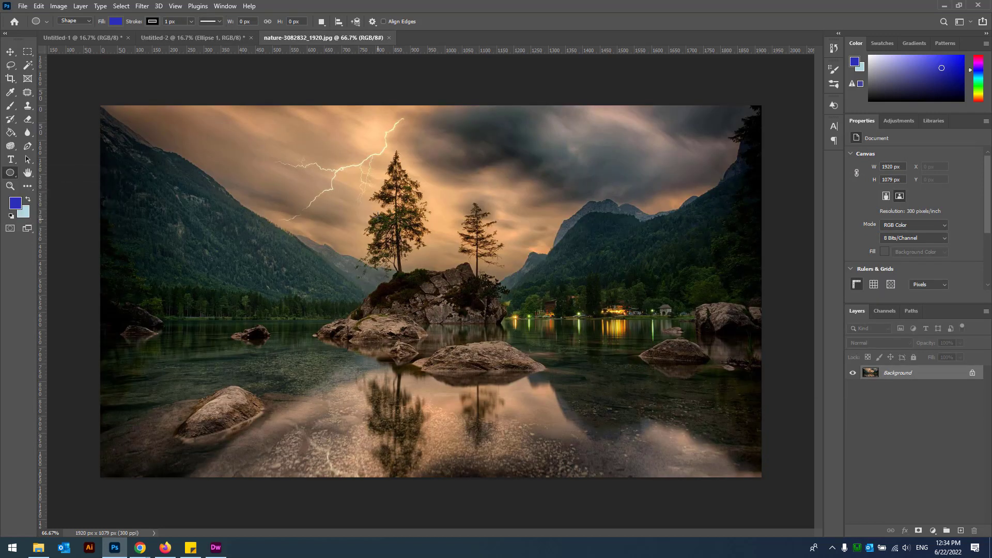
{"action": "left_click_drag", "start_coordinate": [340, 162], "coordinate": [555, 407]}
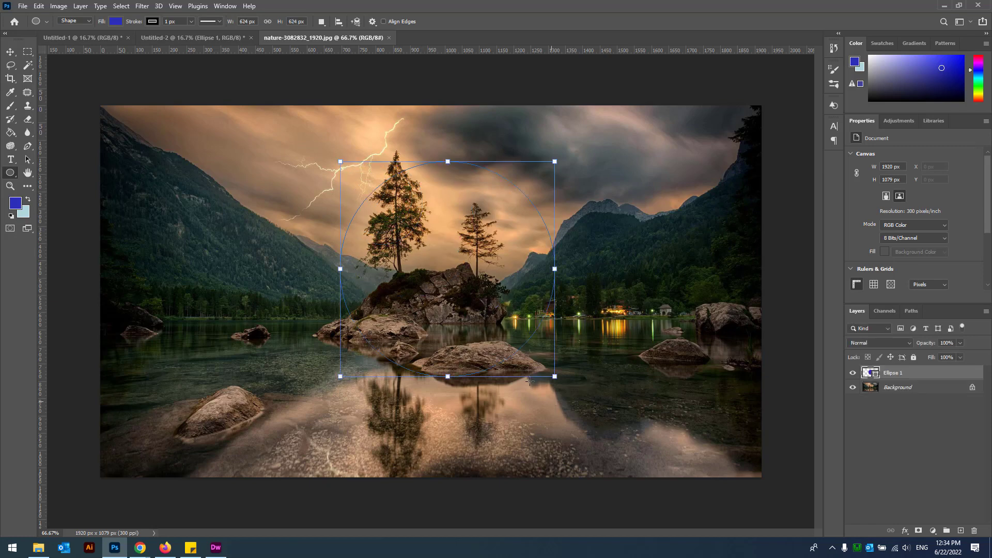
{"action": "left_click", "coordinate": [9, 51]}
{"action": "left_click_drag", "start_coordinate": [467, 274], "coordinate": [383, 272]}
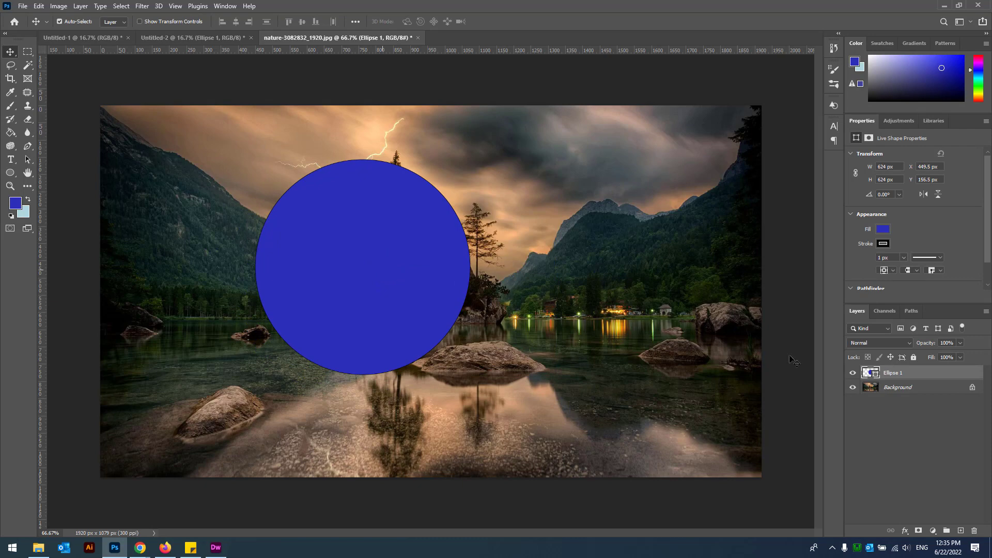
- Set the blue circle's blend mode to Screen, and delete the circle from the photo
{"action": "left_click", "coordinate": [908, 343]}
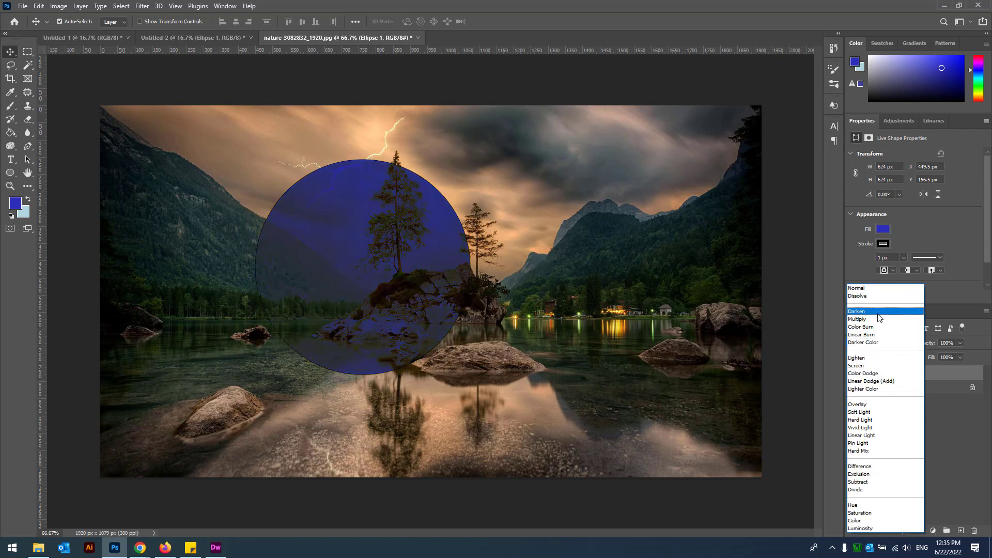
{"action": "left_click", "coordinate": [872, 367]}
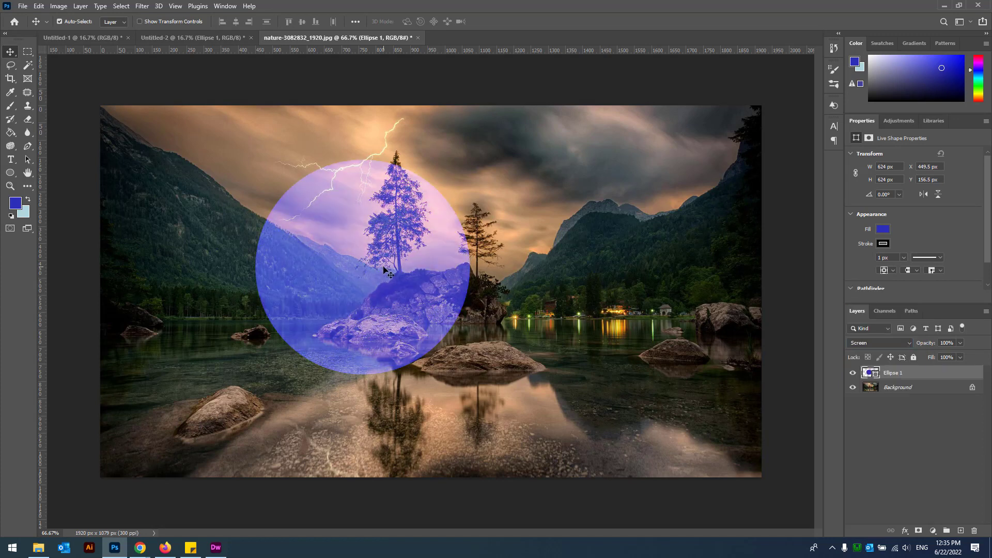
{"action": "key", "text": "Delete"}
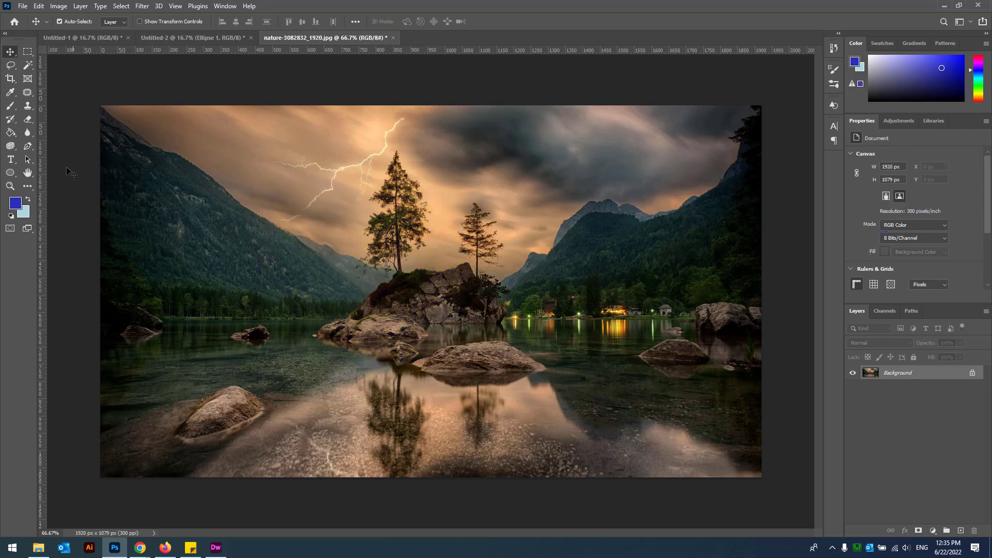
- Draw a blue rectangle about 1924 by 1078 px over the whole photo and set its blend mode to Linear Dodge (Add)
{"action": "left_click", "coordinate": [12, 175]}
{"action": "left_click", "coordinate": [58, 173]}
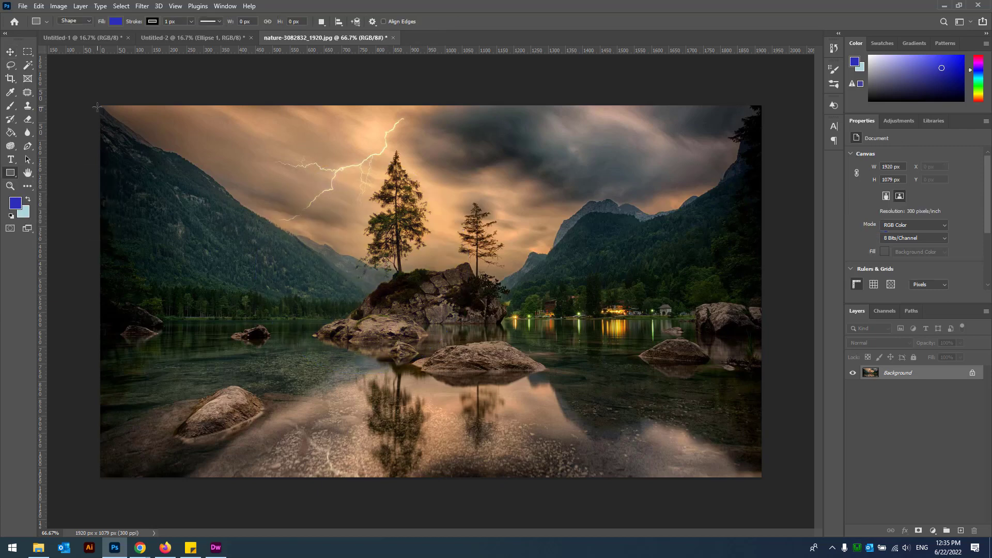
{"action": "left_click_drag", "start_coordinate": [100, 106], "coordinate": [761, 476]}
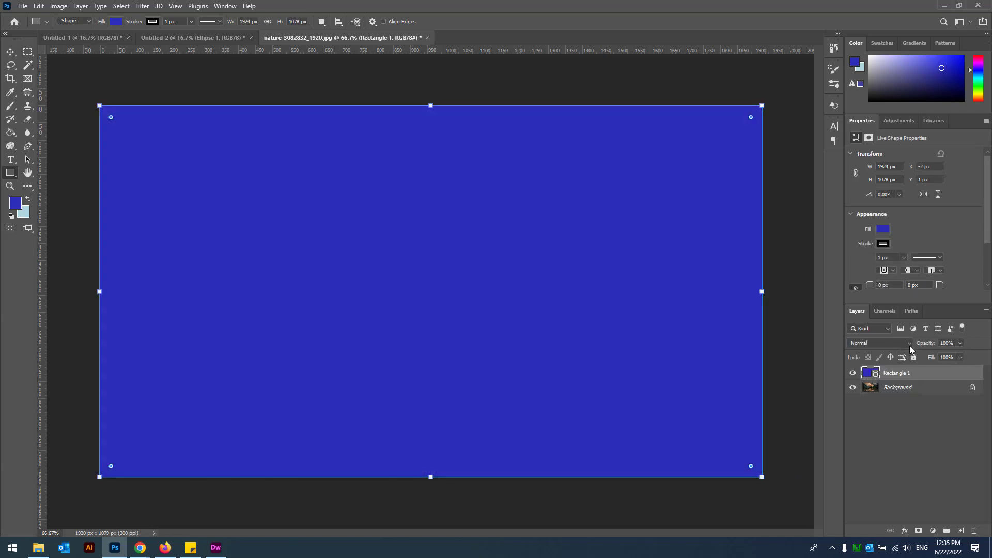
{"action": "left_click", "coordinate": [909, 344]}
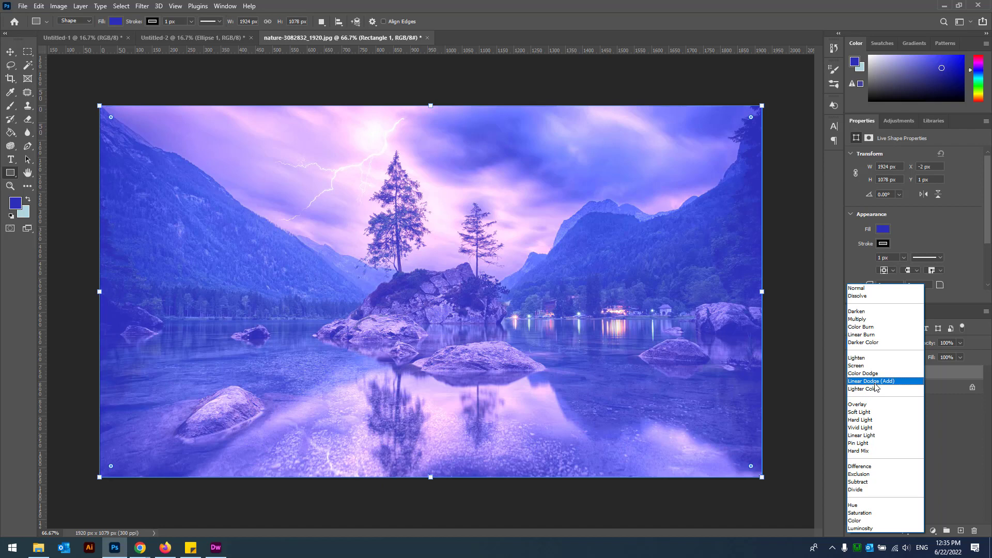
{"action": "left_click", "coordinate": [875, 383]}
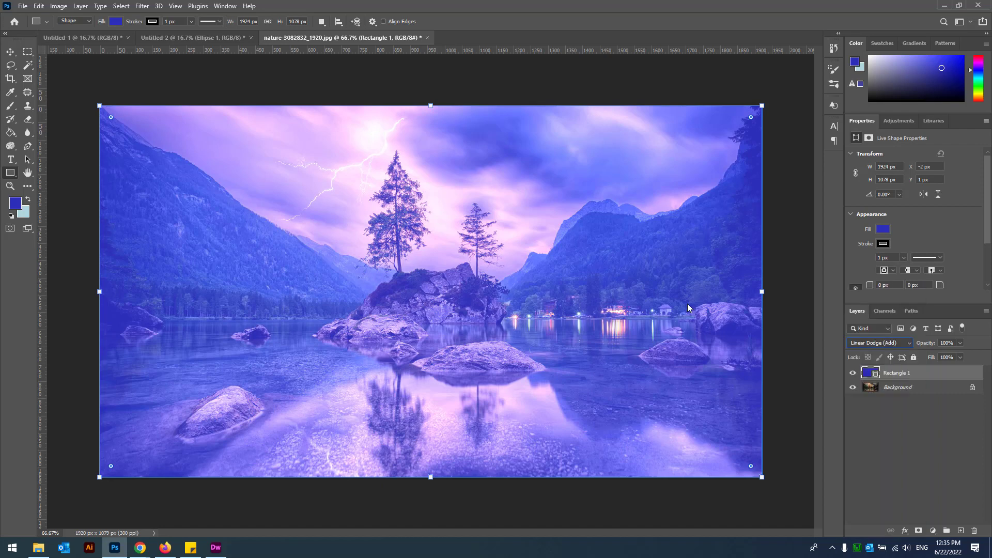
- Move the blended rectangle around over the photo, realign it with the image, and delete it
{"action": "left_click", "coordinate": [11, 52]}
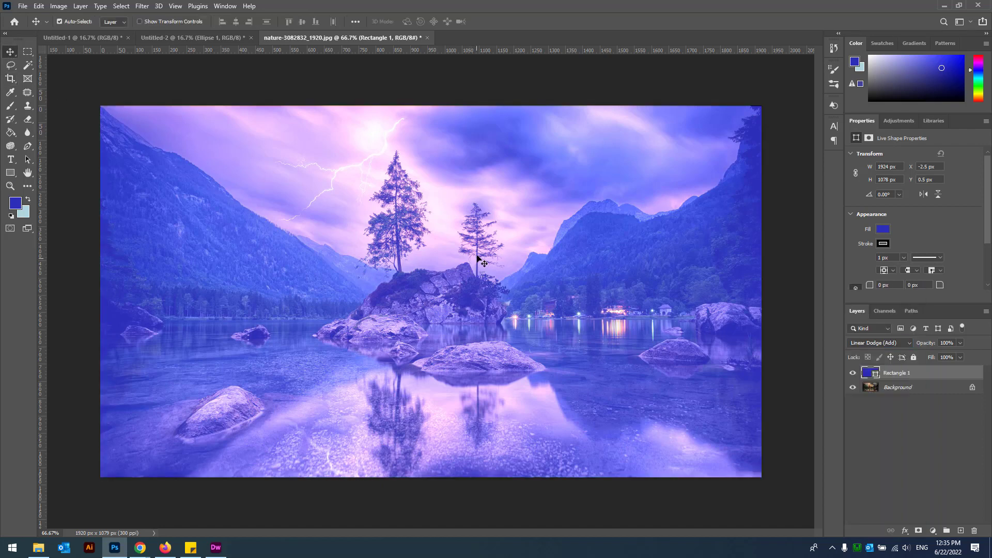
{"action": "left_click_drag", "start_coordinate": [487, 326], "coordinate": [477, 168]}
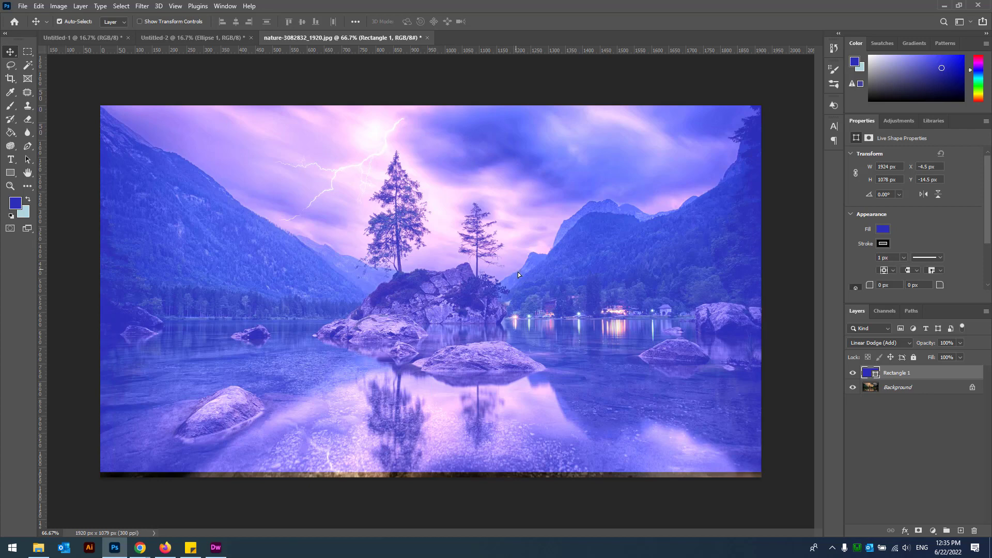
{"action": "left_click_drag", "start_coordinate": [518, 272], "coordinate": [519, 278]}
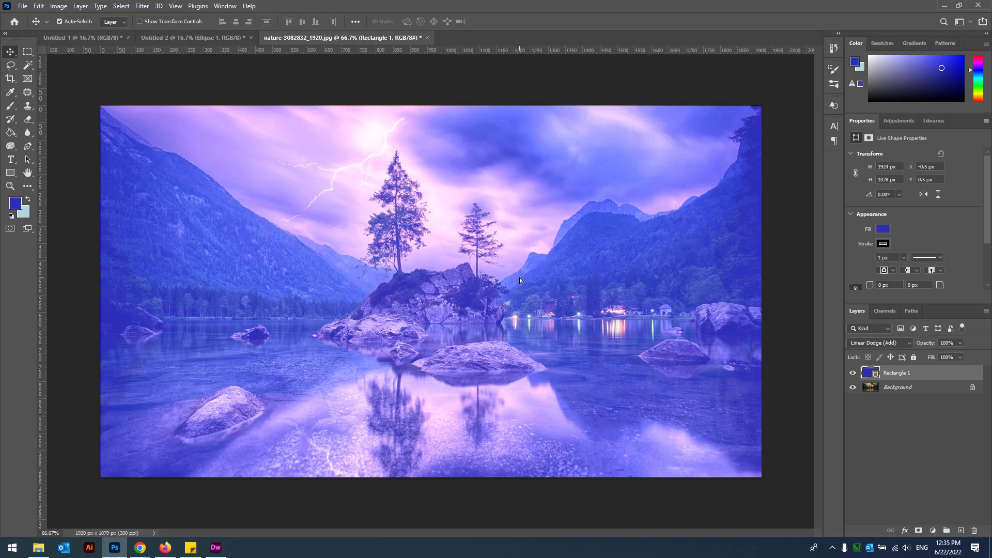
{"action": "key", "text": "Delete"}
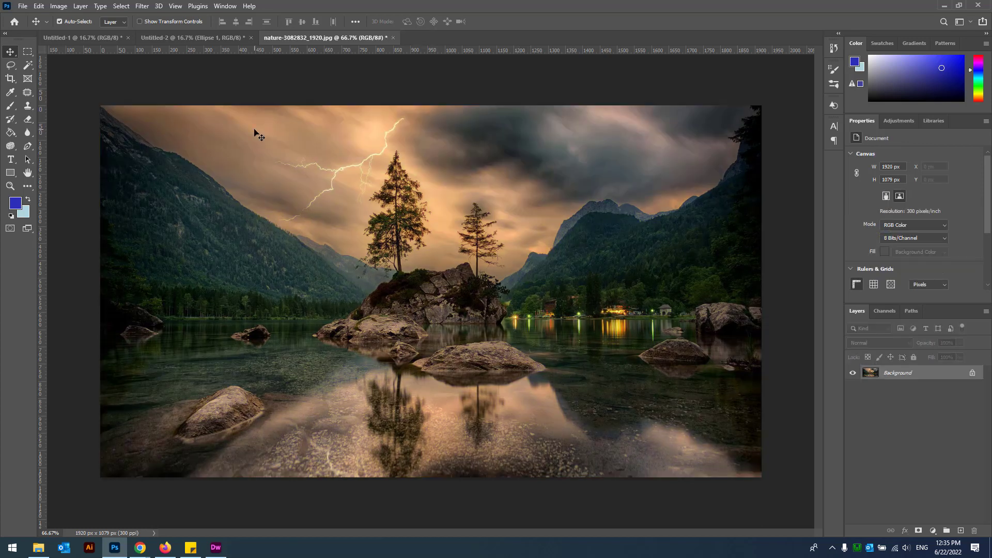
- Render a 50-300mm Zoom lens flare at 100% brightness in the sky above the right-hand mountain of the photo
{"action": "left_click", "coordinate": [142, 6]}
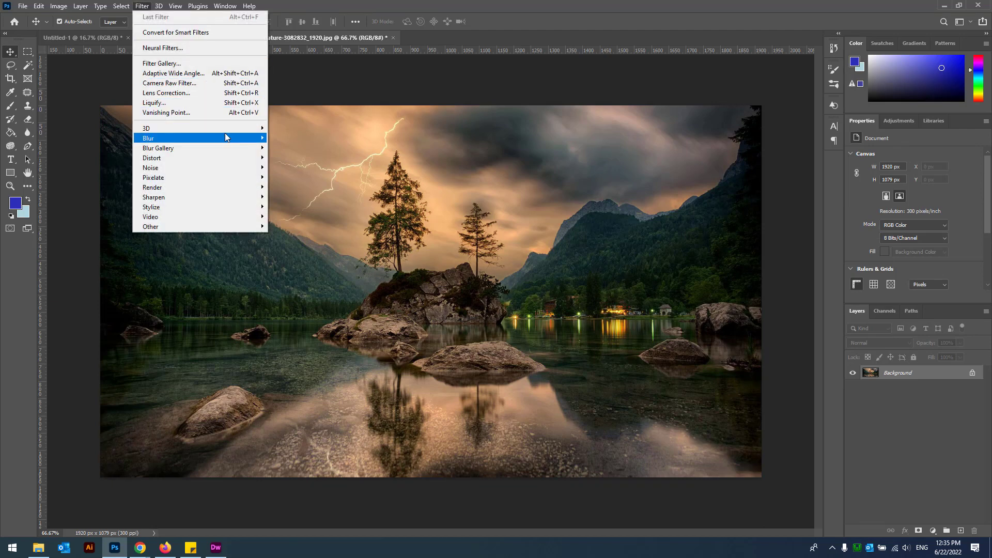
{"action": "mouse_move", "coordinate": [225, 135]}
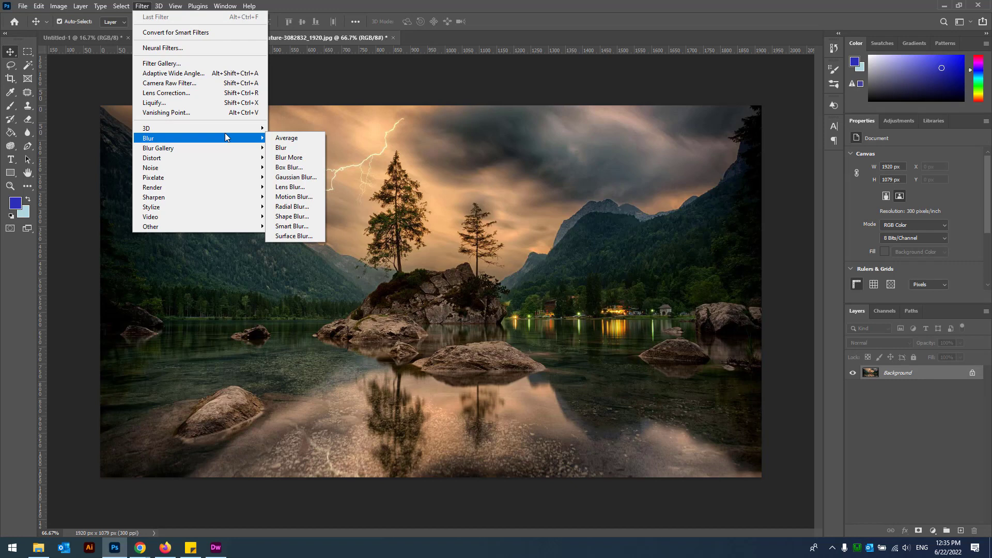
{"action": "mouse_move", "coordinate": [224, 186]}
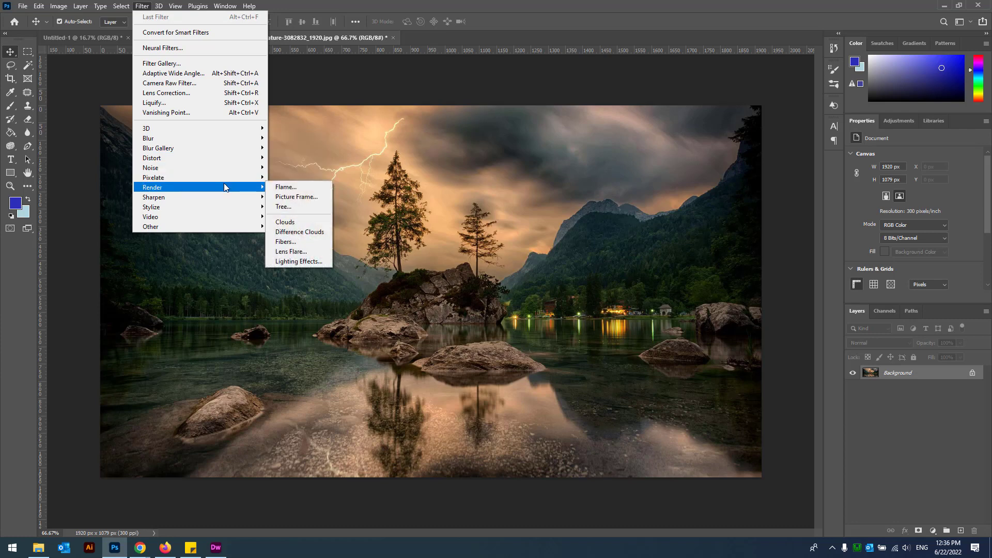
{"action": "left_click", "coordinate": [293, 252]}
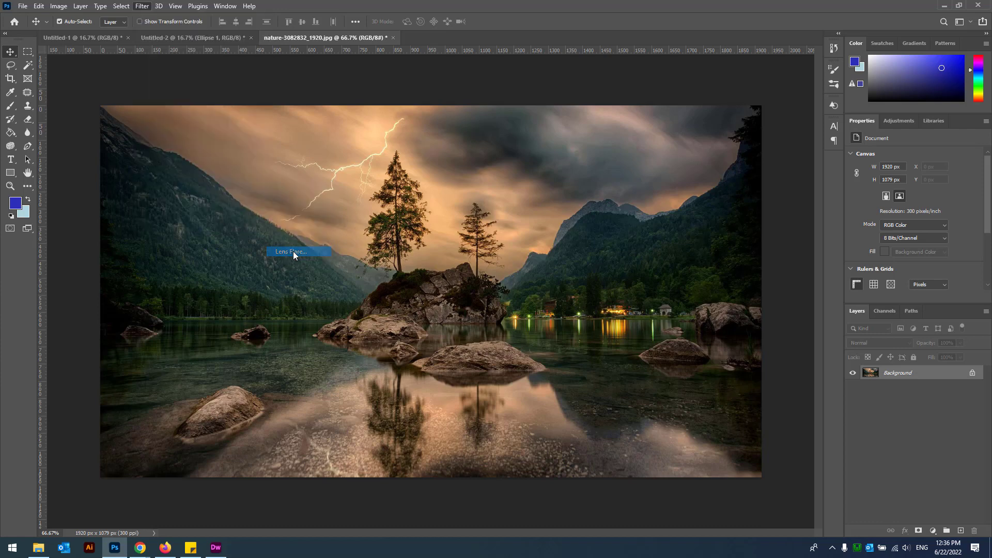
{"action": "left_click_drag", "start_coordinate": [443, 181], "coordinate": [420, 167]}
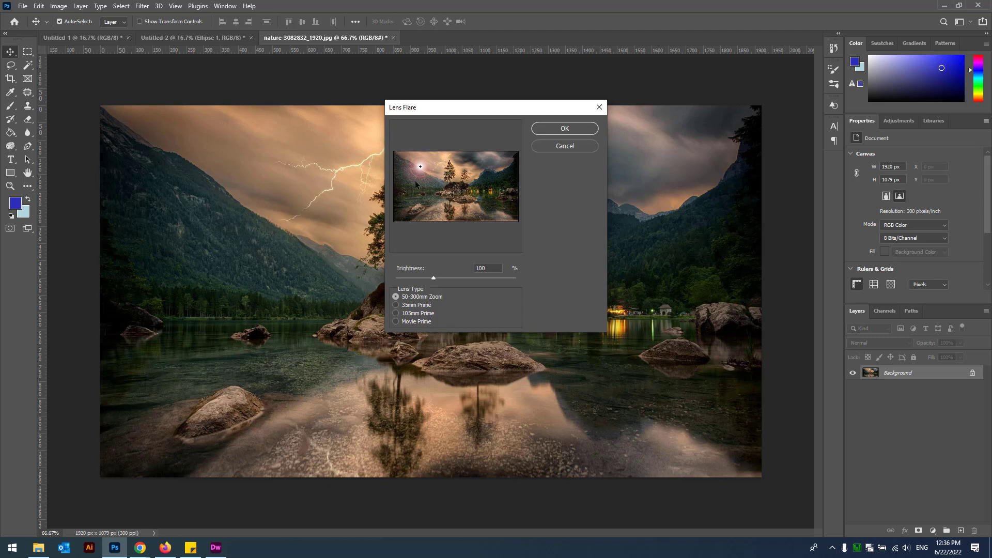
{"action": "left_click_drag", "start_coordinate": [420, 166], "coordinate": [506, 163]}
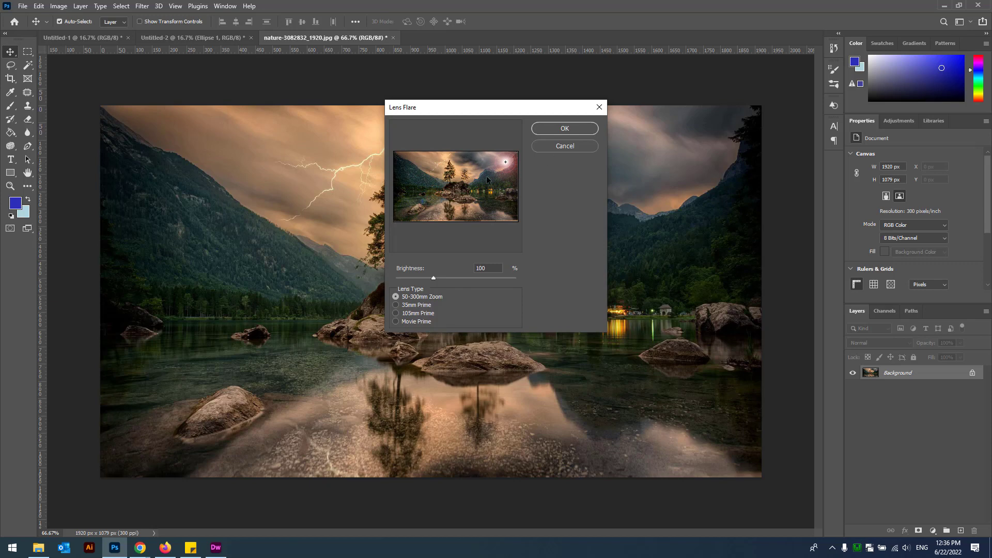
{"action": "left_click", "coordinate": [547, 129]}
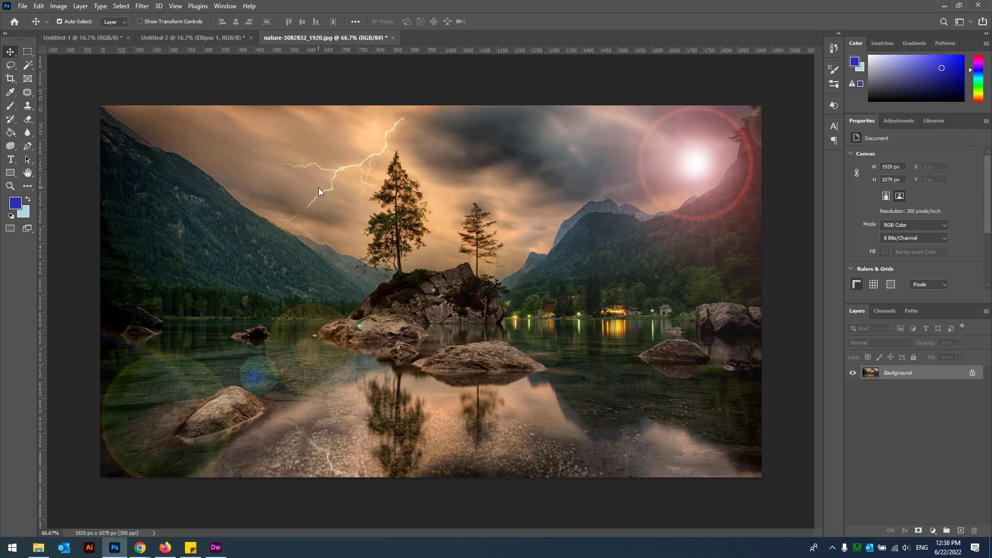
{"action": "left_click", "coordinate": [23, 6]}
{"action": "left_click", "coordinate": [43, 122]}
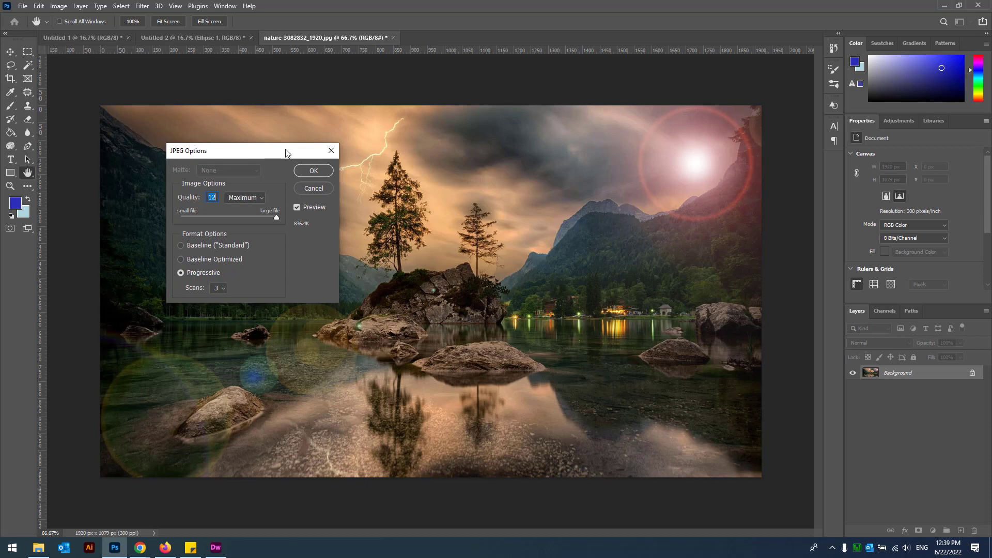
{"action": "left_click", "coordinate": [324, 189]}
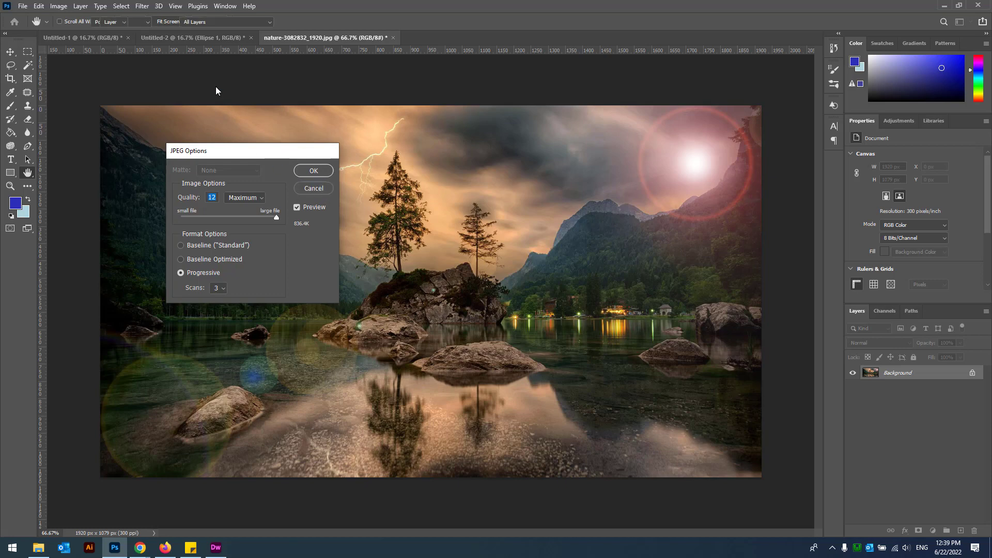
- Start saving the Untitled-2 document on the computer, with the Desktop as the destination folder
{"action": "left_click", "coordinate": [200, 40]}
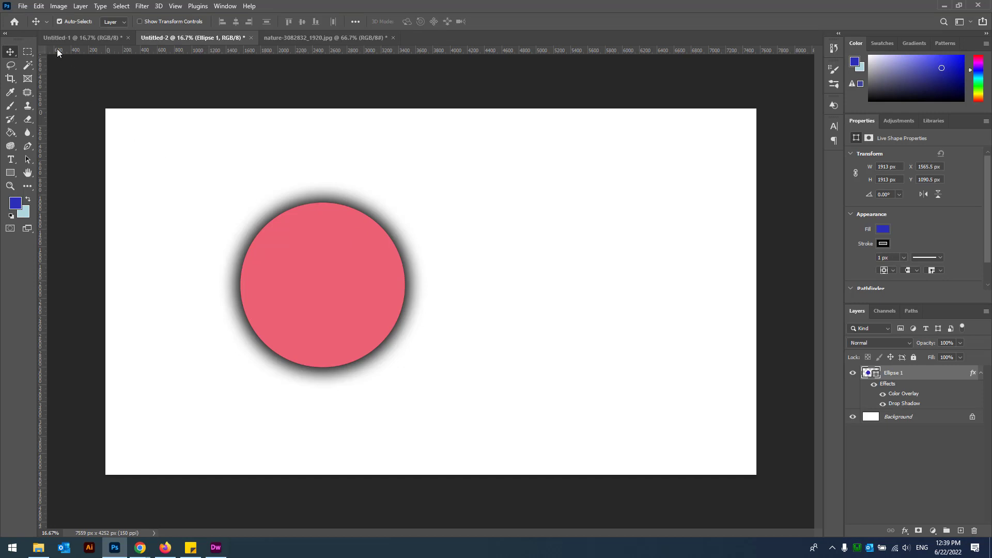
{"action": "left_click", "coordinate": [24, 7]}
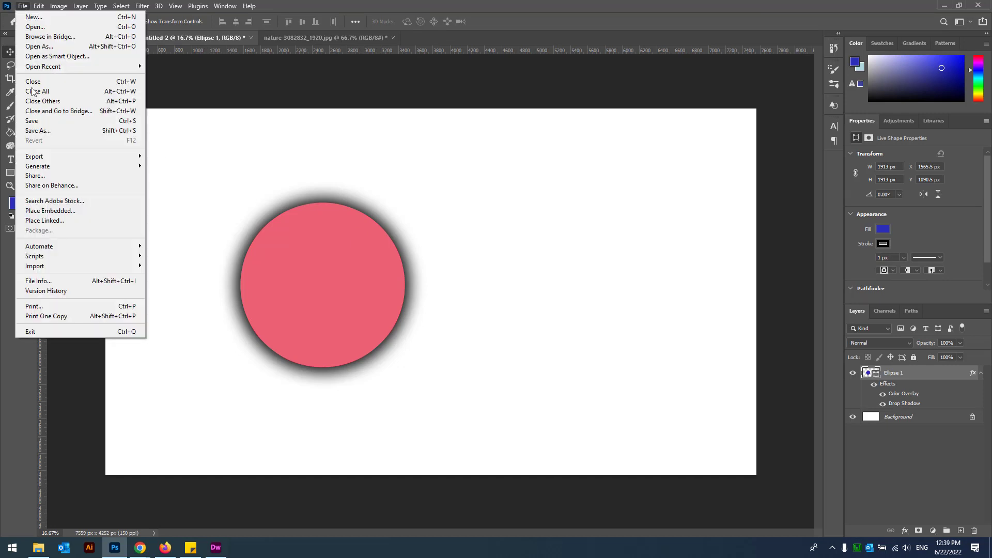
{"action": "left_click", "coordinate": [47, 121]}
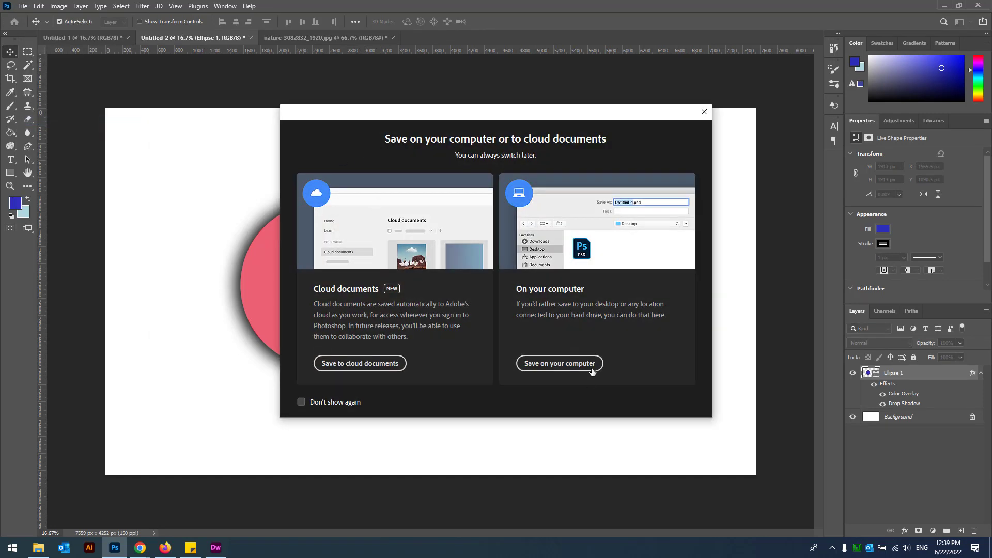
{"action": "left_click", "coordinate": [577, 368]}
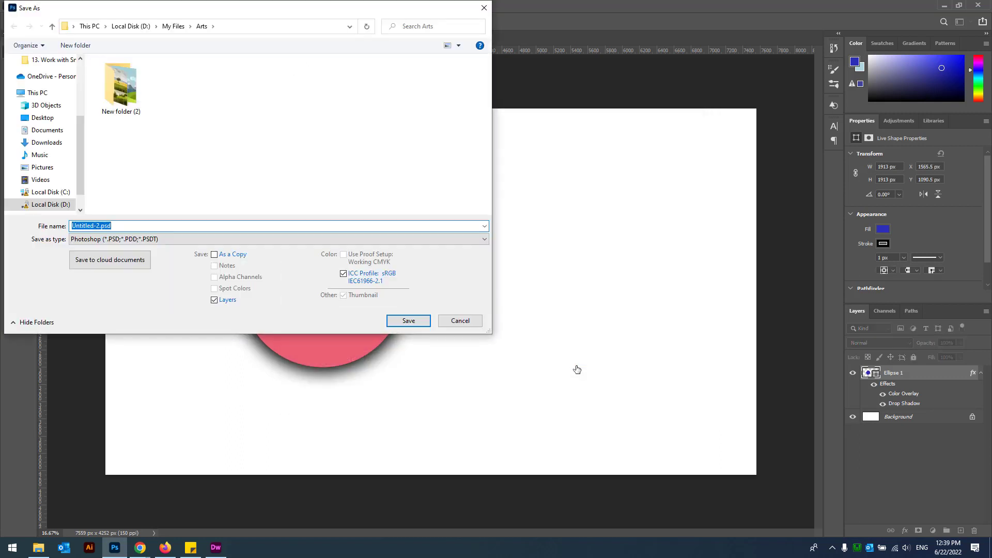
{"action": "left_click_drag", "start_coordinate": [79, 135], "coordinate": [86, 62]}
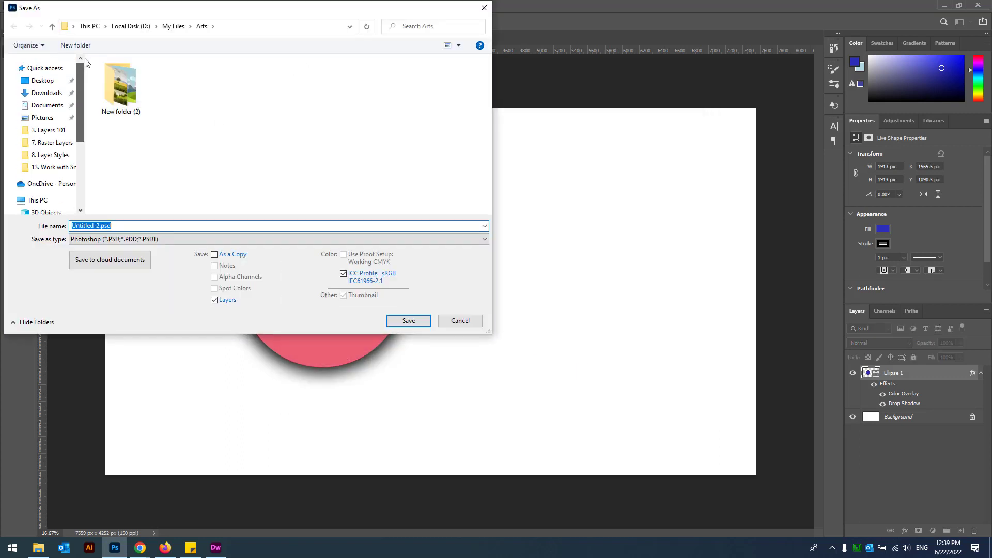
{"action": "left_click", "coordinate": [54, 83]}
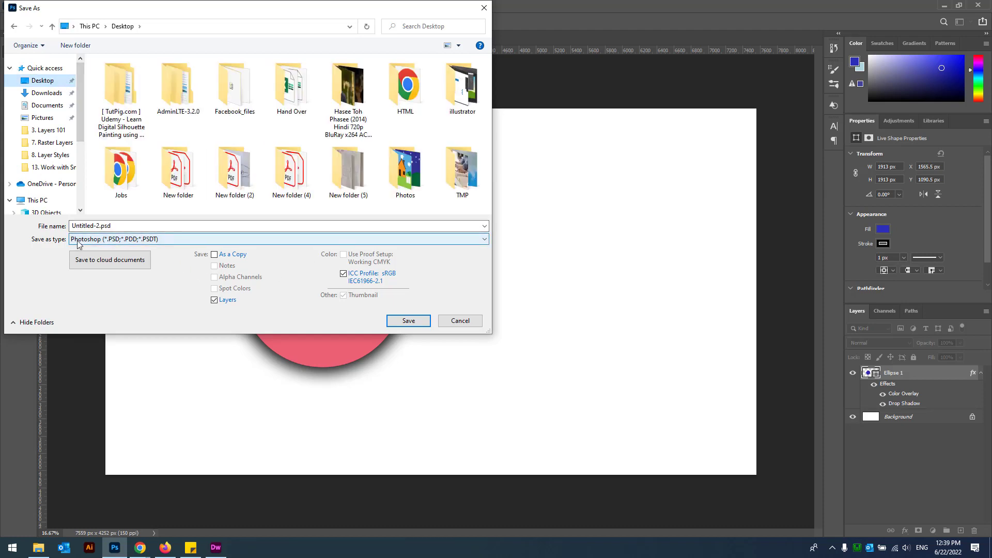
- Save the document as Untitled-2.jpg in JPEG format with Maximum quality 12 and the Progressive option
{"action": "left_click", "coordinate": [118, 240]}
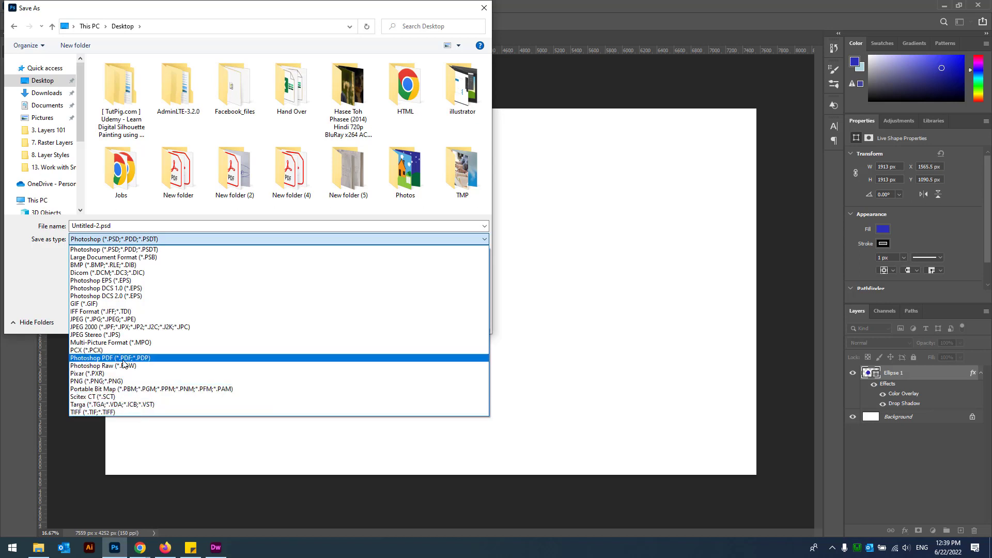
{"action": "left_click", "coordinate": [126, 319]}
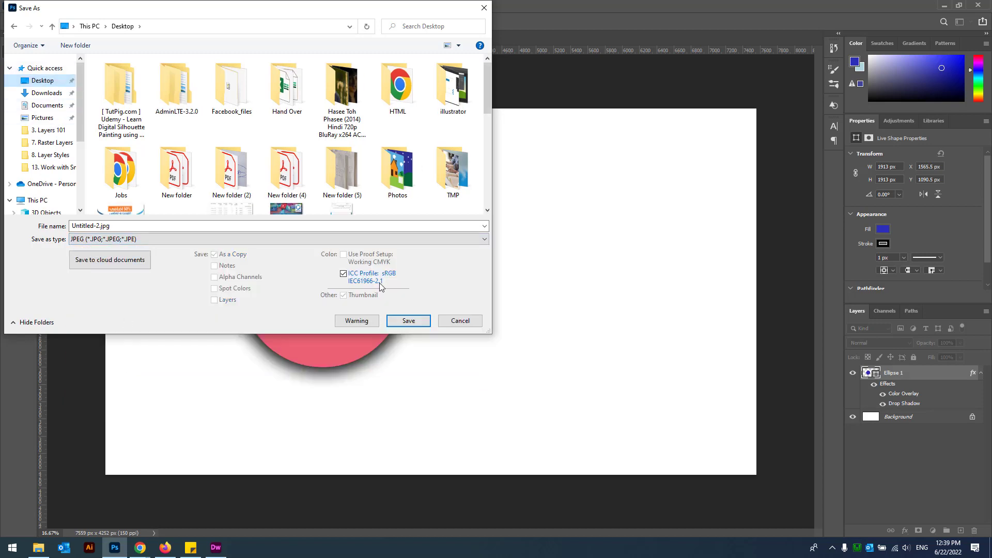
{"action": "left_click", "coordinate": [410, 321]}
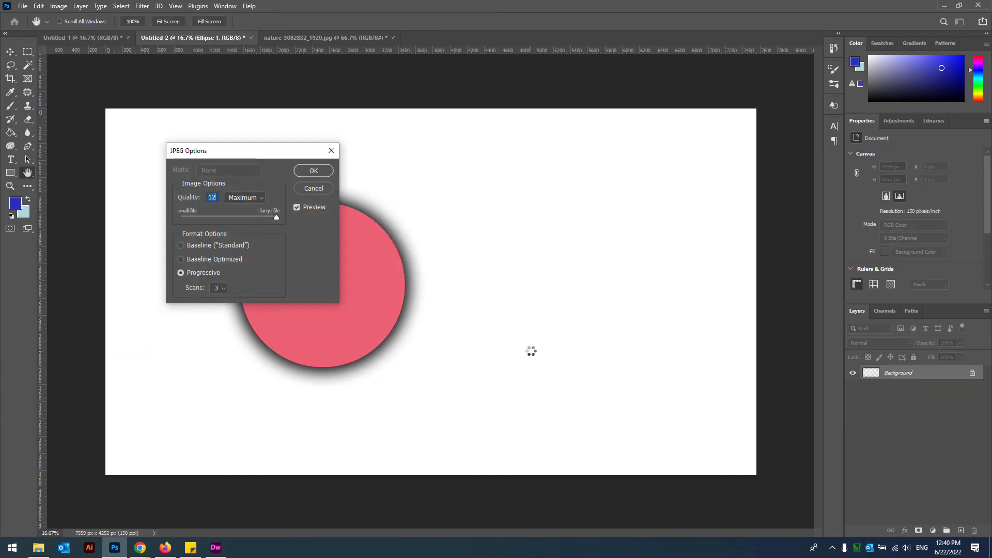
{"action": "left_click", "coordinate": [213, 198]}
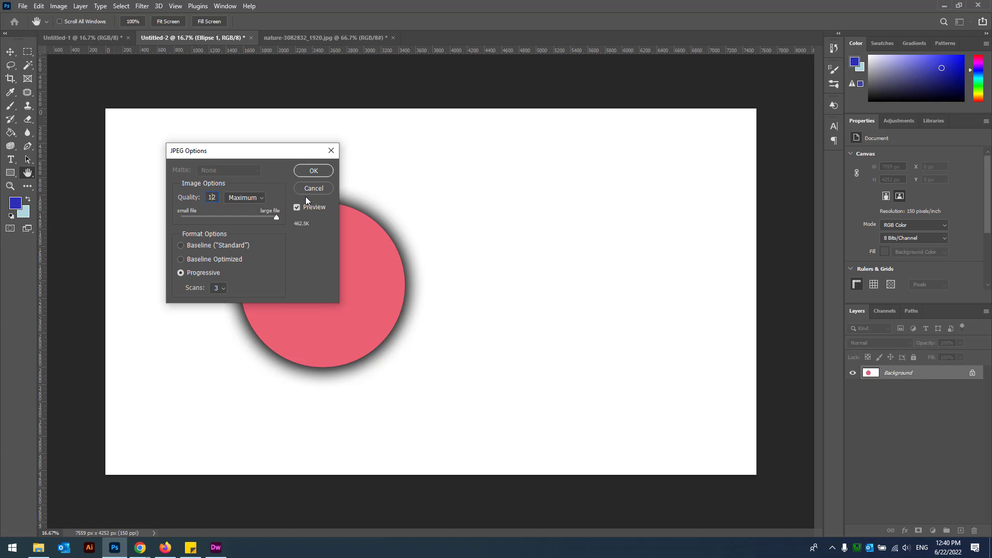
{"action": "left_click", "coordinate": [314, 171]}
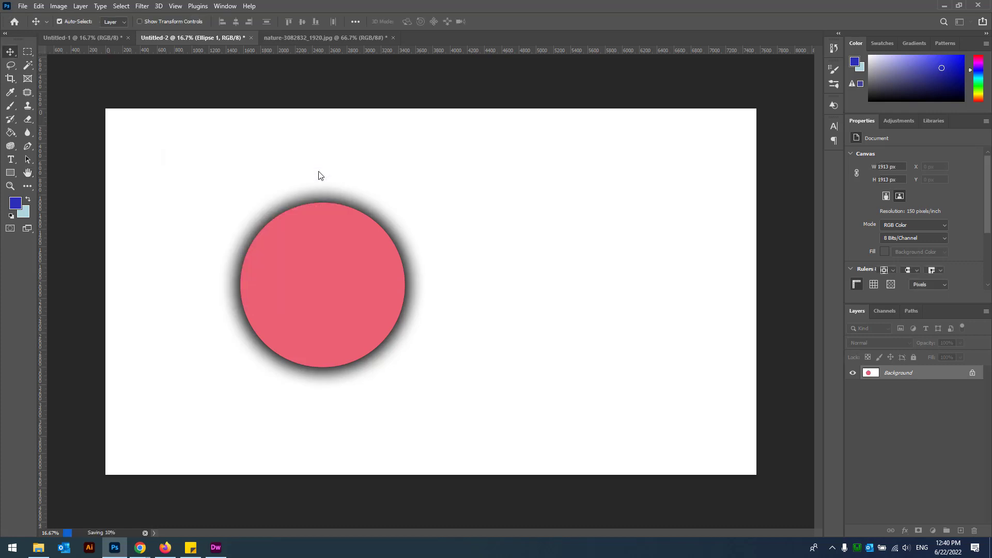